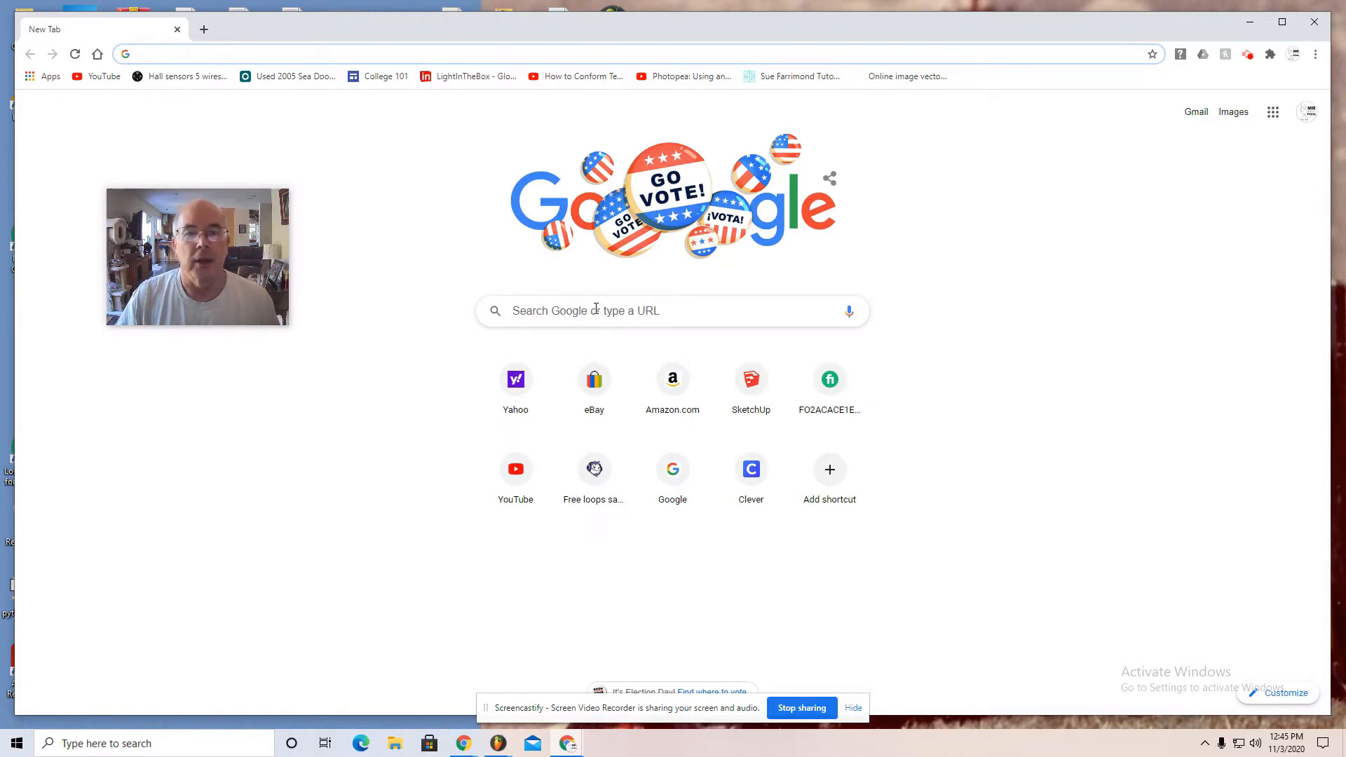
Search Google for photopea and open the Photopea online photo editor from the results
click(512, 311)
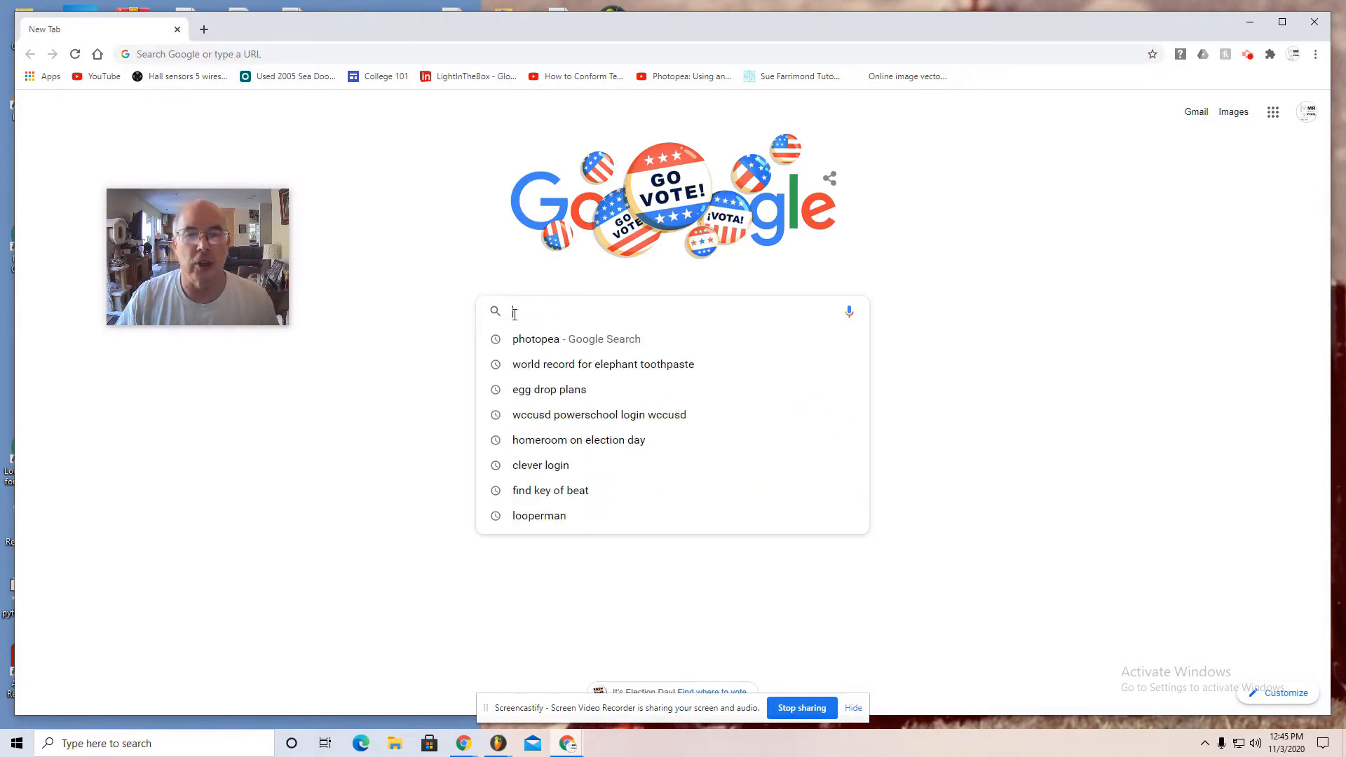
click(545, 347)
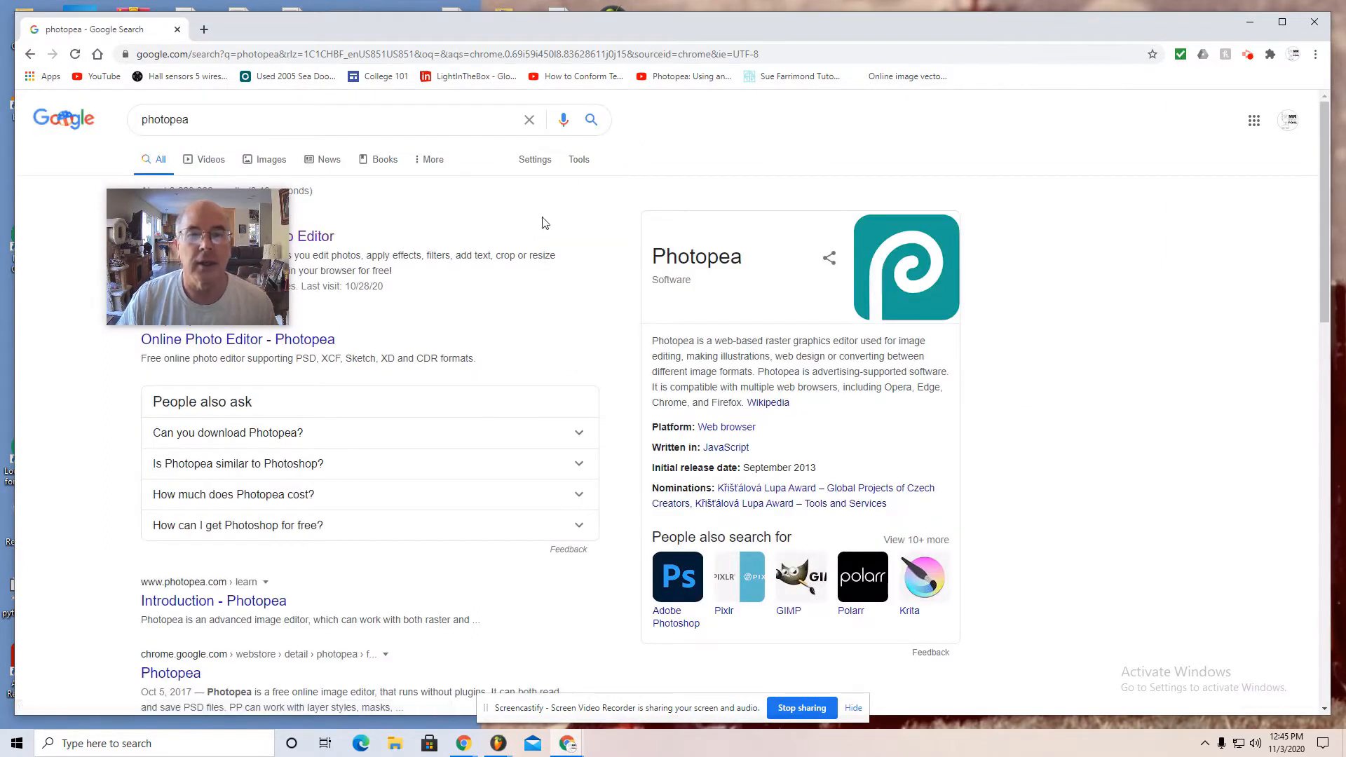
drag(251, 213, 1163, 247)
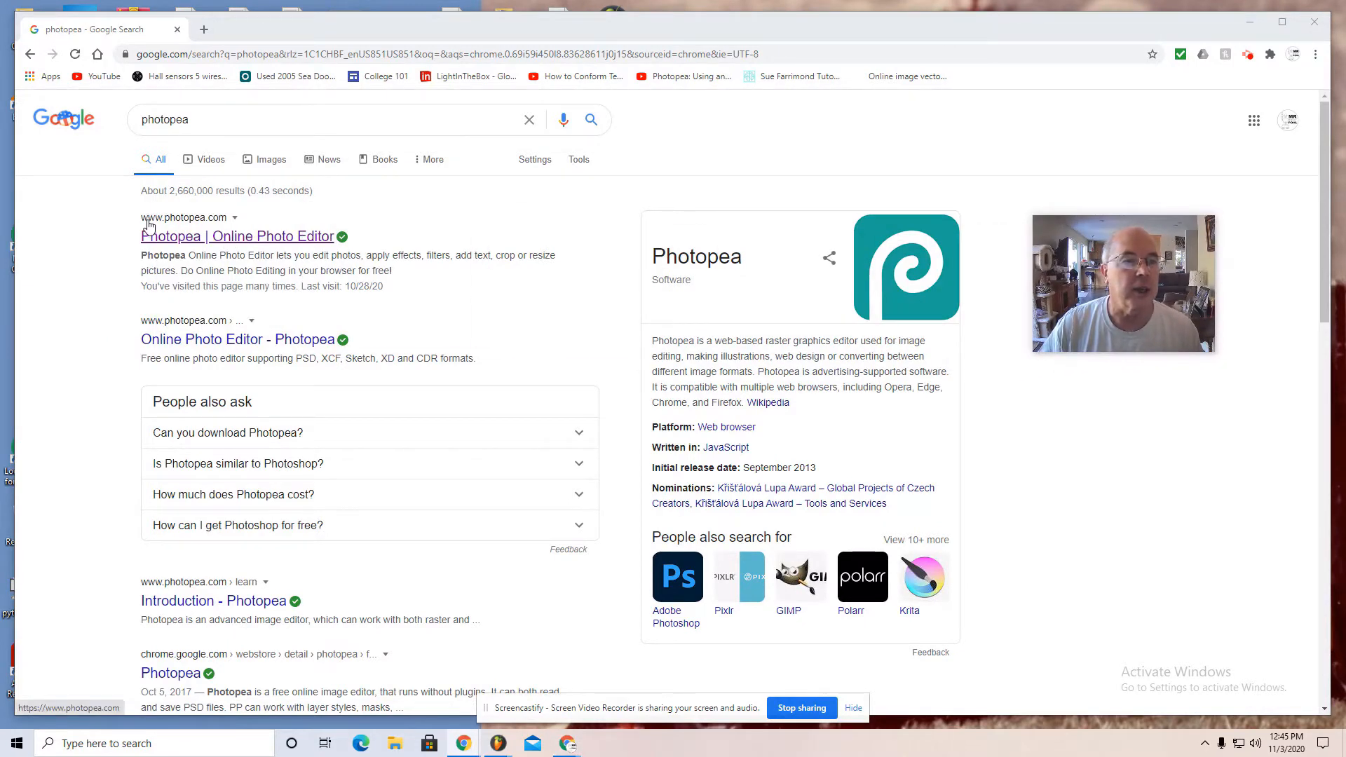
click(235, 238)
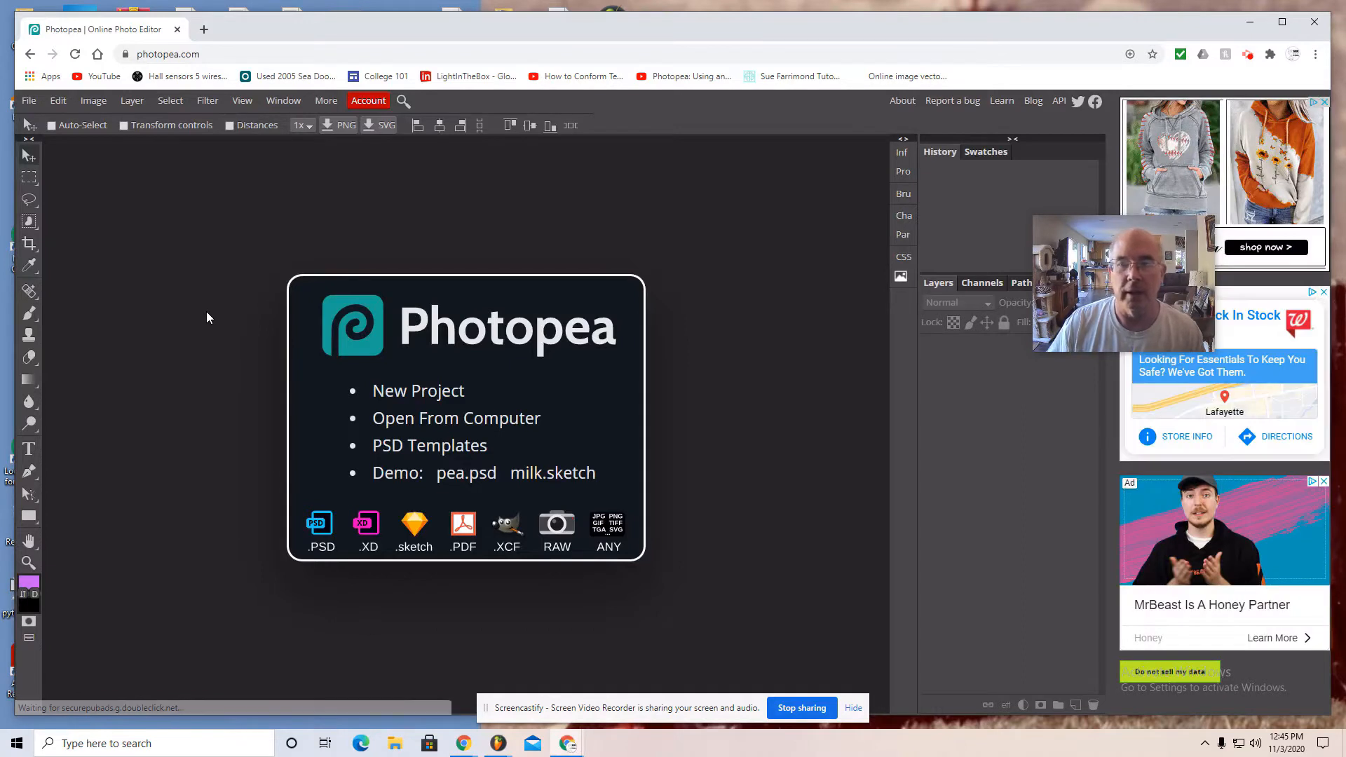
drag(1097, 241, 736, 459)
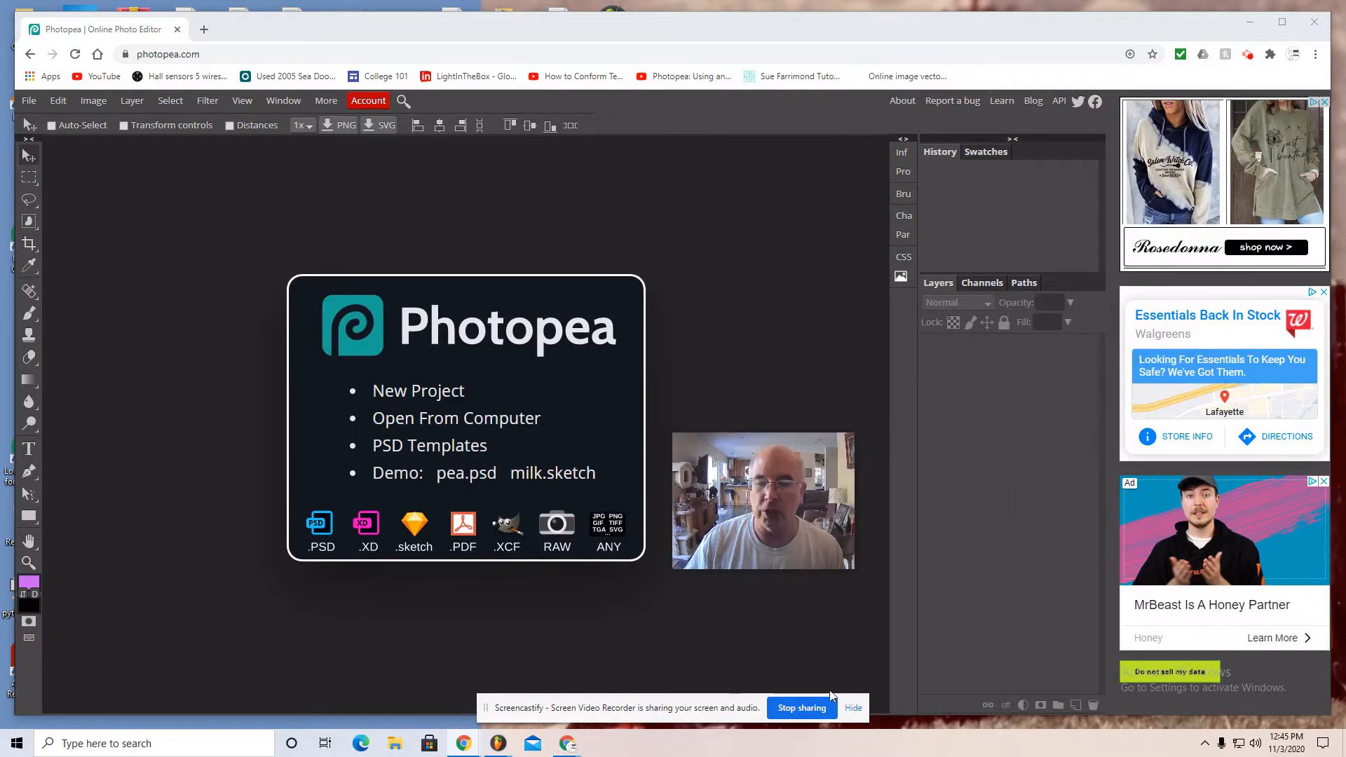
click(853, 708)
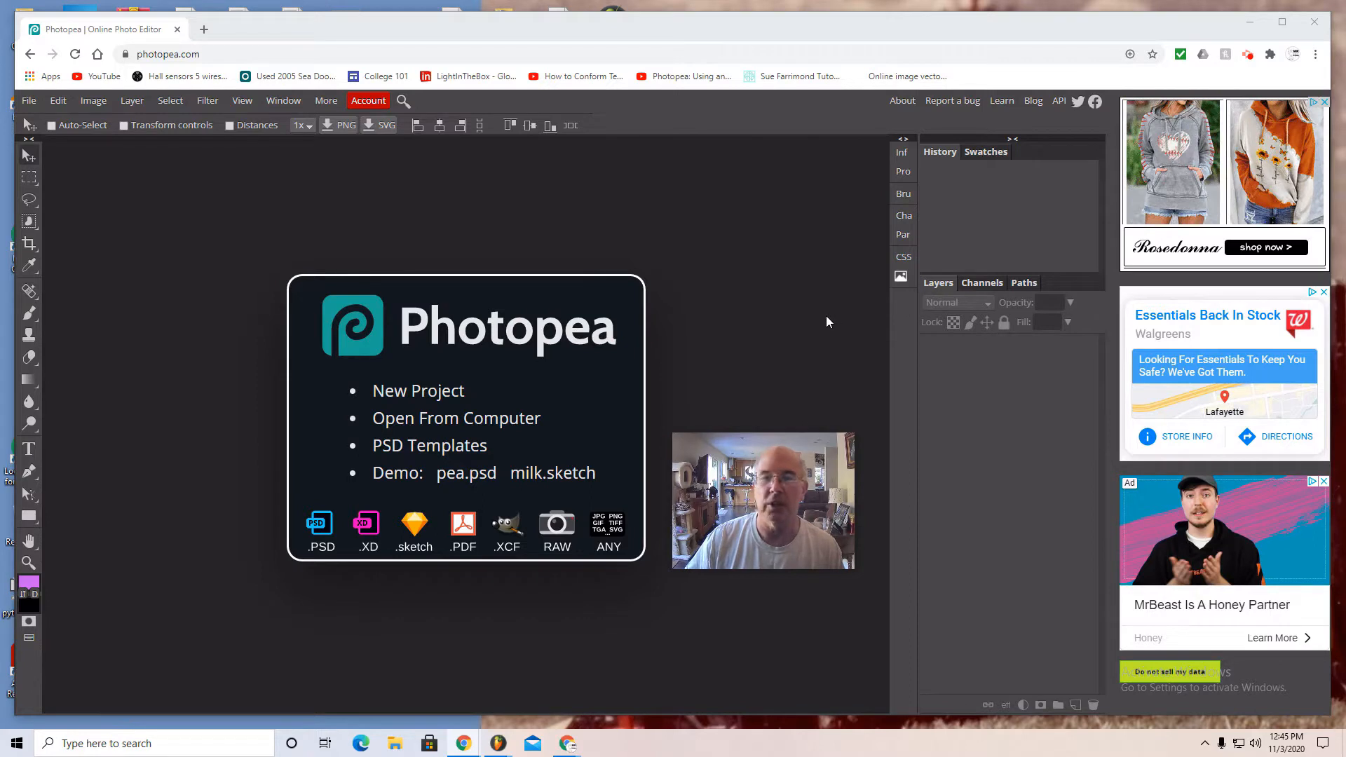
Open the Book cover PSD file from the Downloads folder
click(26, 104)
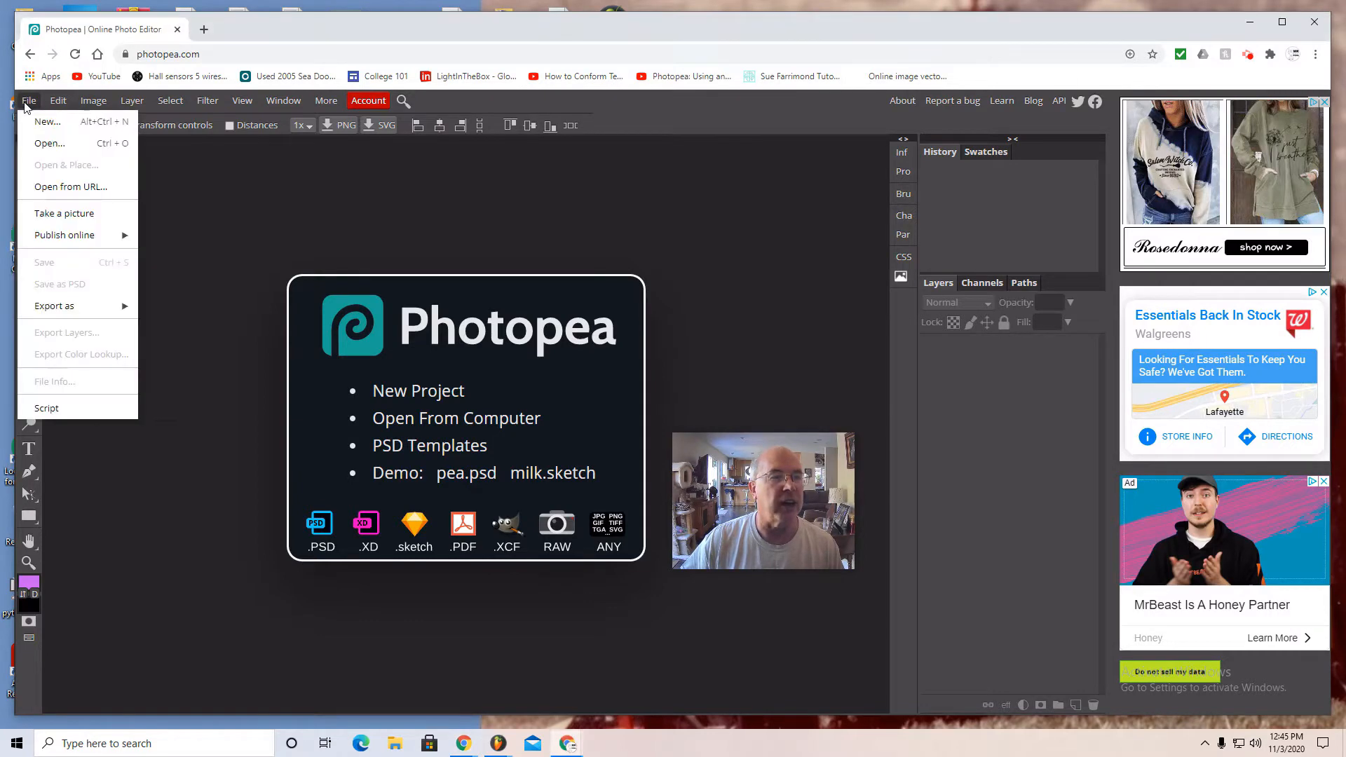
click(43, 149)
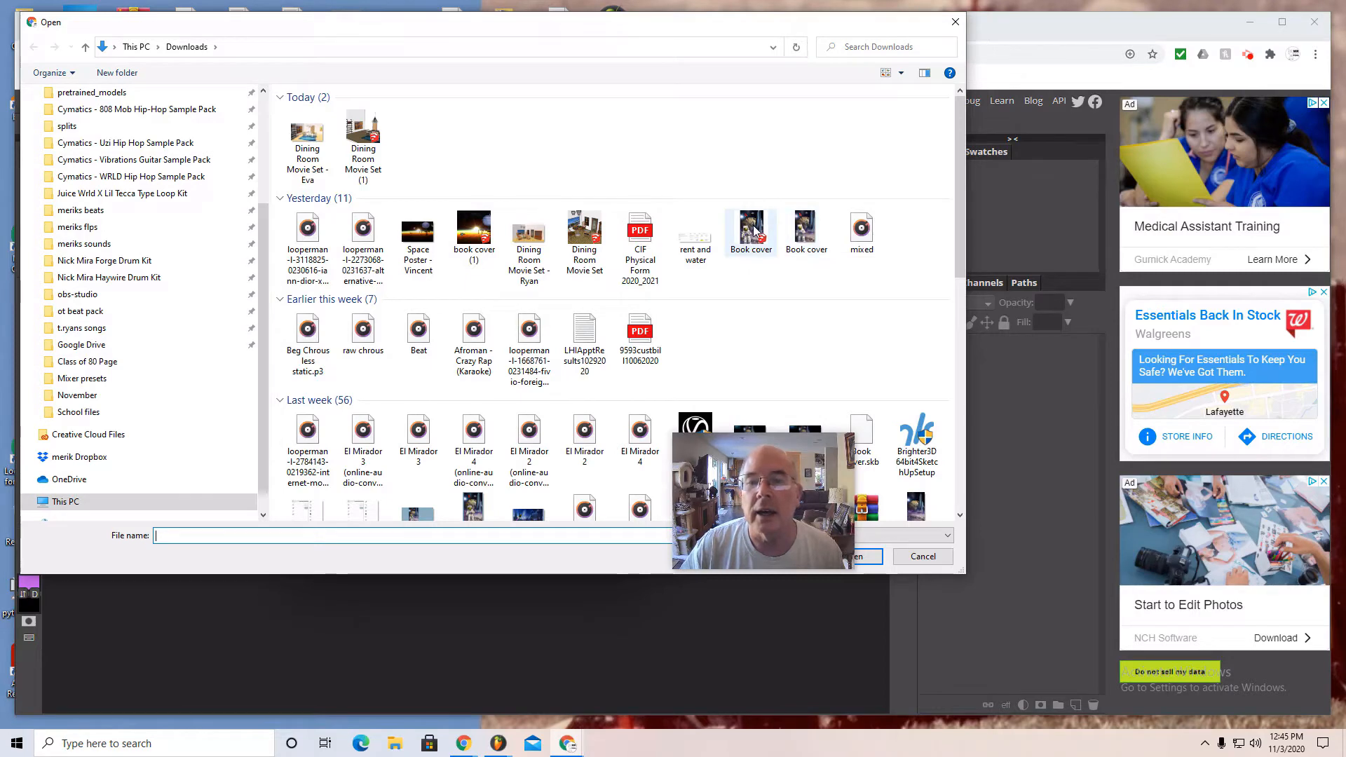
click(805, 231)
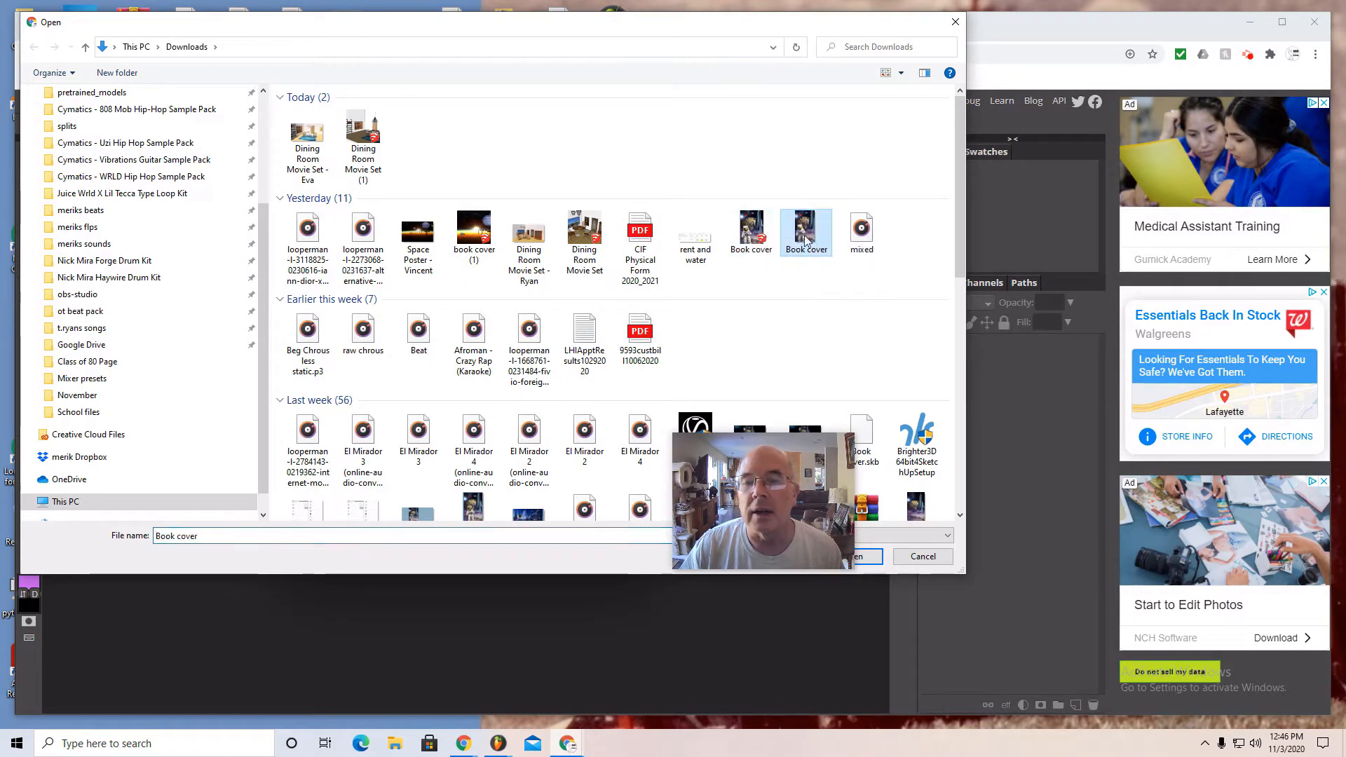
click(867, 556)
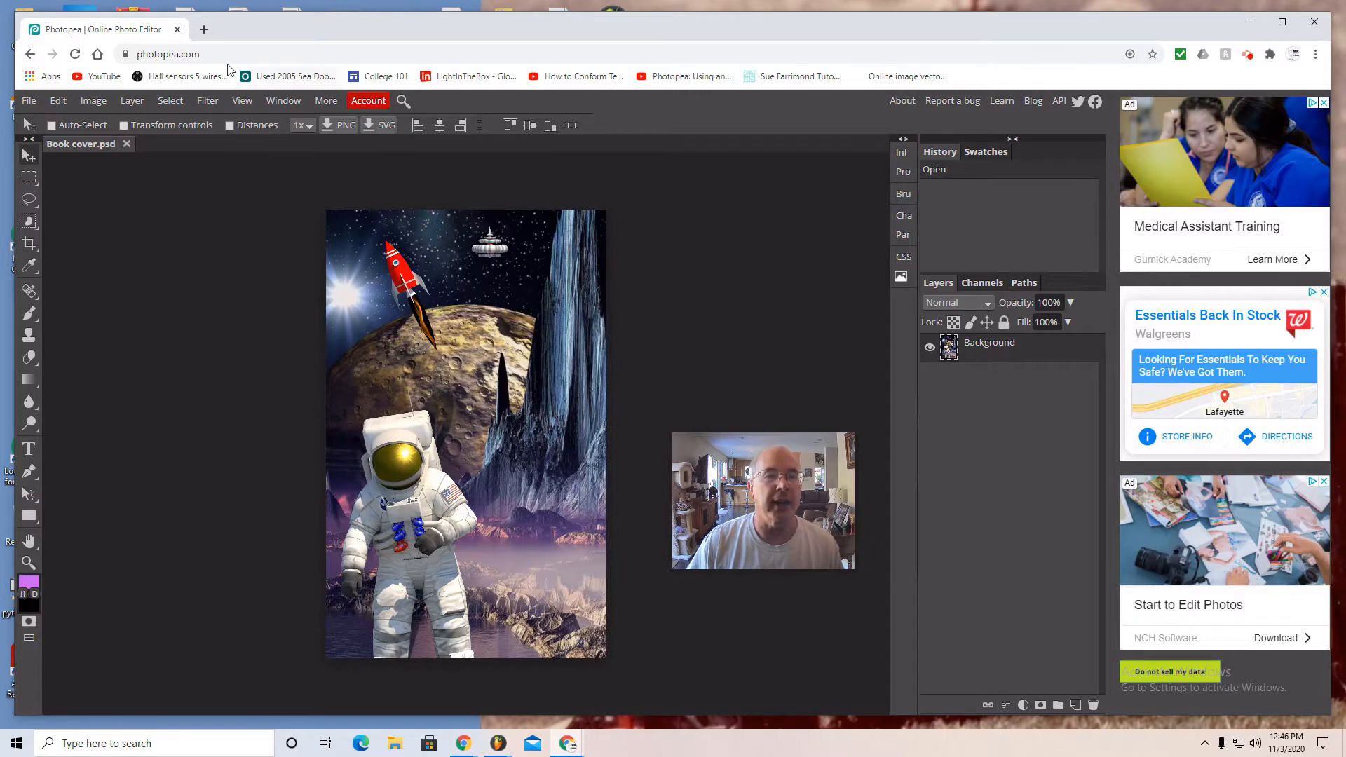
Search Google for "list of exoplanet names" in a new browser tab
click(204, 31)
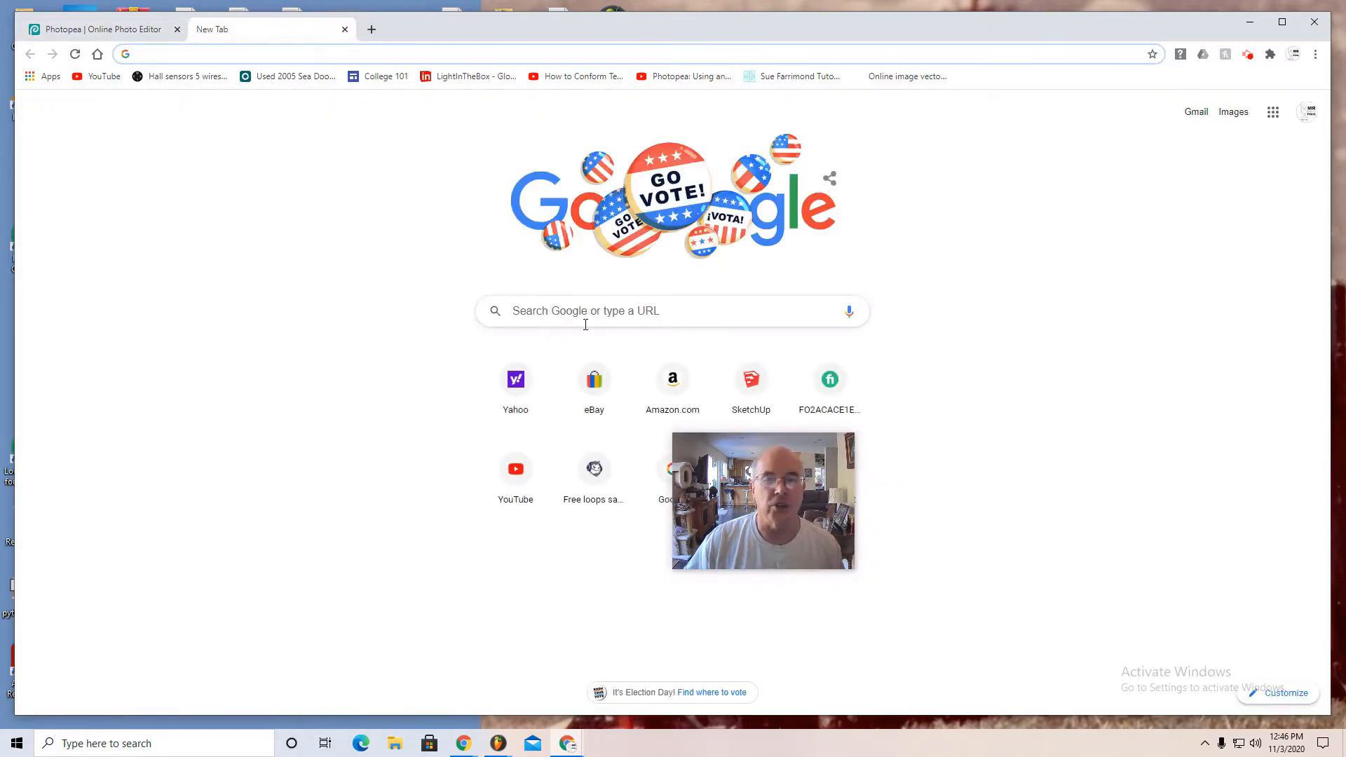
click(584, 311)
text(l)
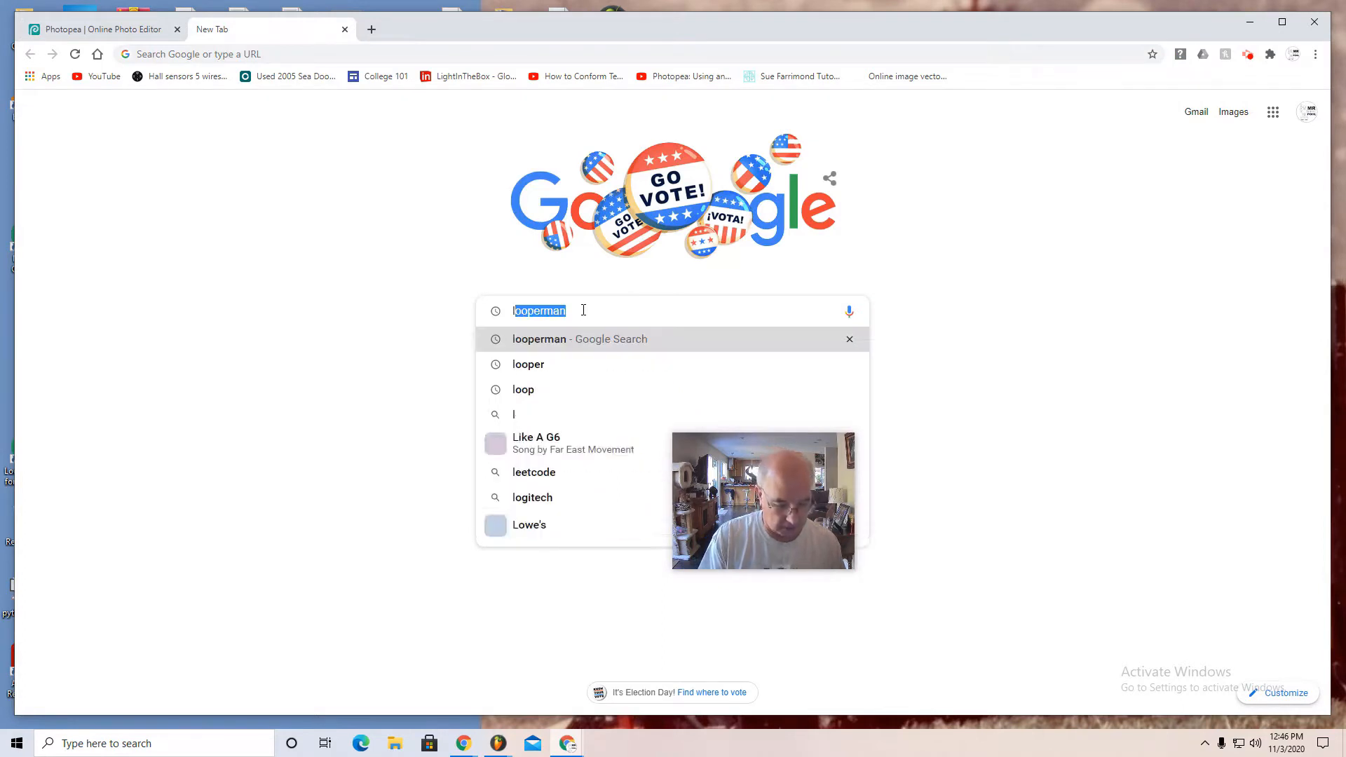
text(ist of e)
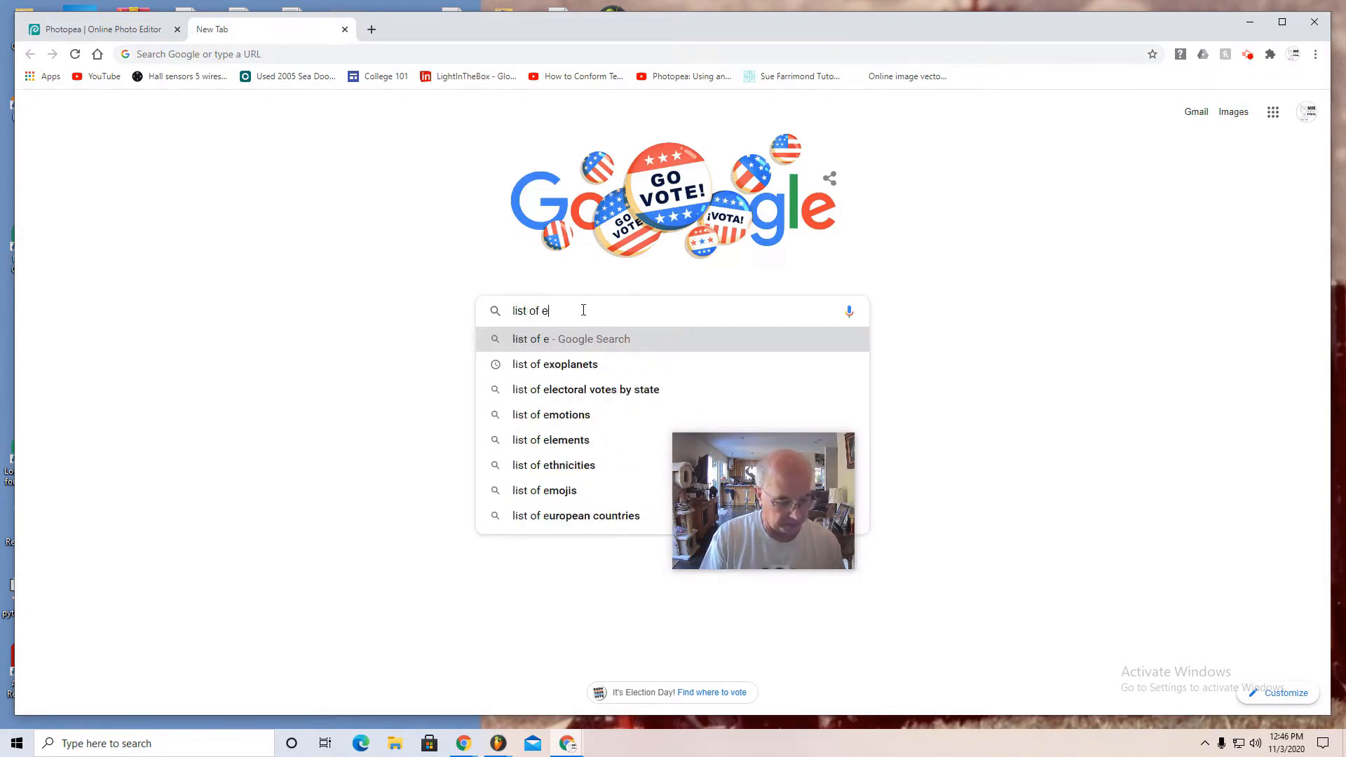
text(xoplanet )
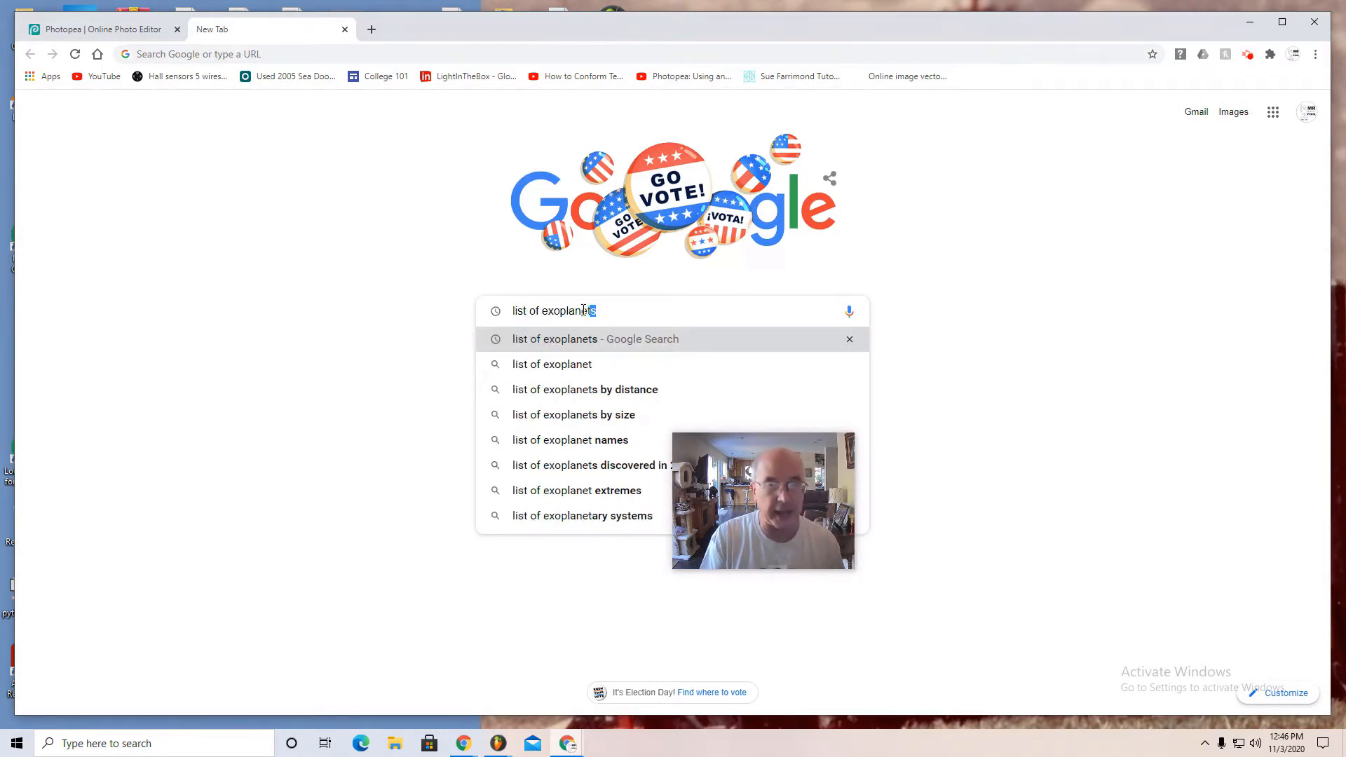
text(name)
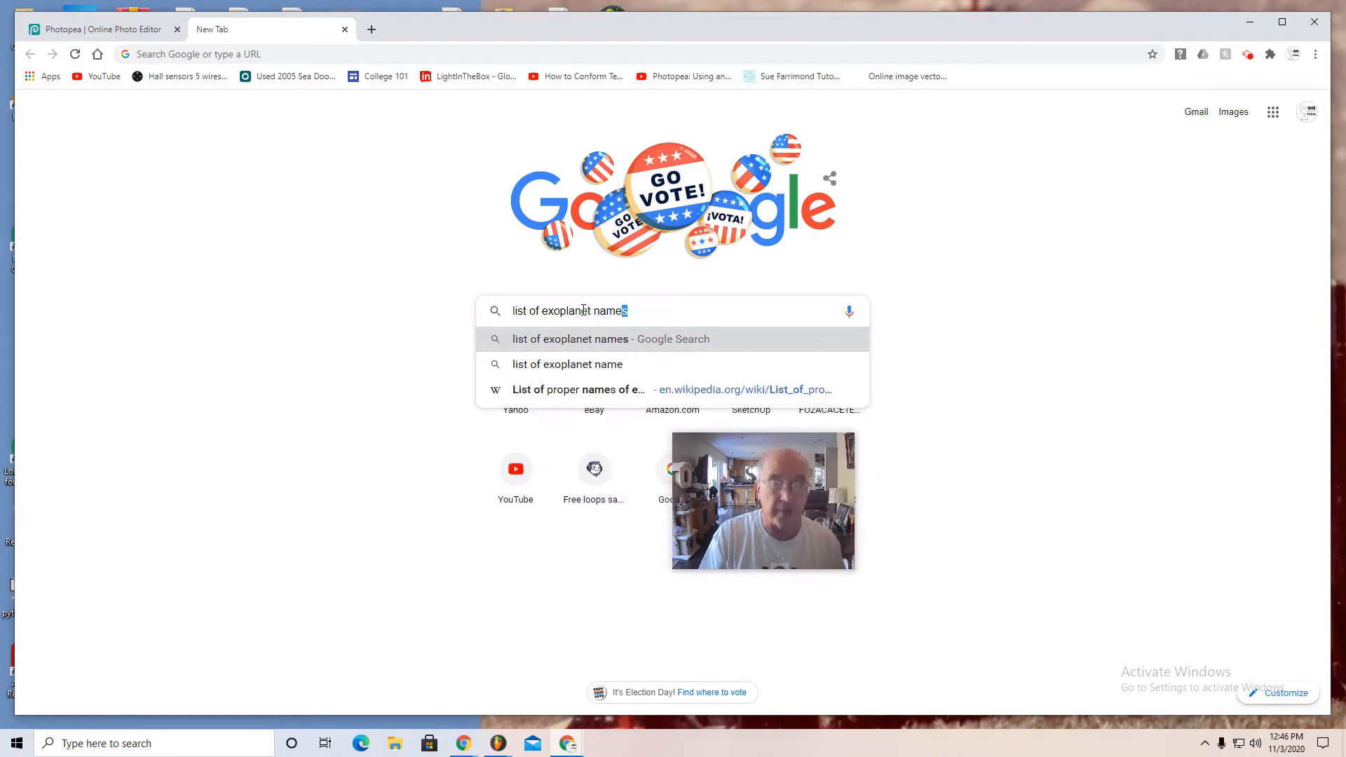
text(s)
key(Return)
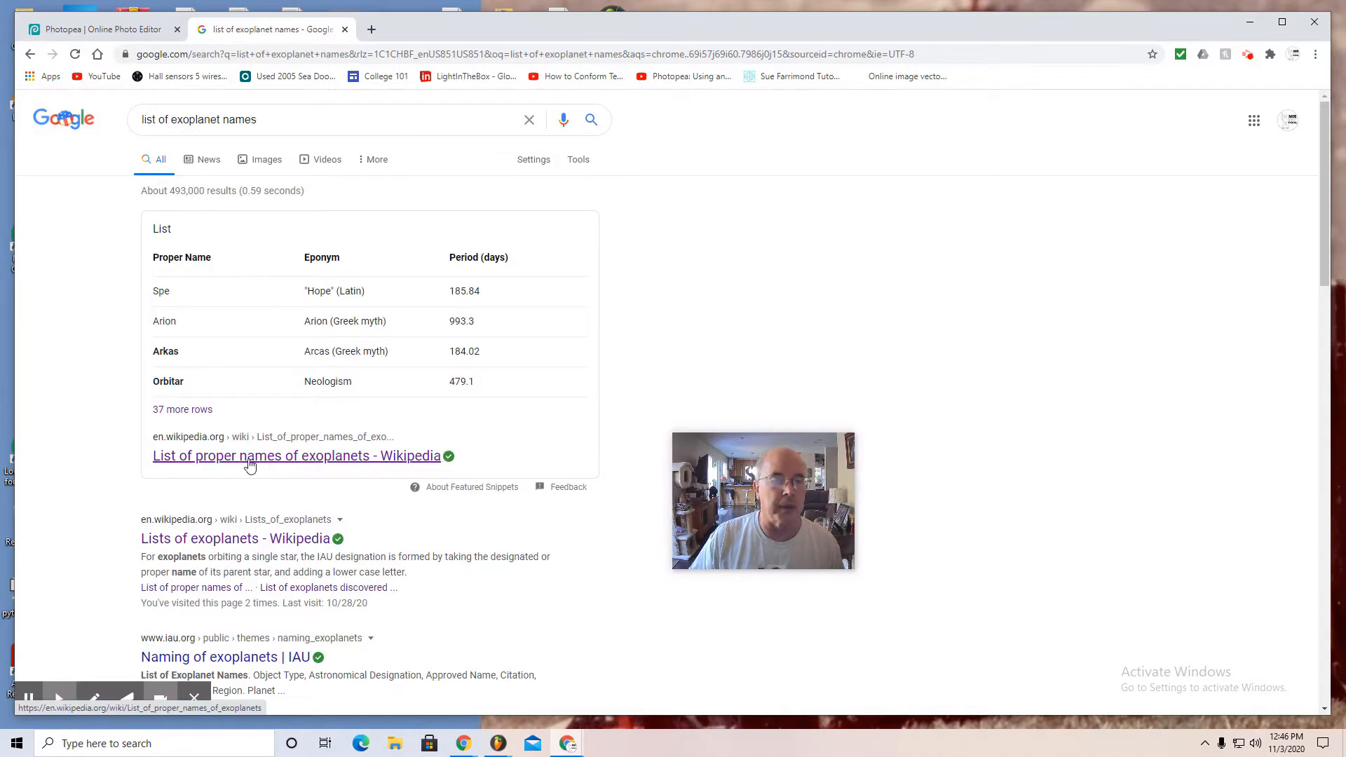
Open Wikipedia's Lists of exoplanets article and go from it to the list of potentially habitable exoplanets
click(225, 540)
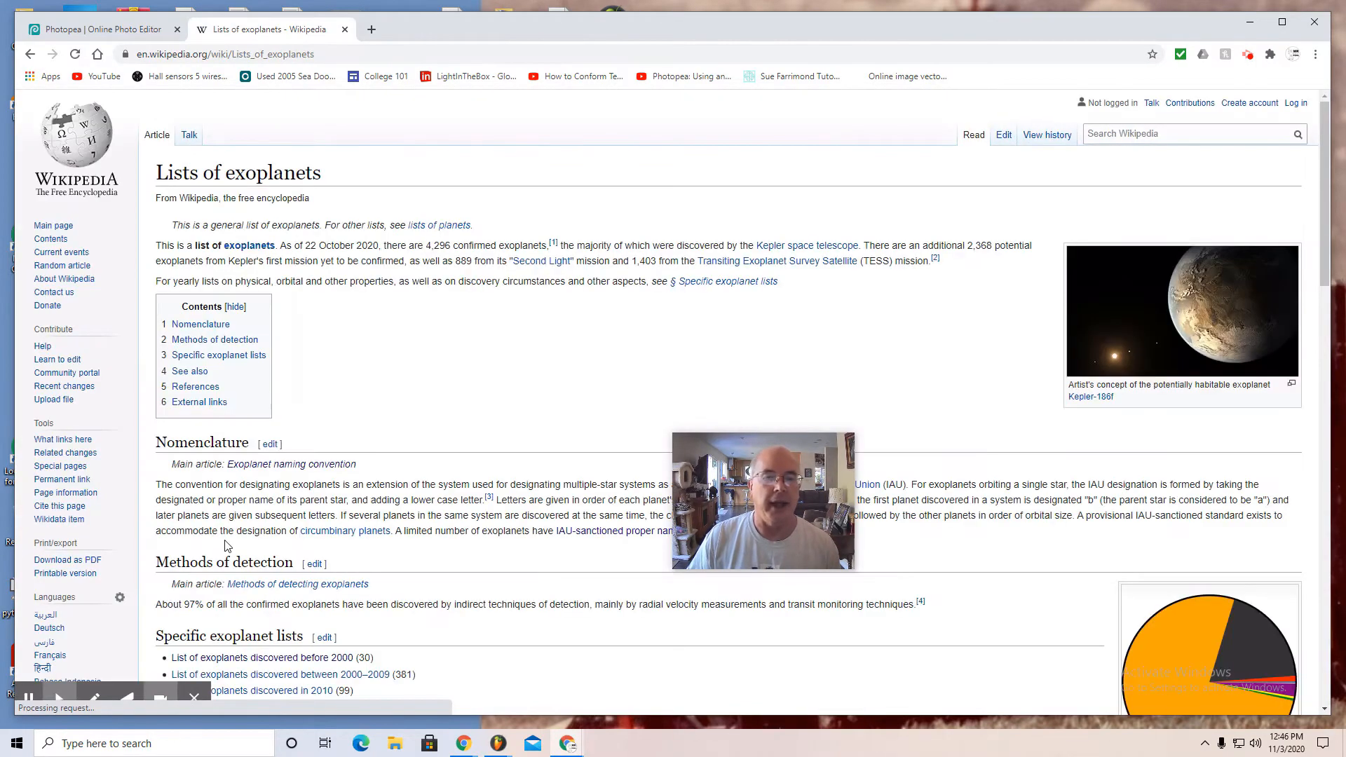
scroll(427, 406, down, 2)
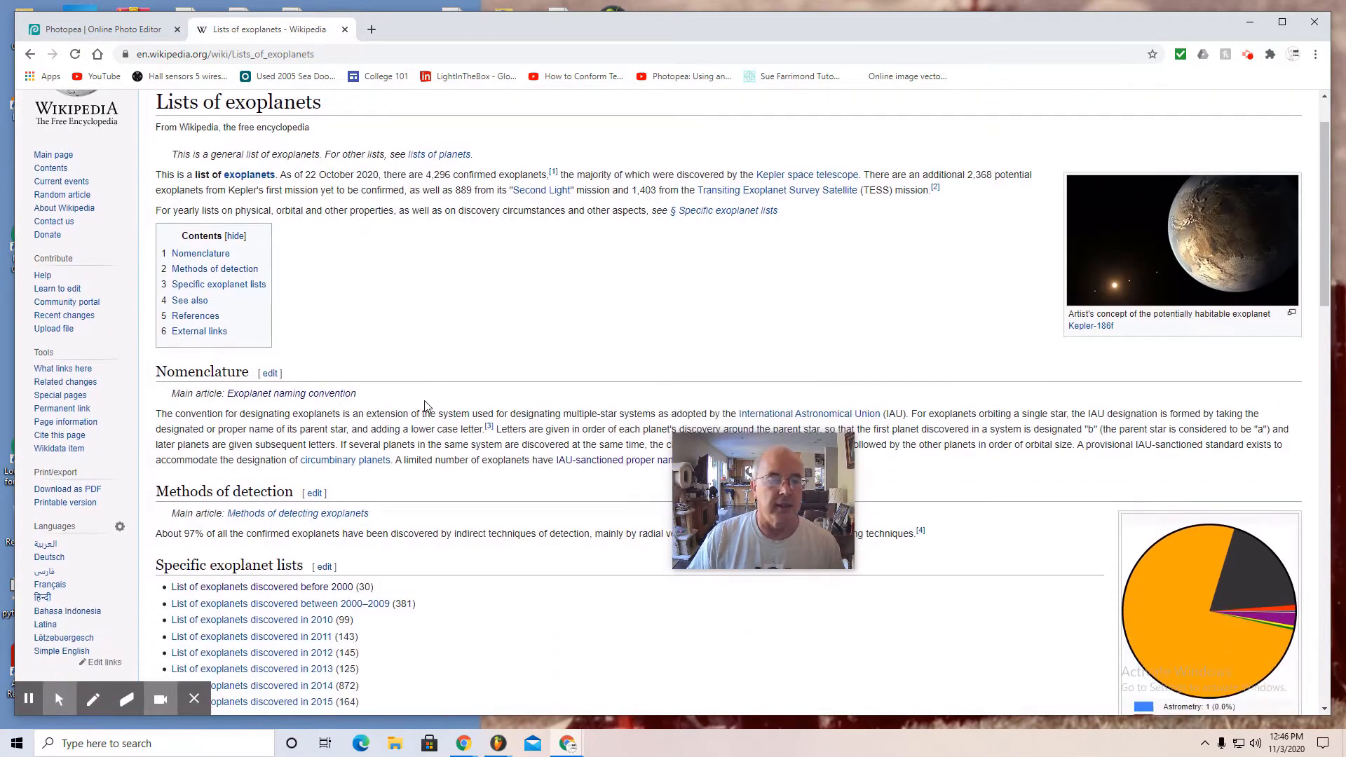
scroll(203, 219, up, 2)
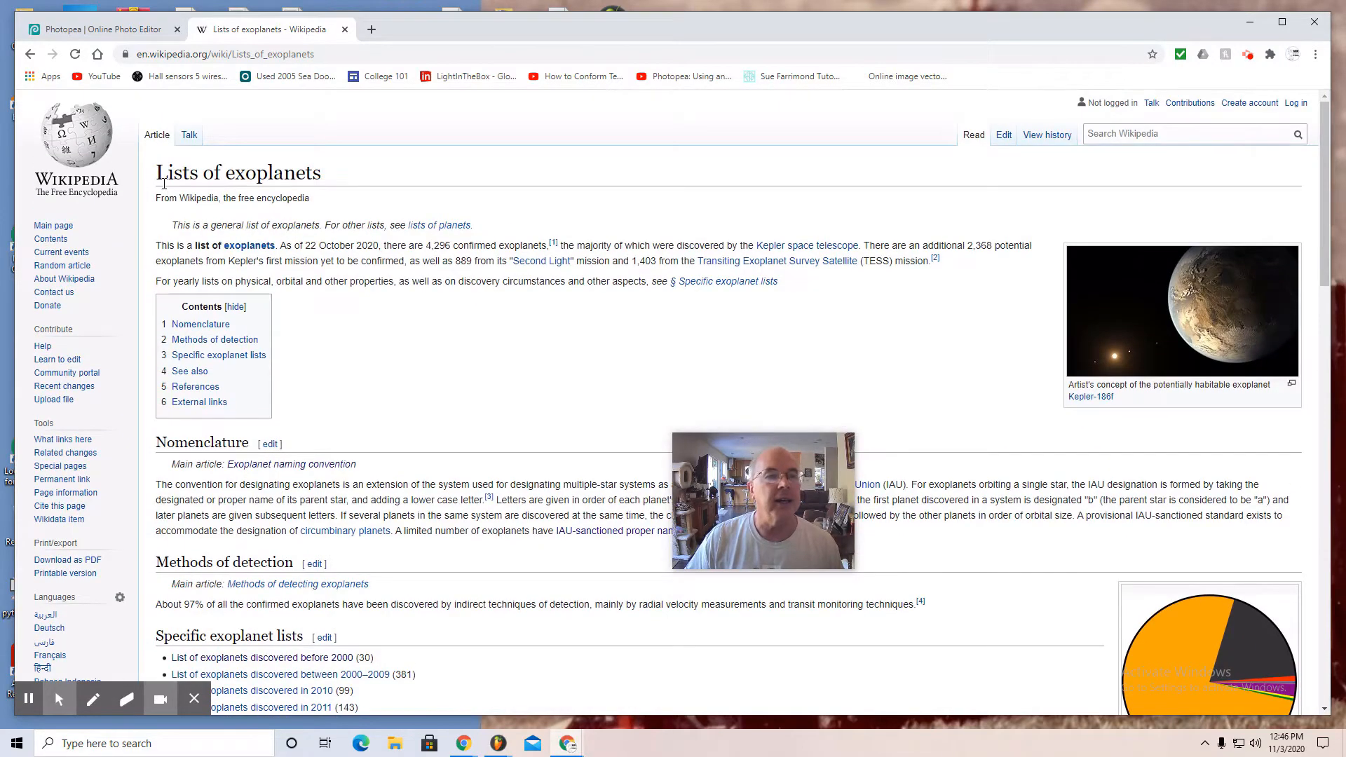
scroll(332, 289, down, 5)
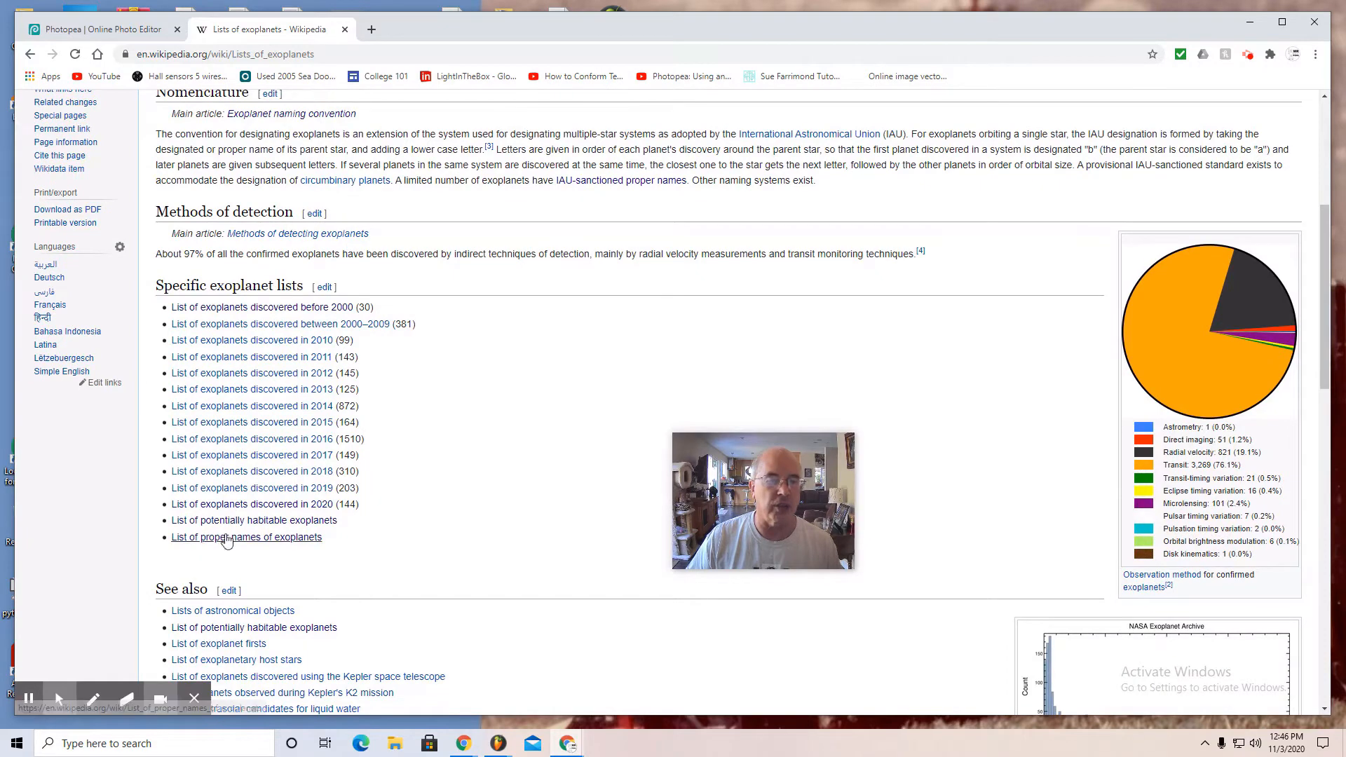
mouse_move(175, 526)
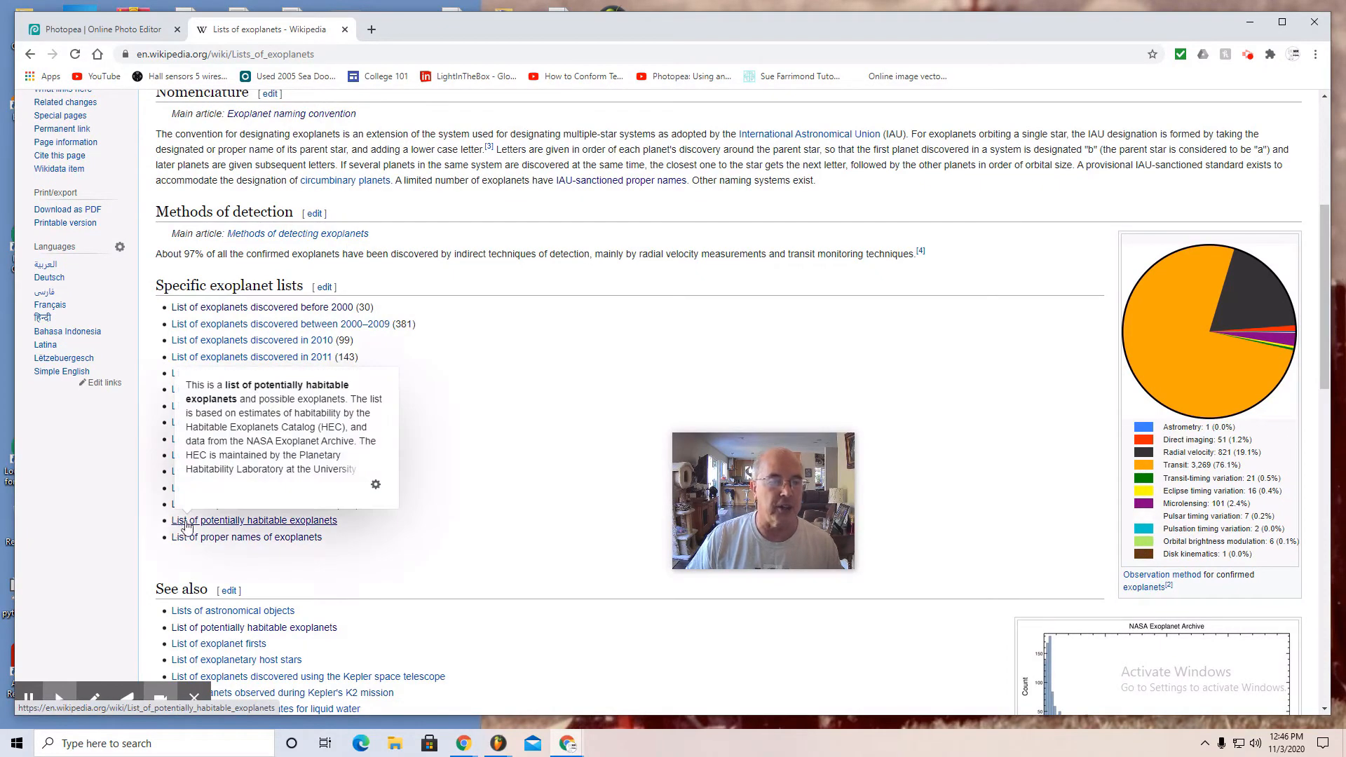
click(268, 525)
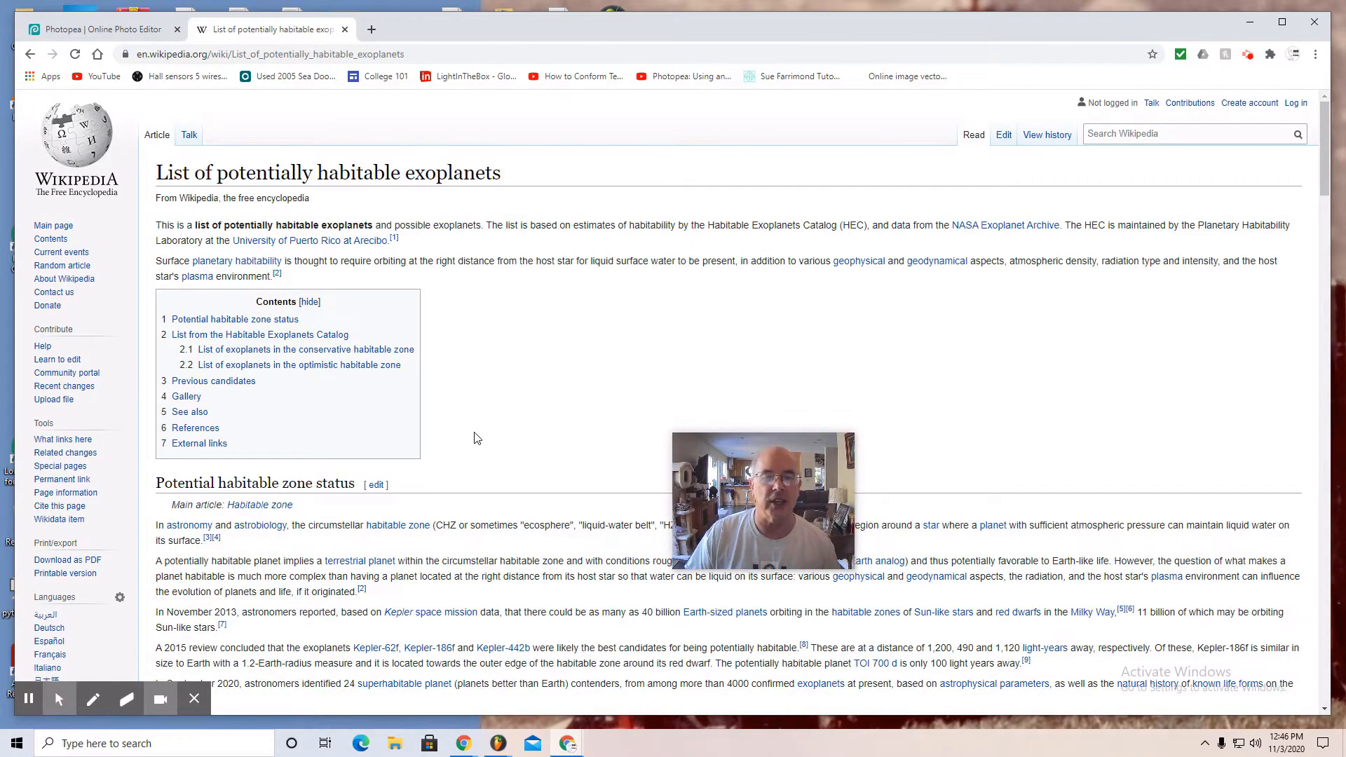
Open the Gliese 667 Cc article from the conservative habitable zone table and select the article's title text
scroll(476, 442, down, 8)
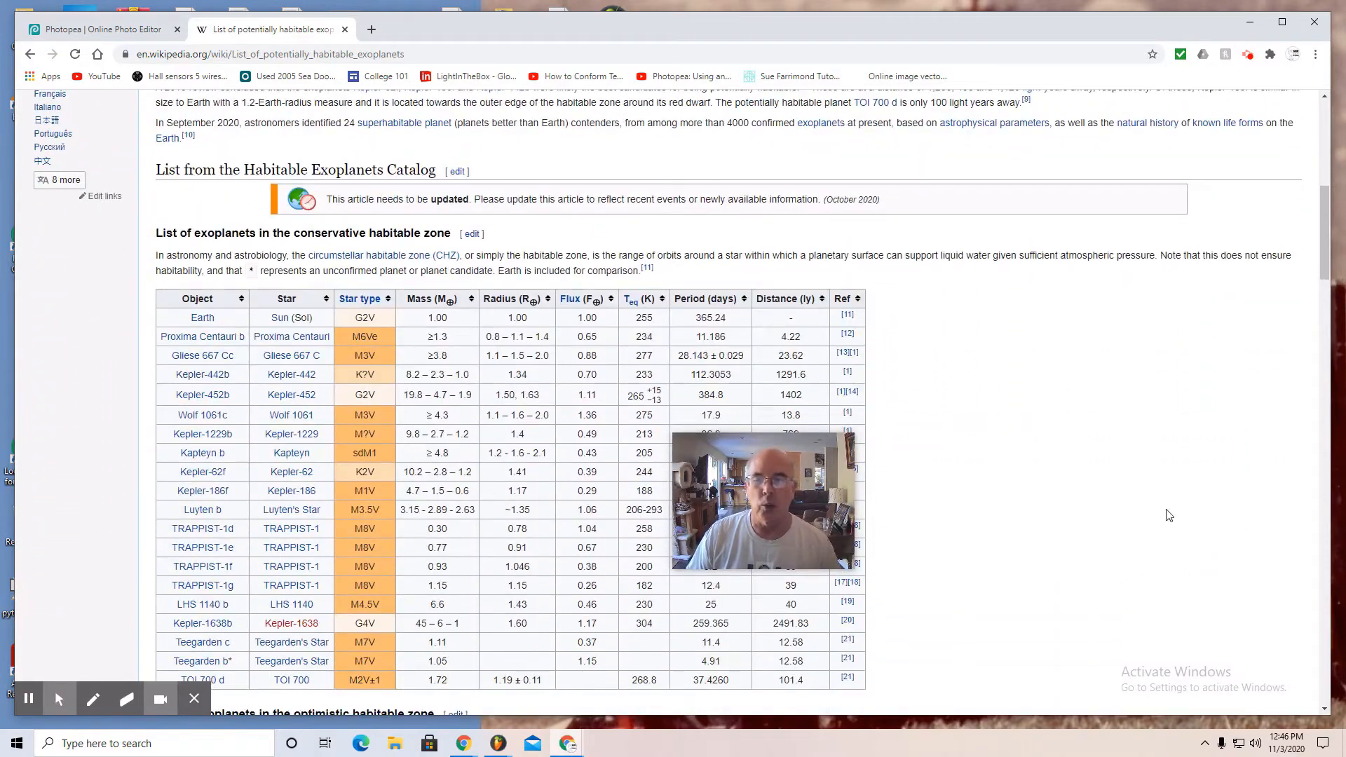
drag(780, 467, 1061, 423)
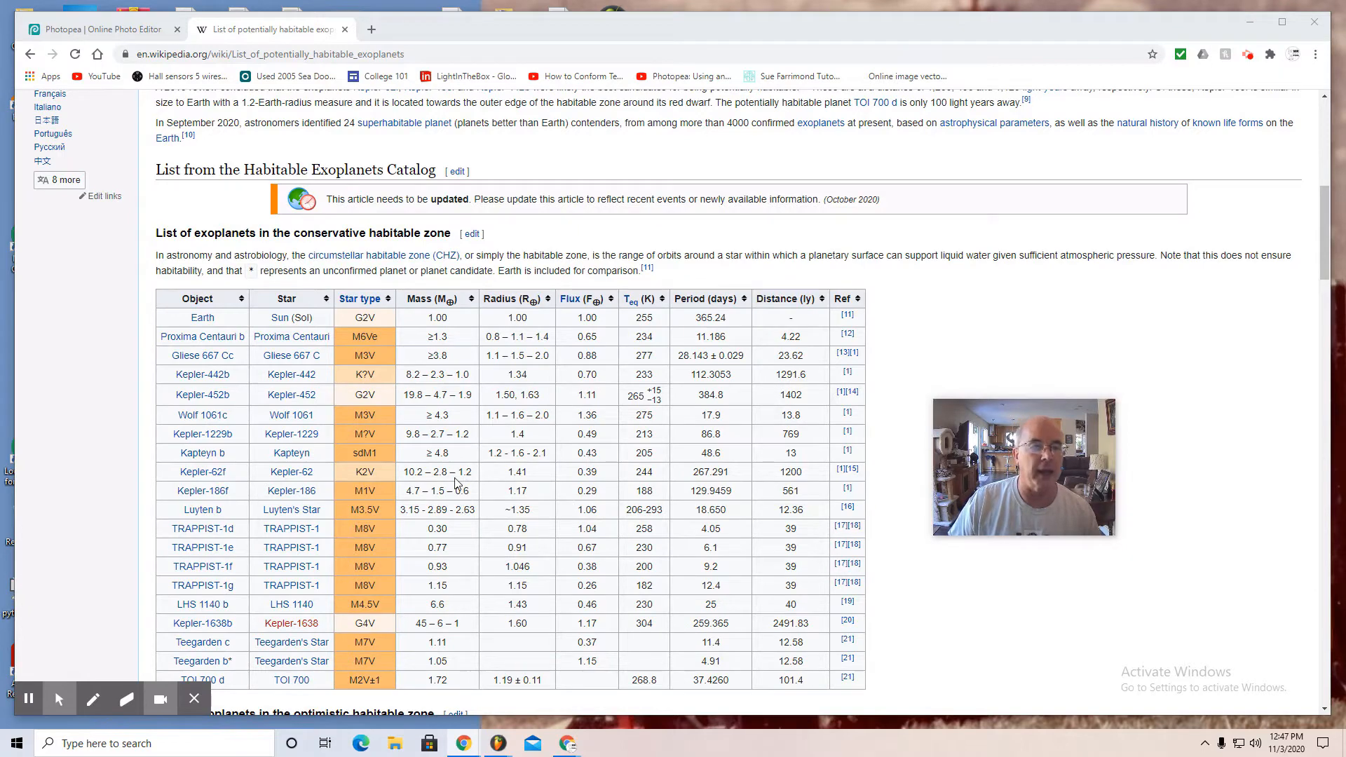
mouse_move(311, 495)
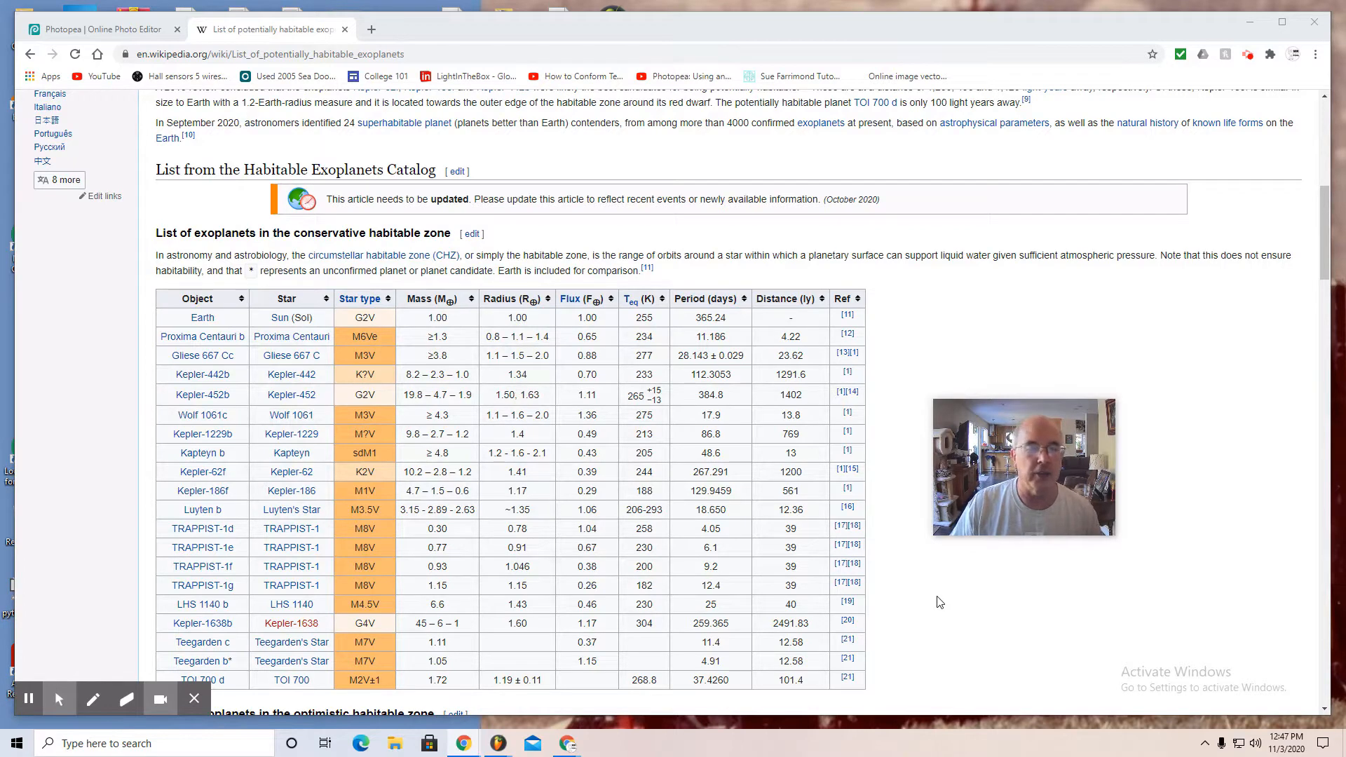
scroll(939, 602, down, 2)
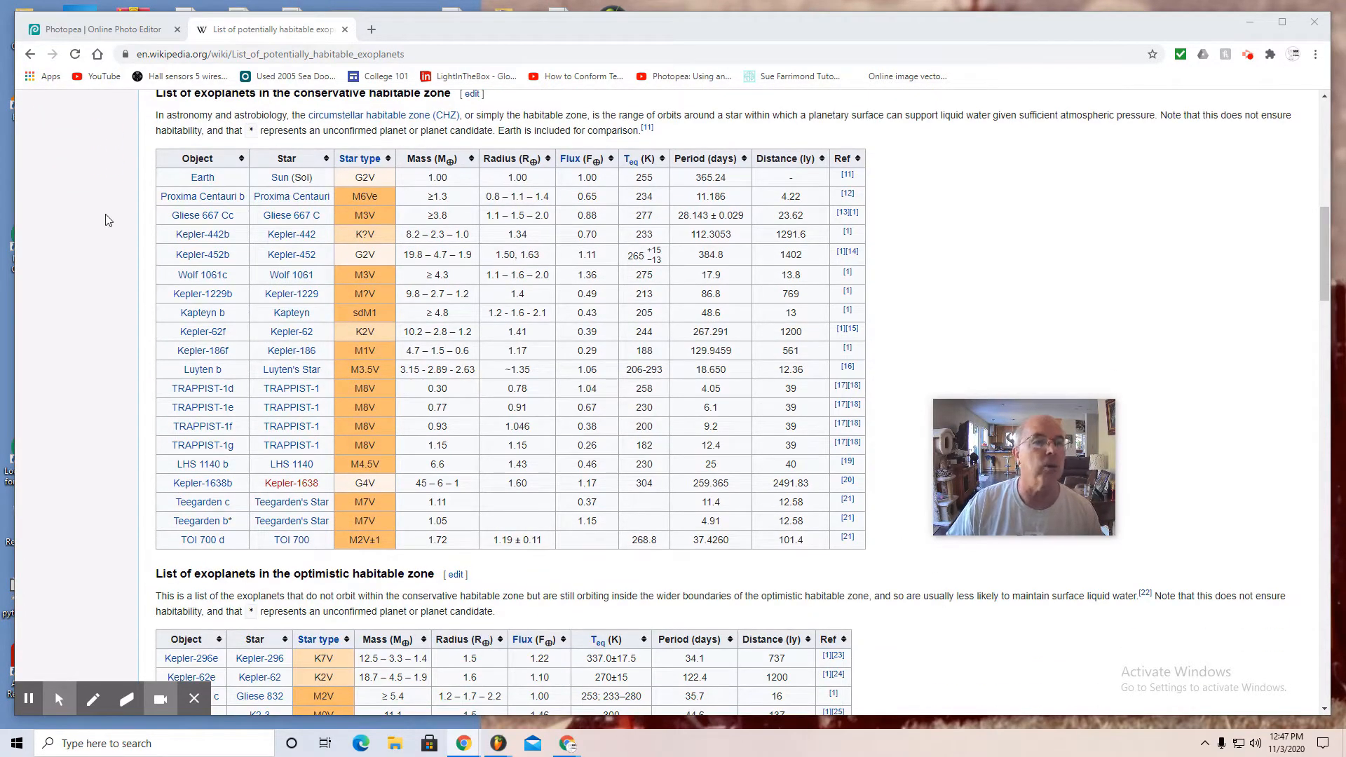
mouse_move(183, 220)
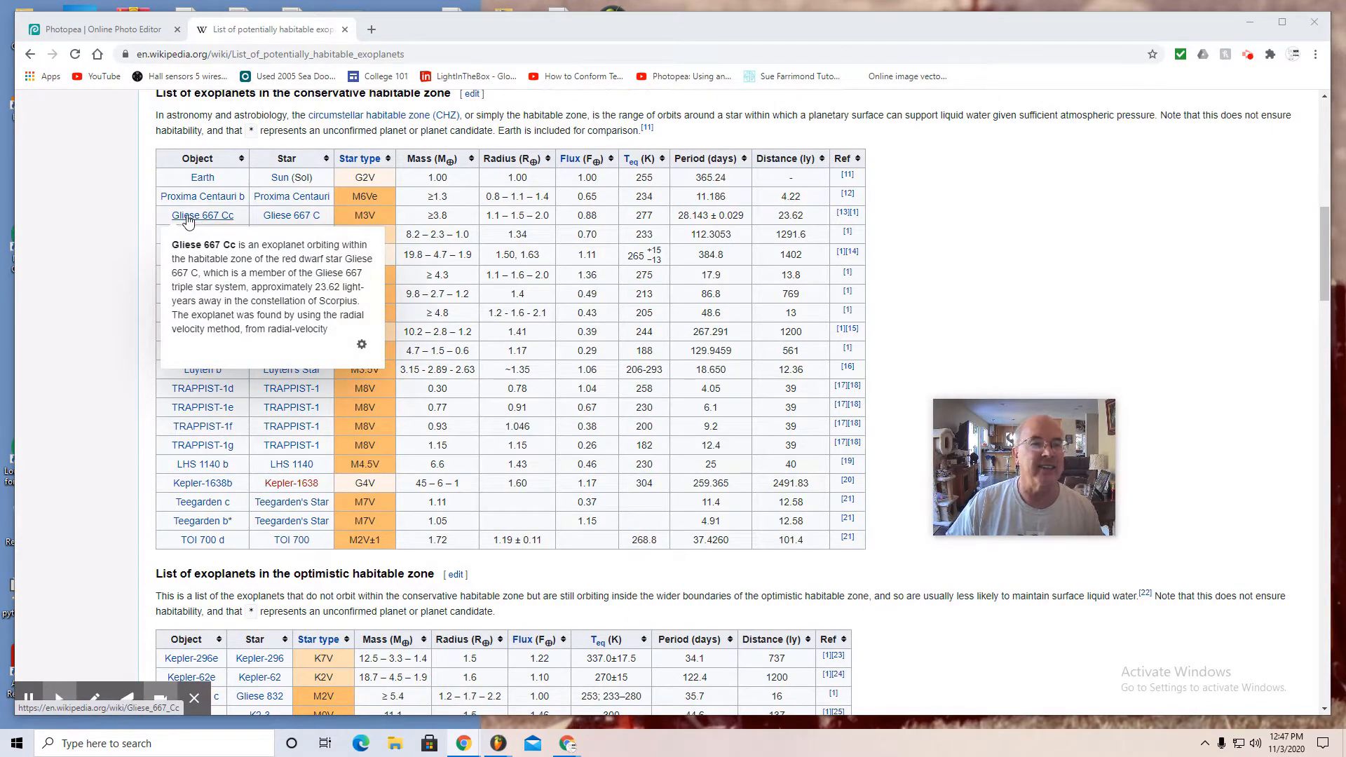
click(180, 219)
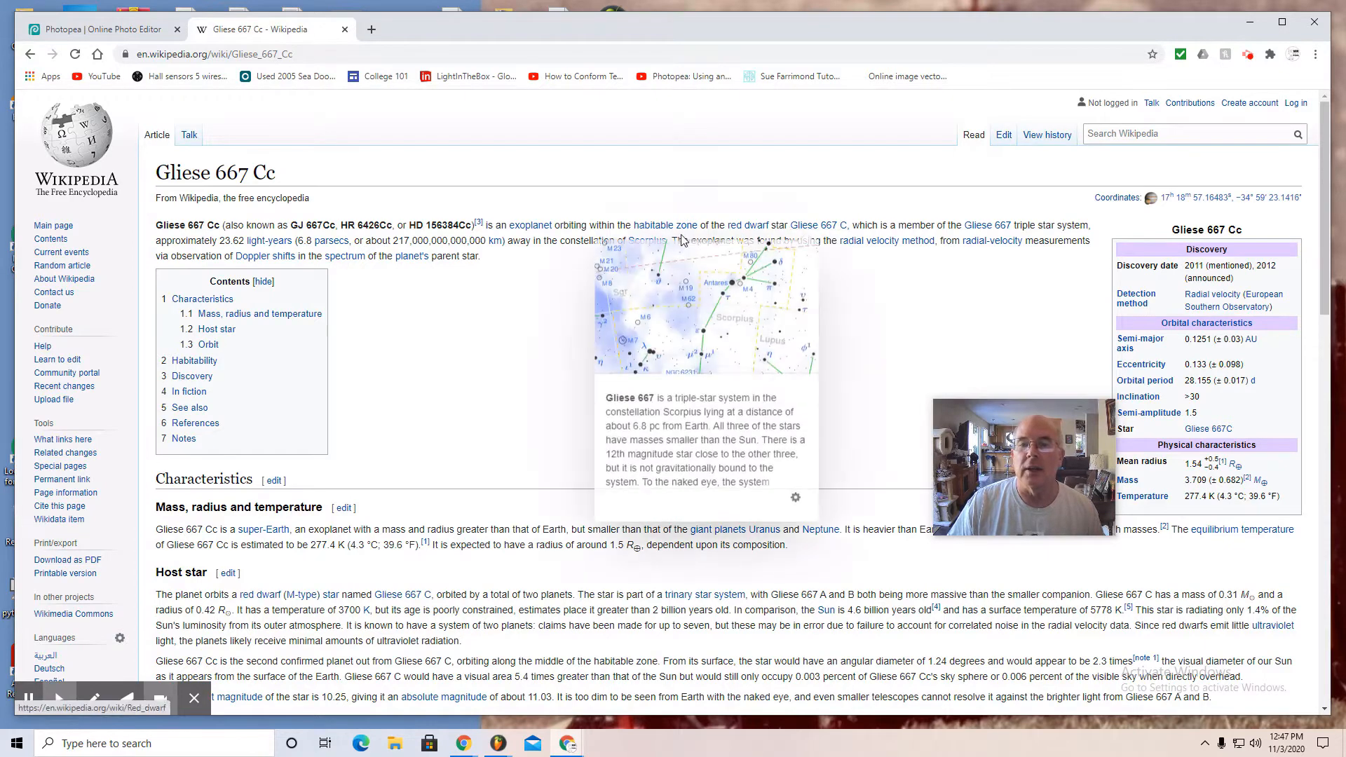
drag(160, 175, 284, 175)
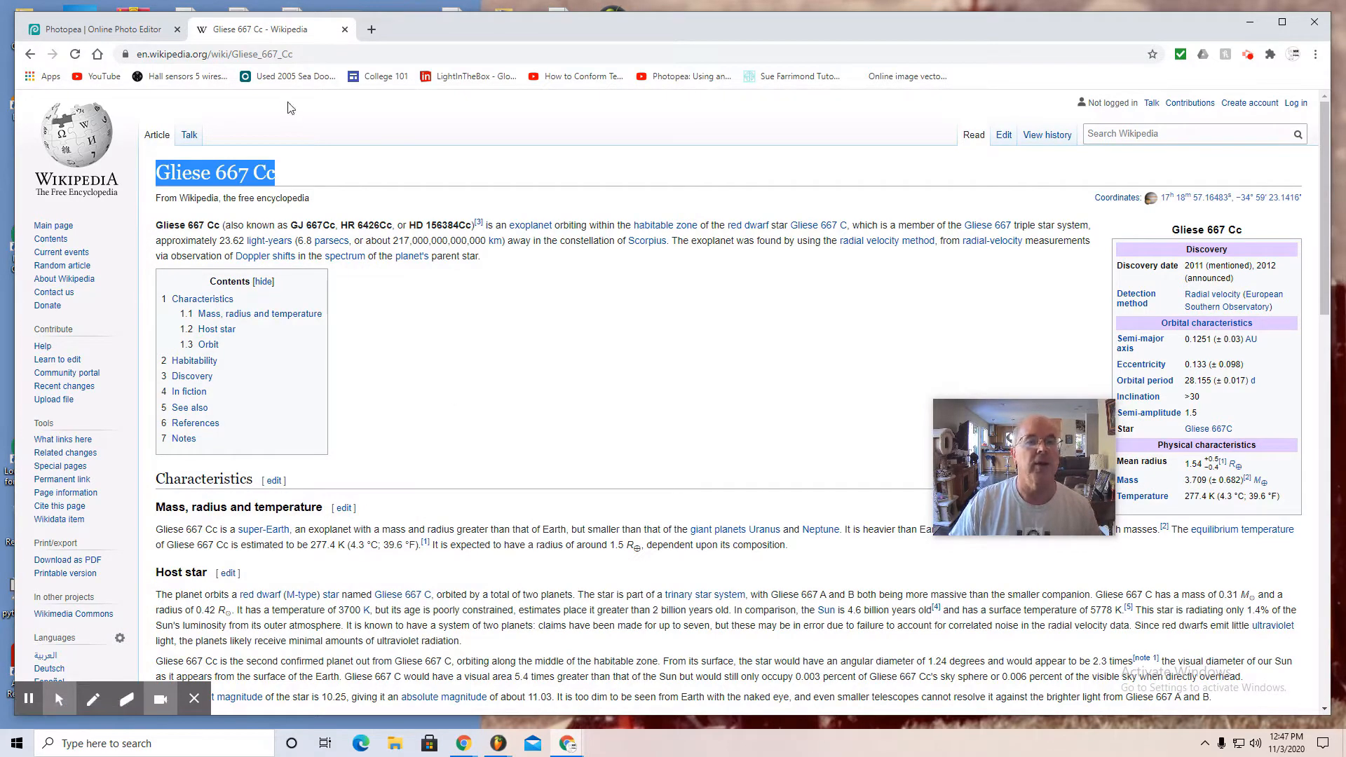
Switch back to Photopea and start a text layer over the planet, above the astronaut on the book cover
click(138, 35)
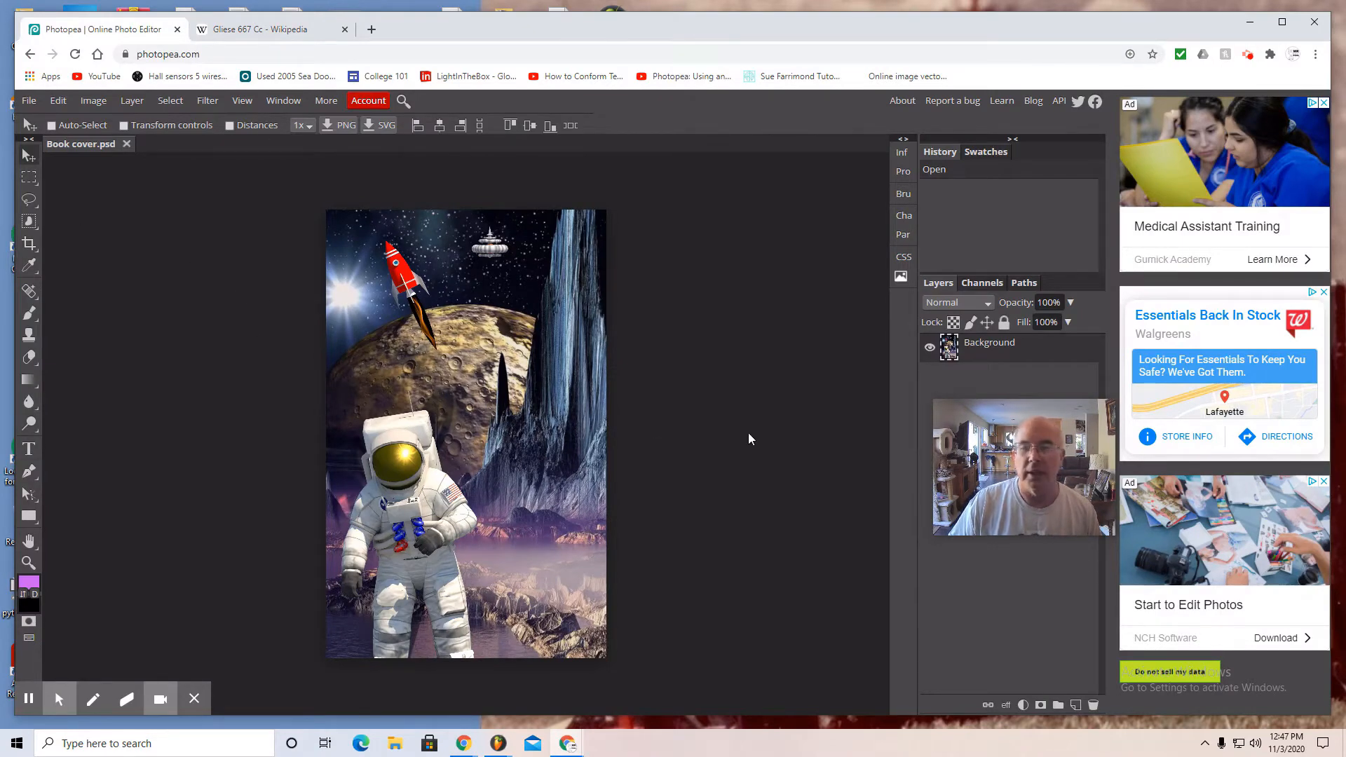
click(28, 450)
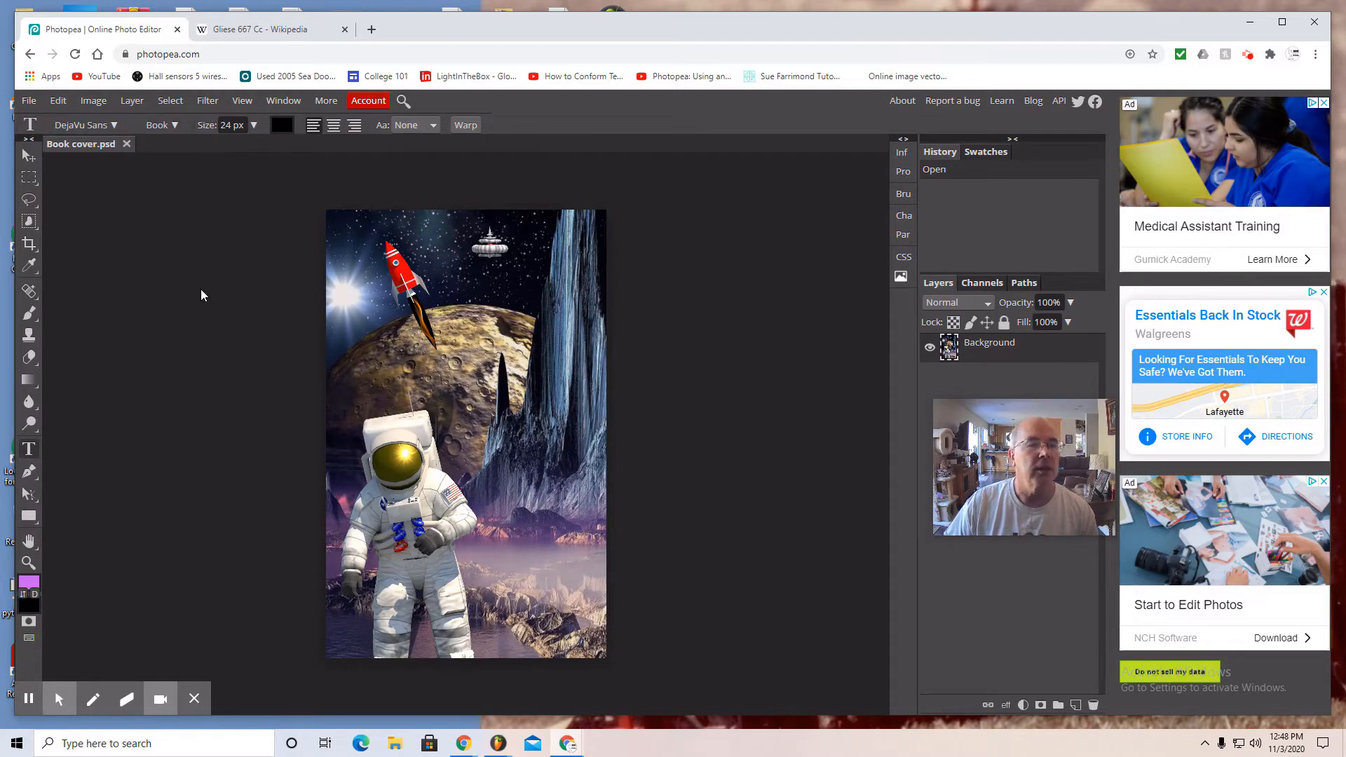
click(349, 371)
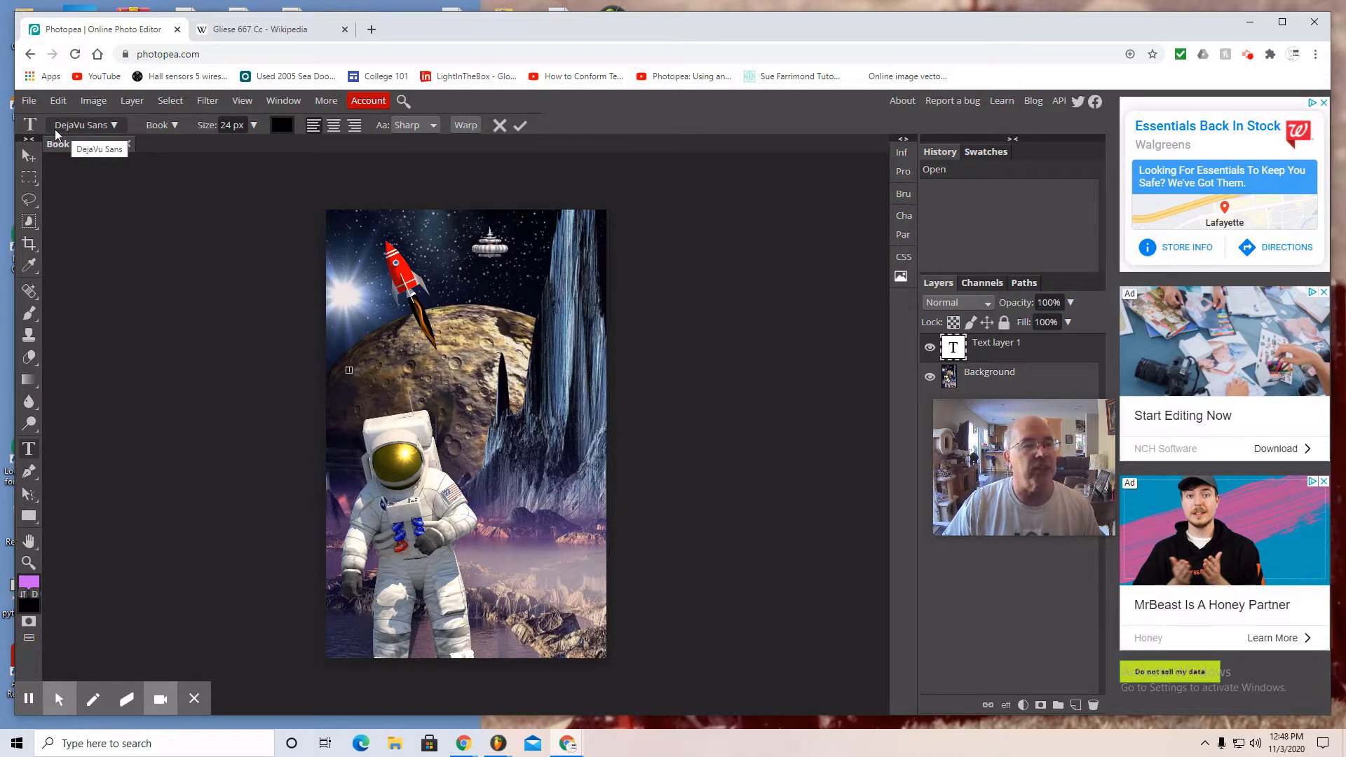
Set the new text layer's font to Fredoka One and enter the title Gliese 667 Cc over the planet
click(114, 127)
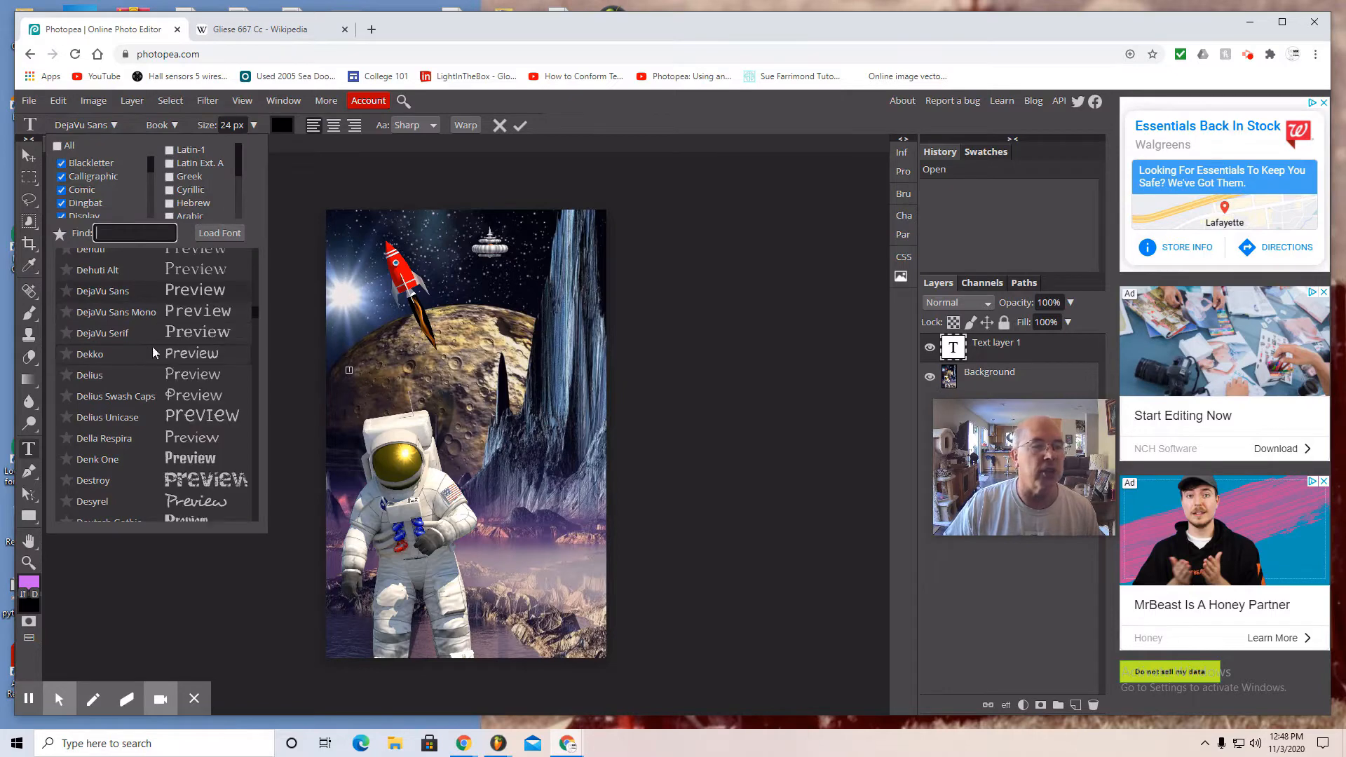
scroll(175, 354, down, 5)
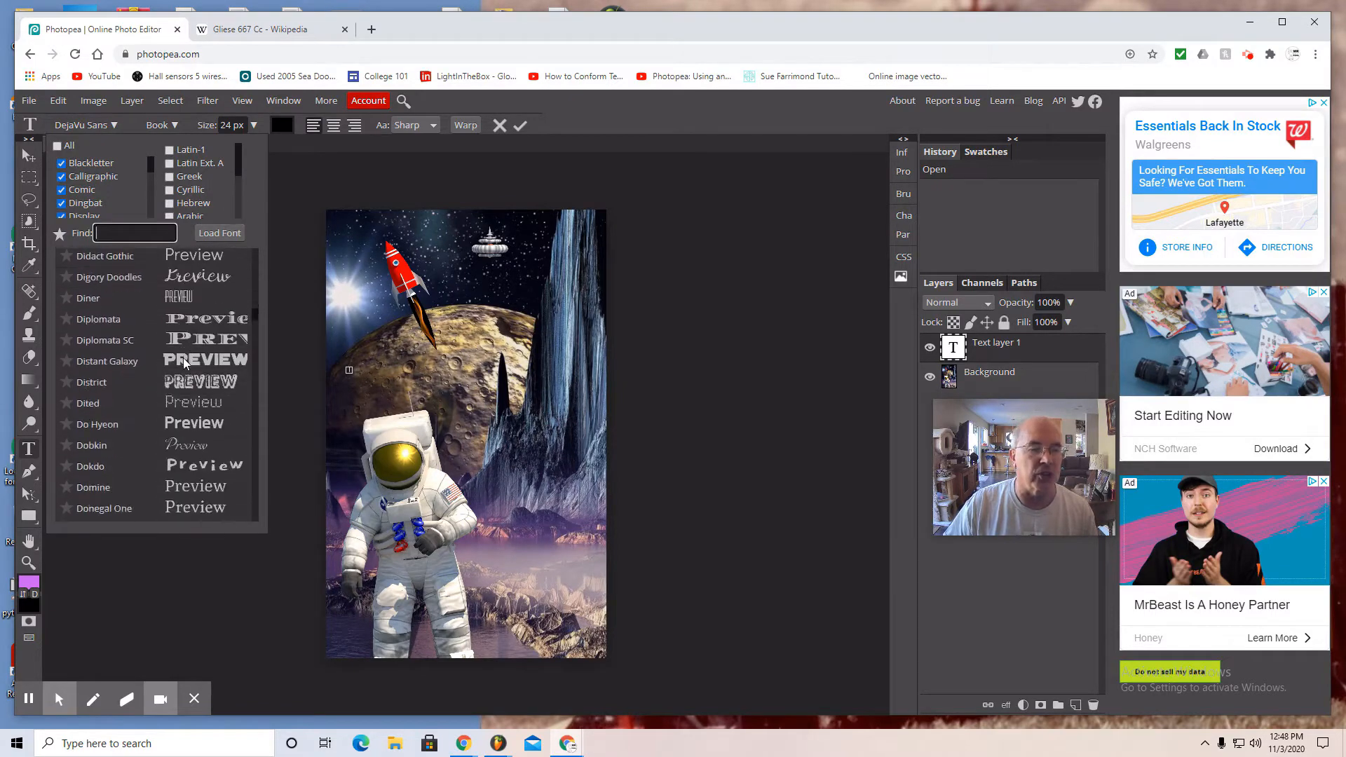
scroll(183, 358, down, 5)
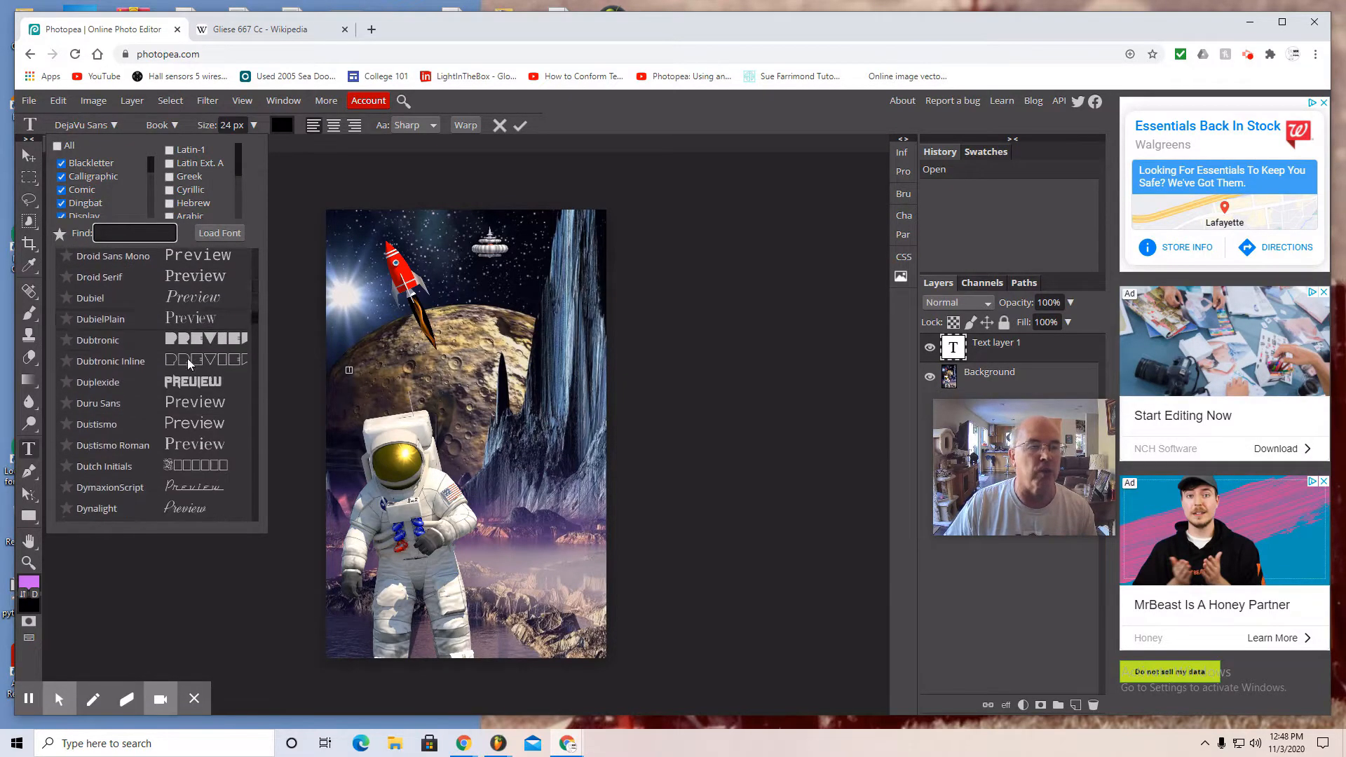
scroll(188, 359, down, 5)
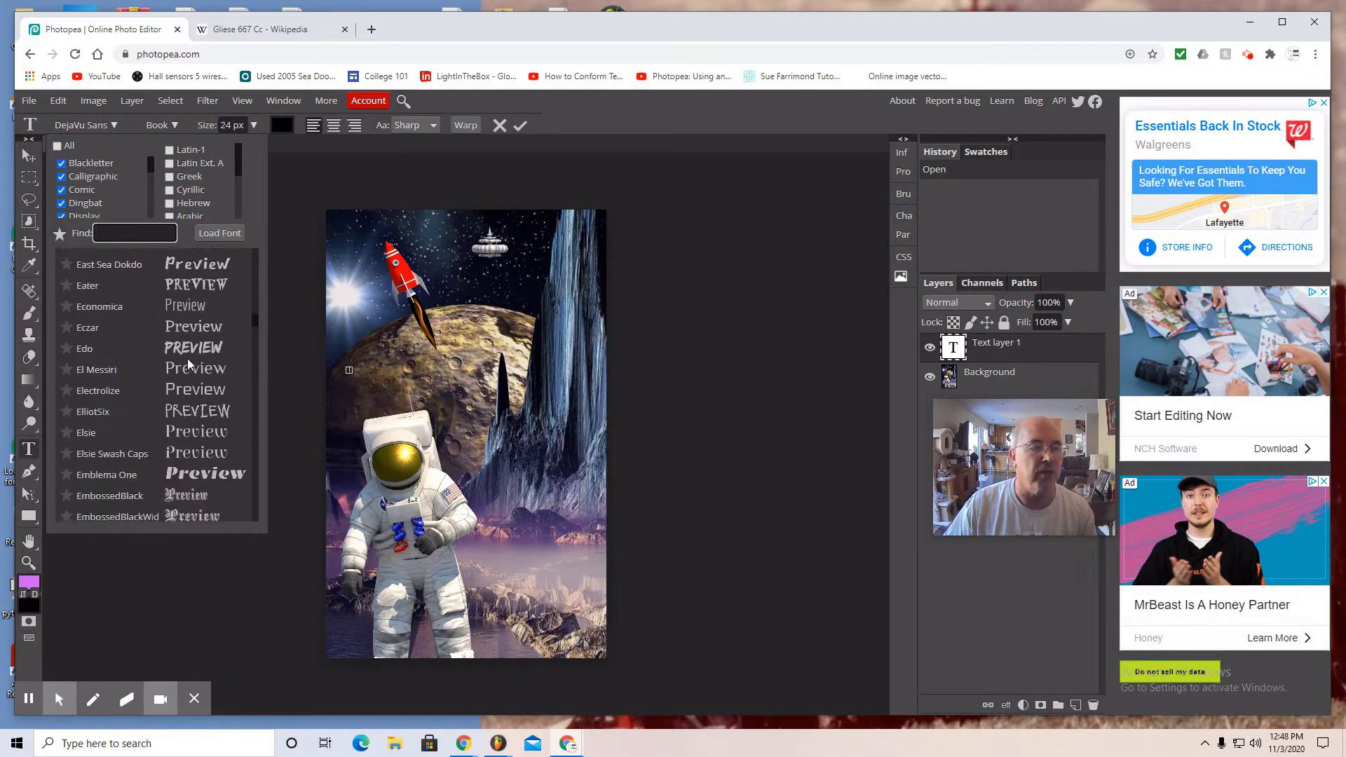
scroll(188, 357, down, 5)
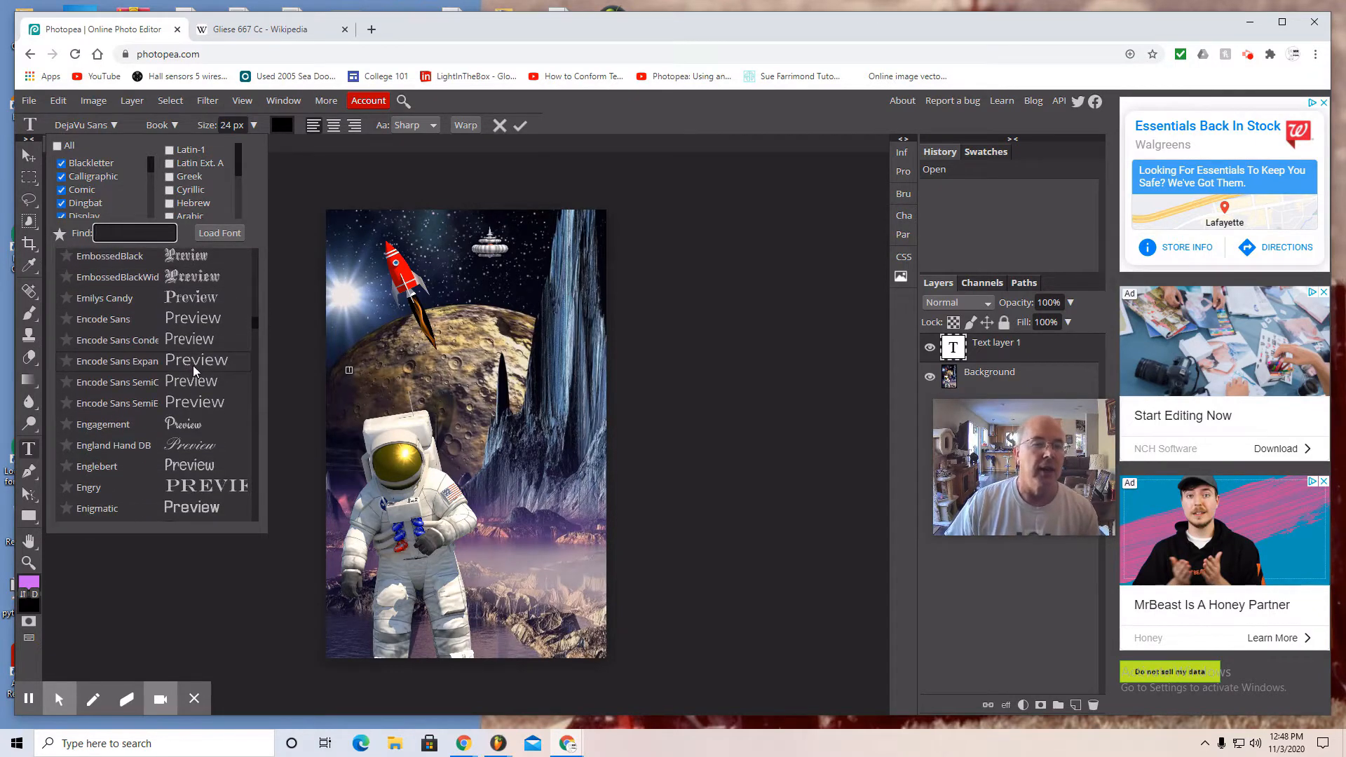
scroll(196, 366, down, 5)
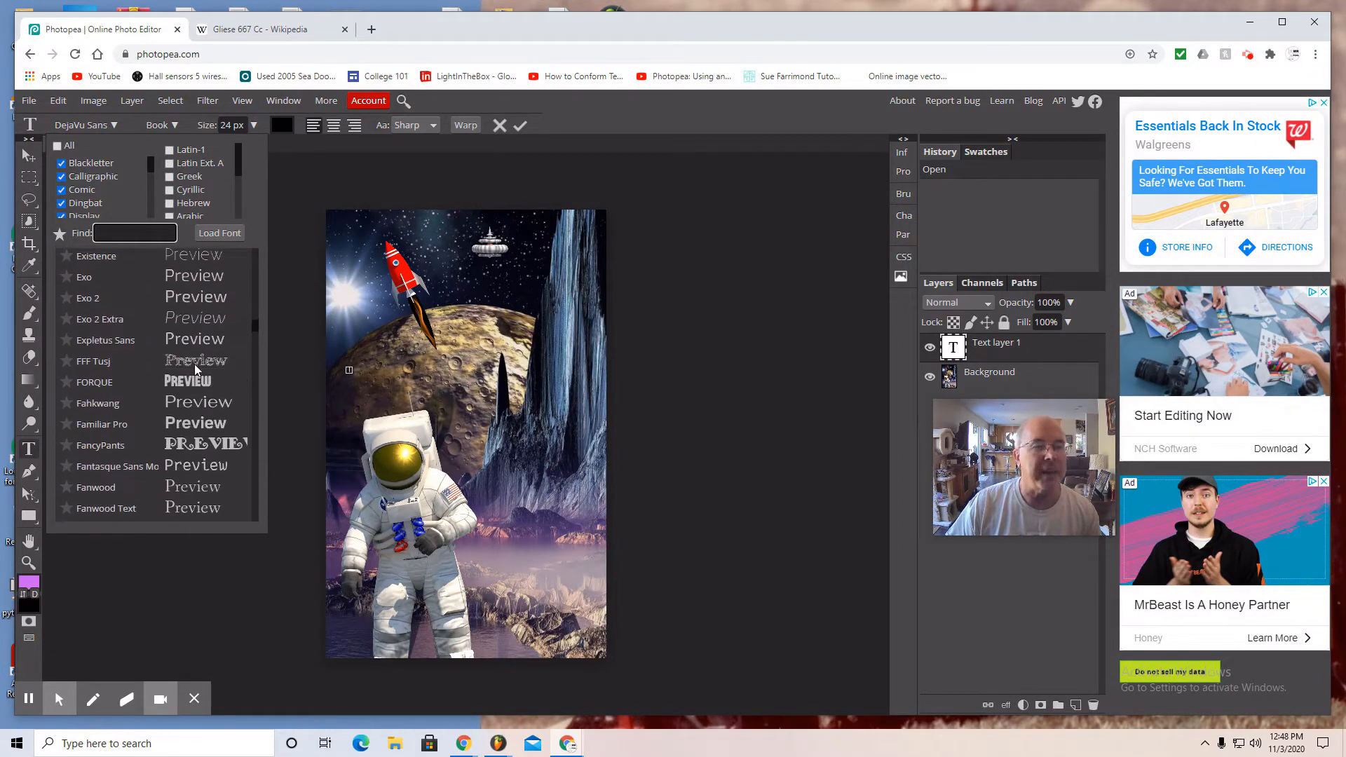
scroll(196, 371, down, 5)
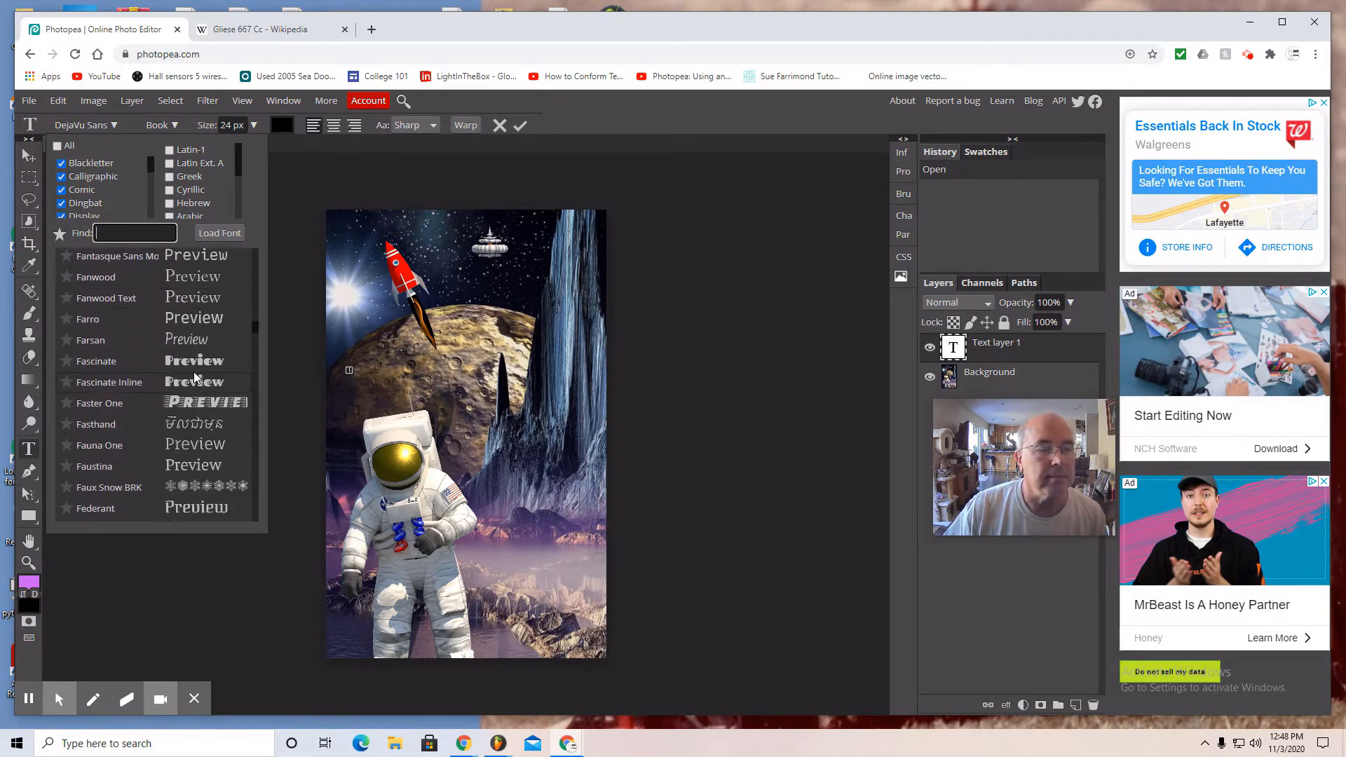
scroll(193, 372, down, 3)
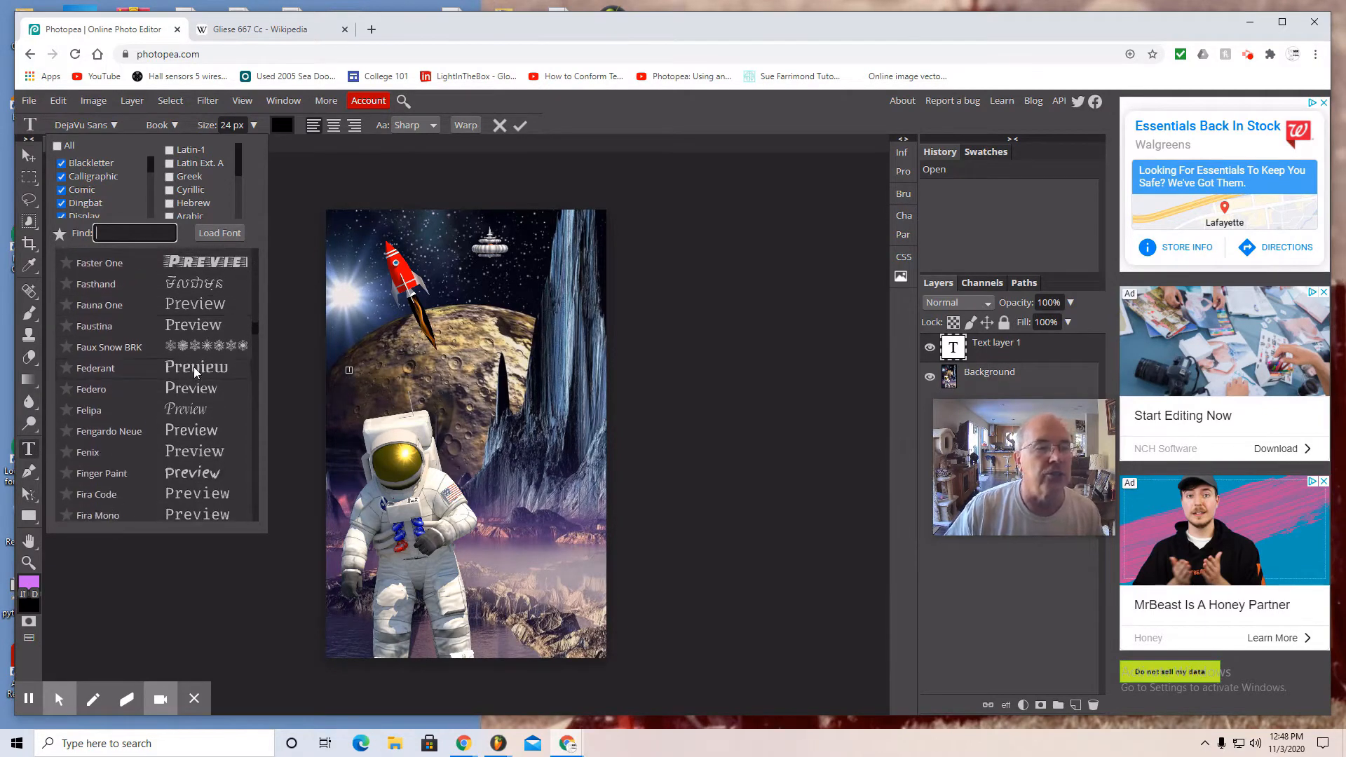
scroll(196, 372, down, 6)
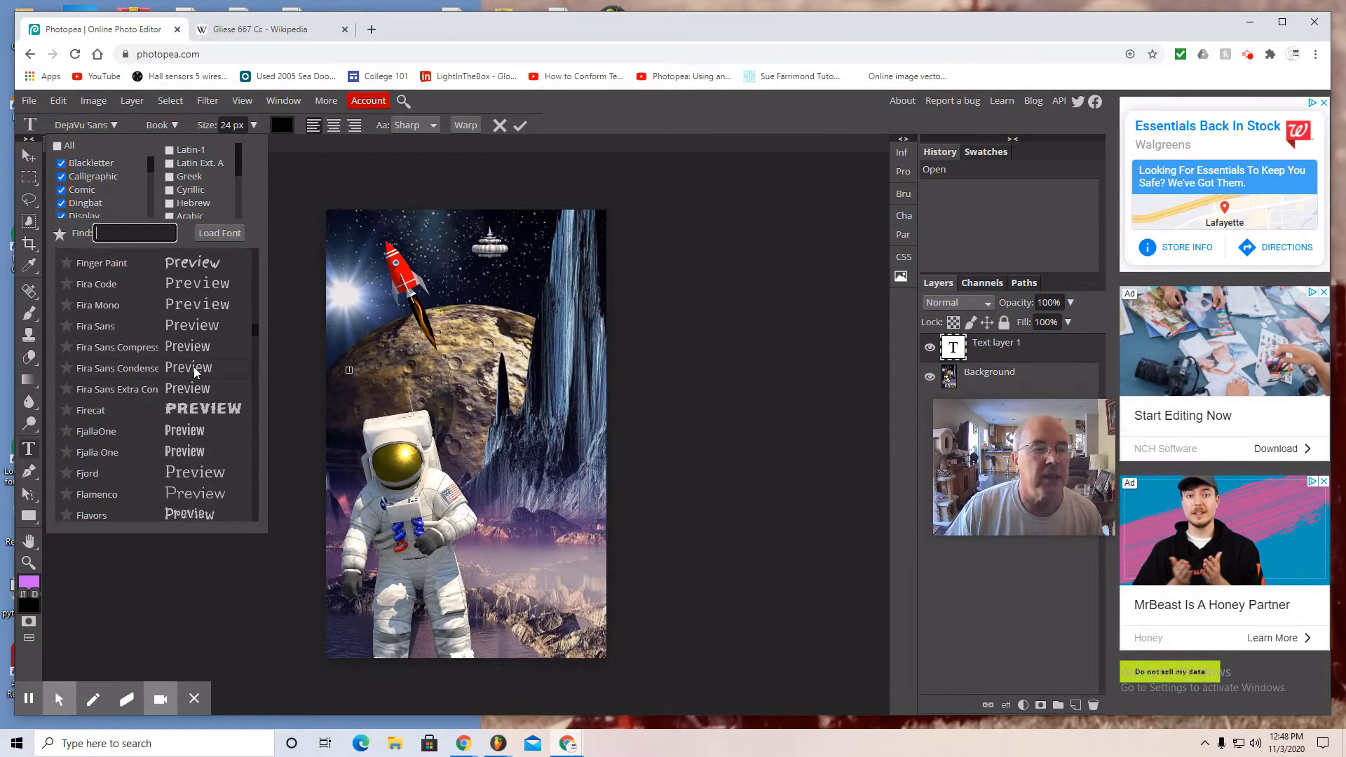
scroll(194, 376, down, 2)
scroll(192, 401, down, 2)
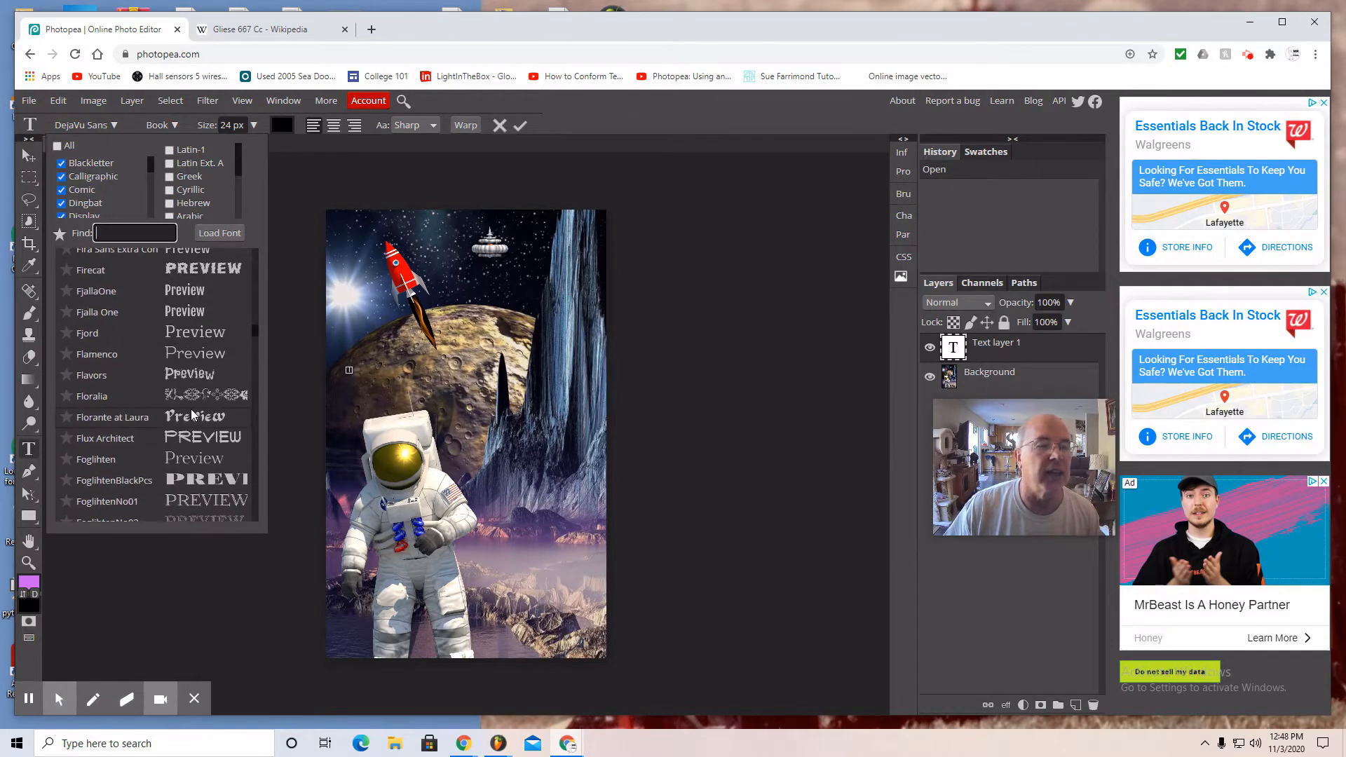
scroll(192, 413, down, 5)
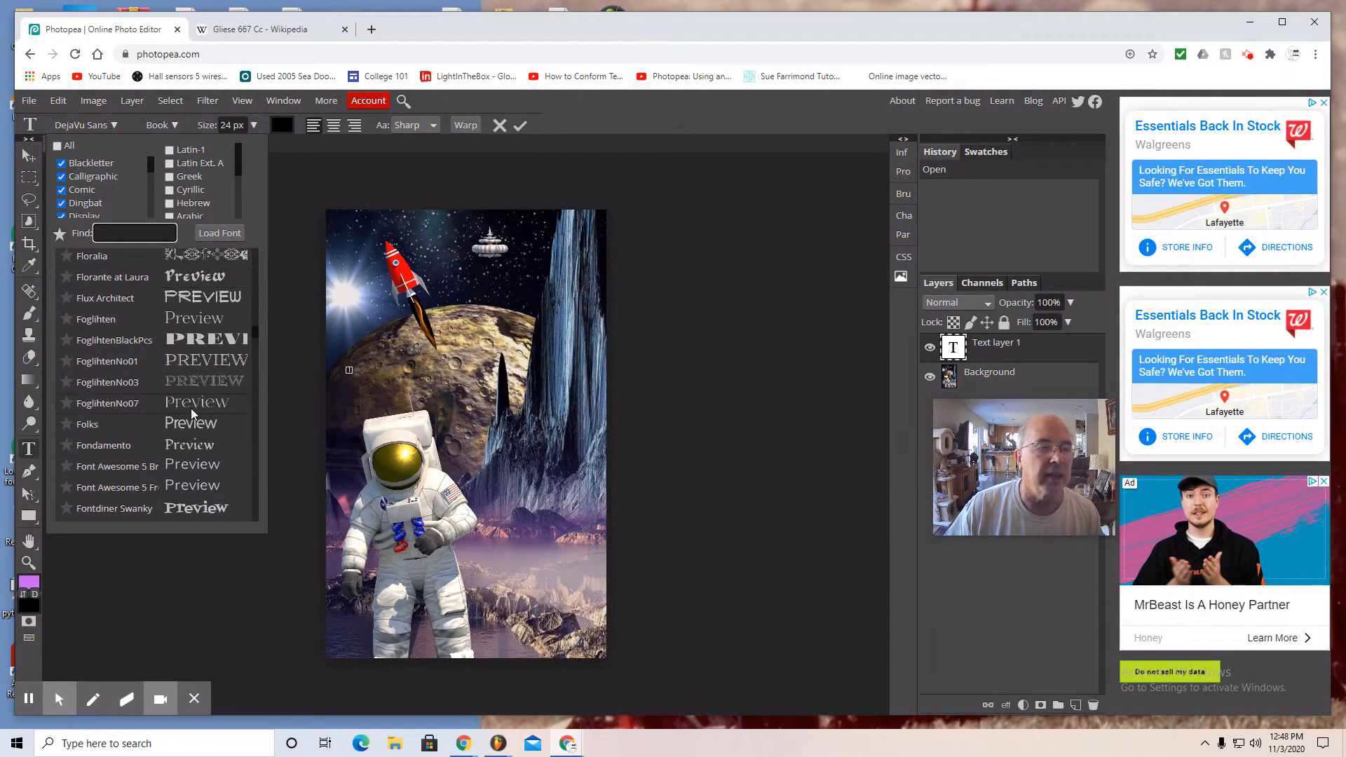
scroll(191, 410, down, 5)
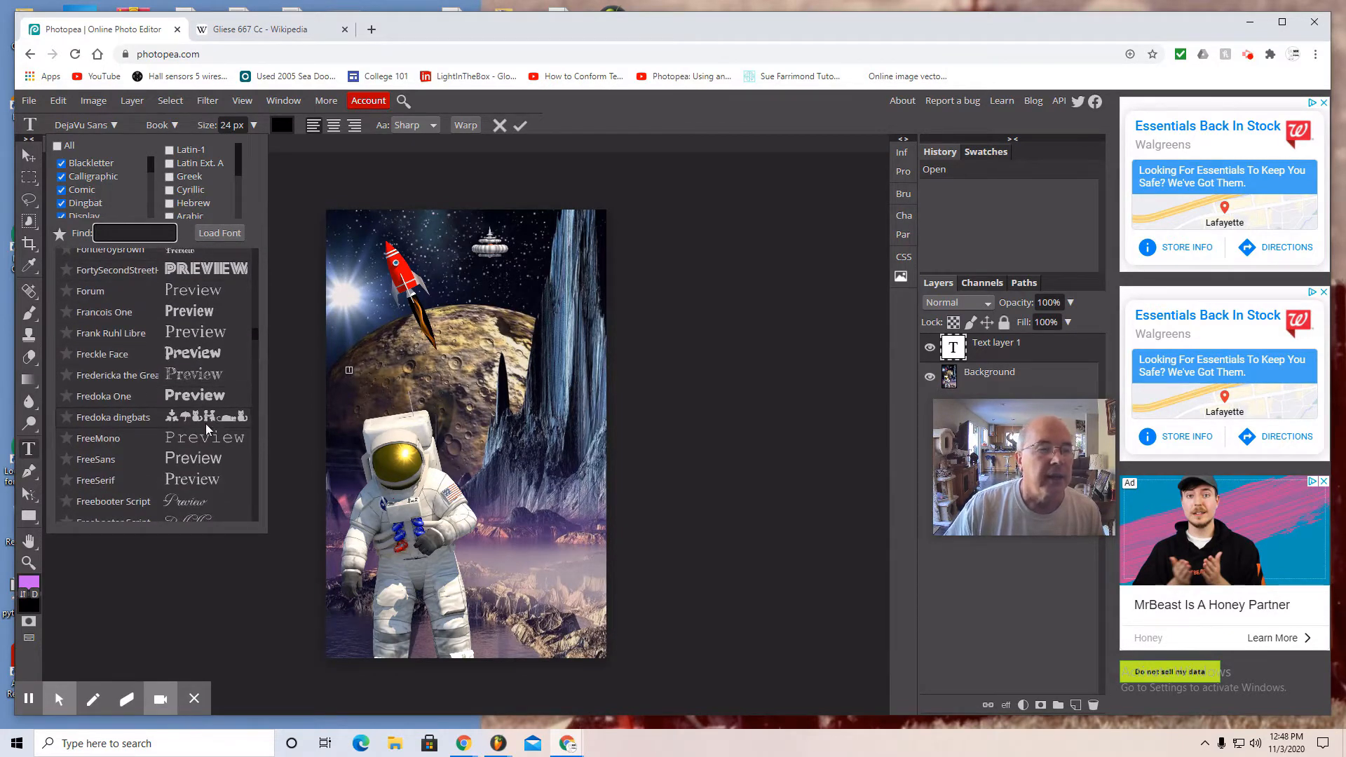
scroll(207, 427, down, 2)
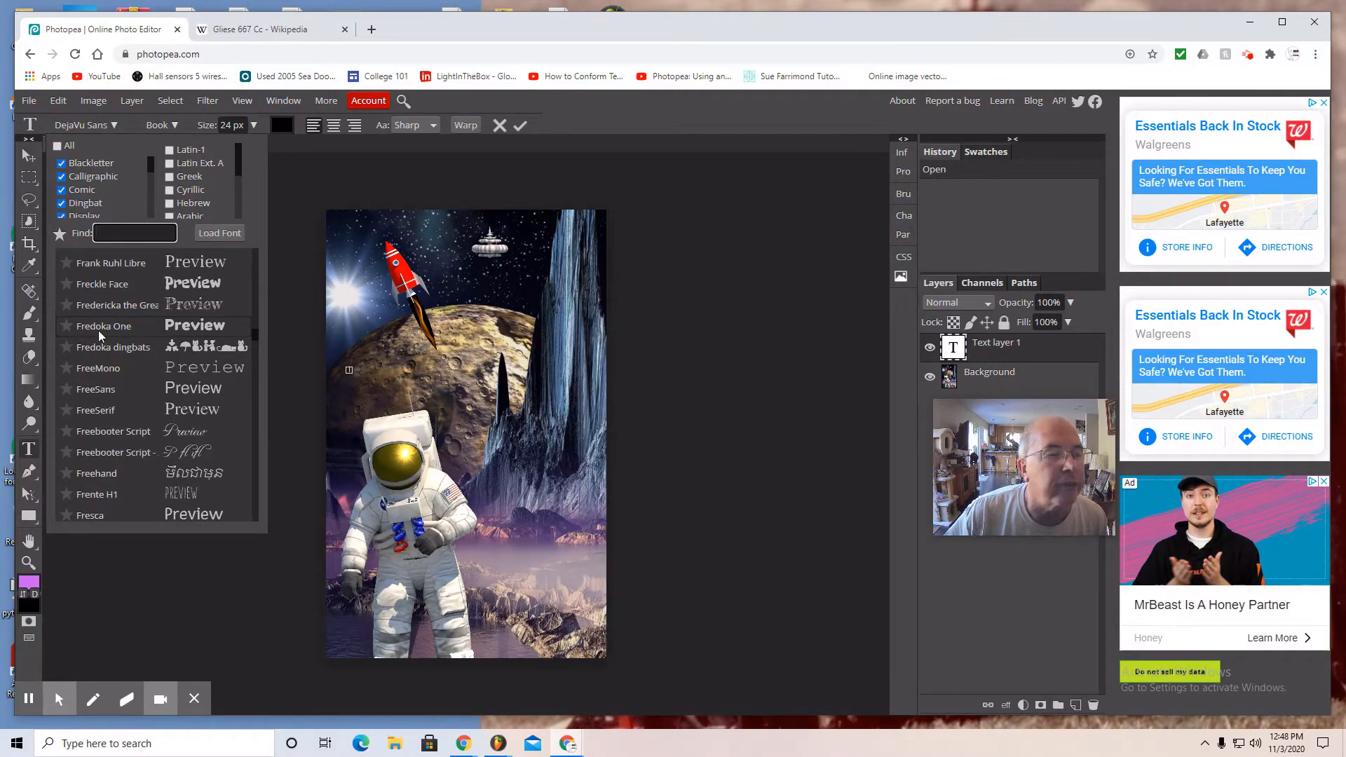
click(188, 327)
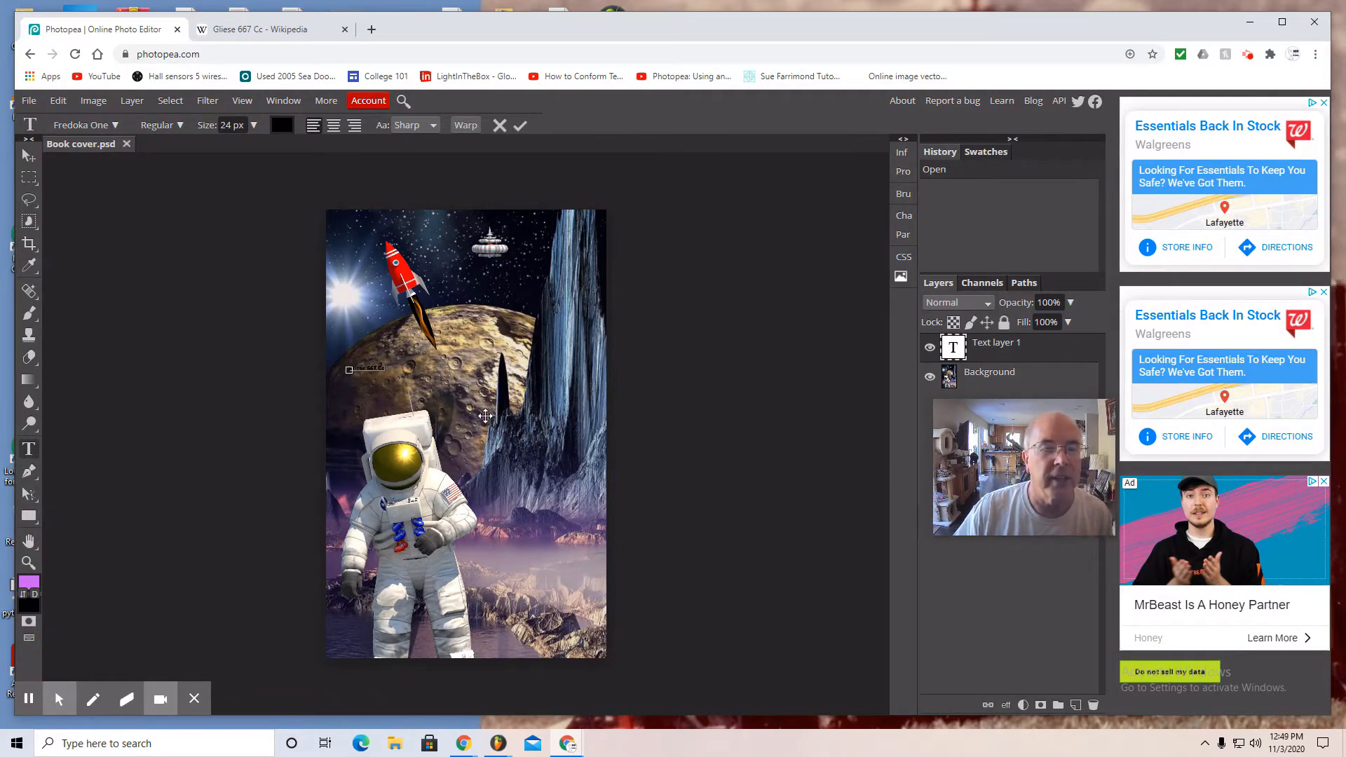
Try to colour the title yellow (f9df4c) by sampling the astronaut's gold visor
click(280, 129)
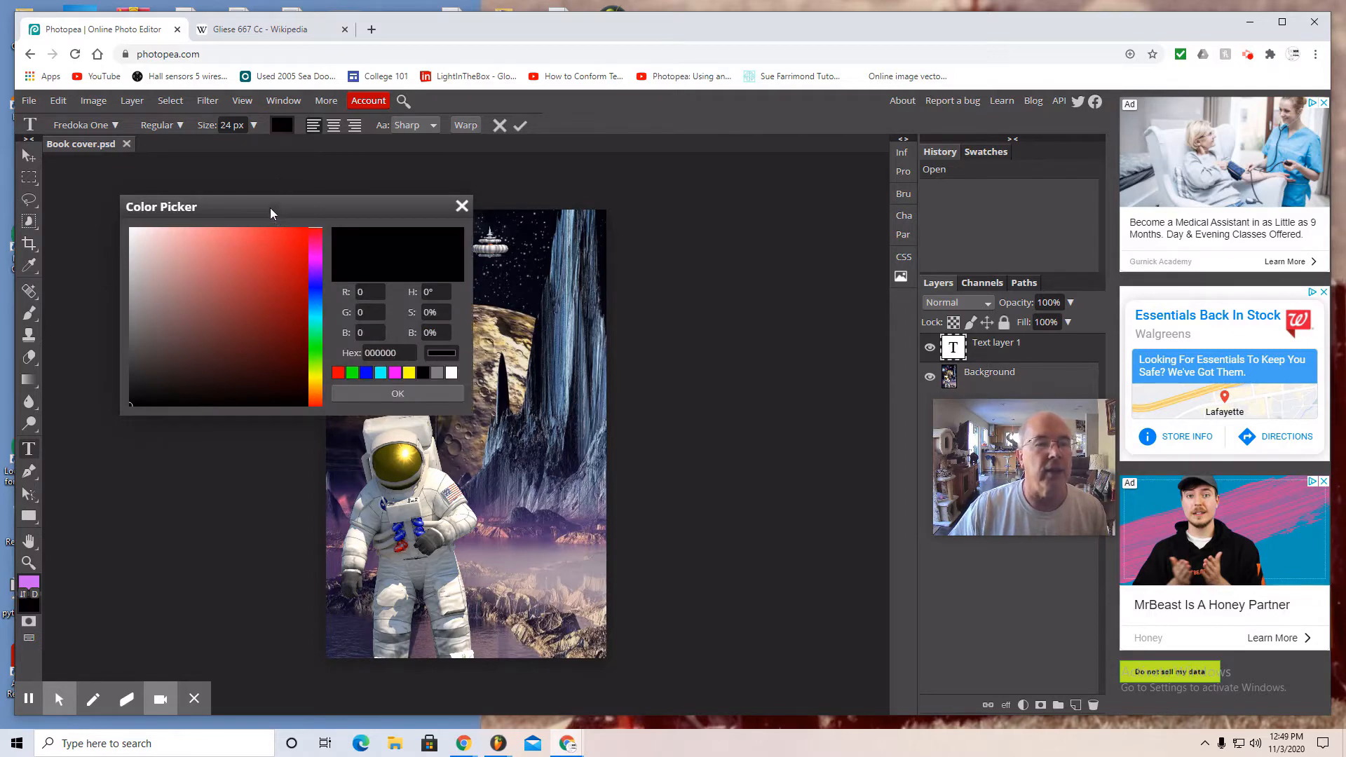
drag(271, 208, 817, 190)
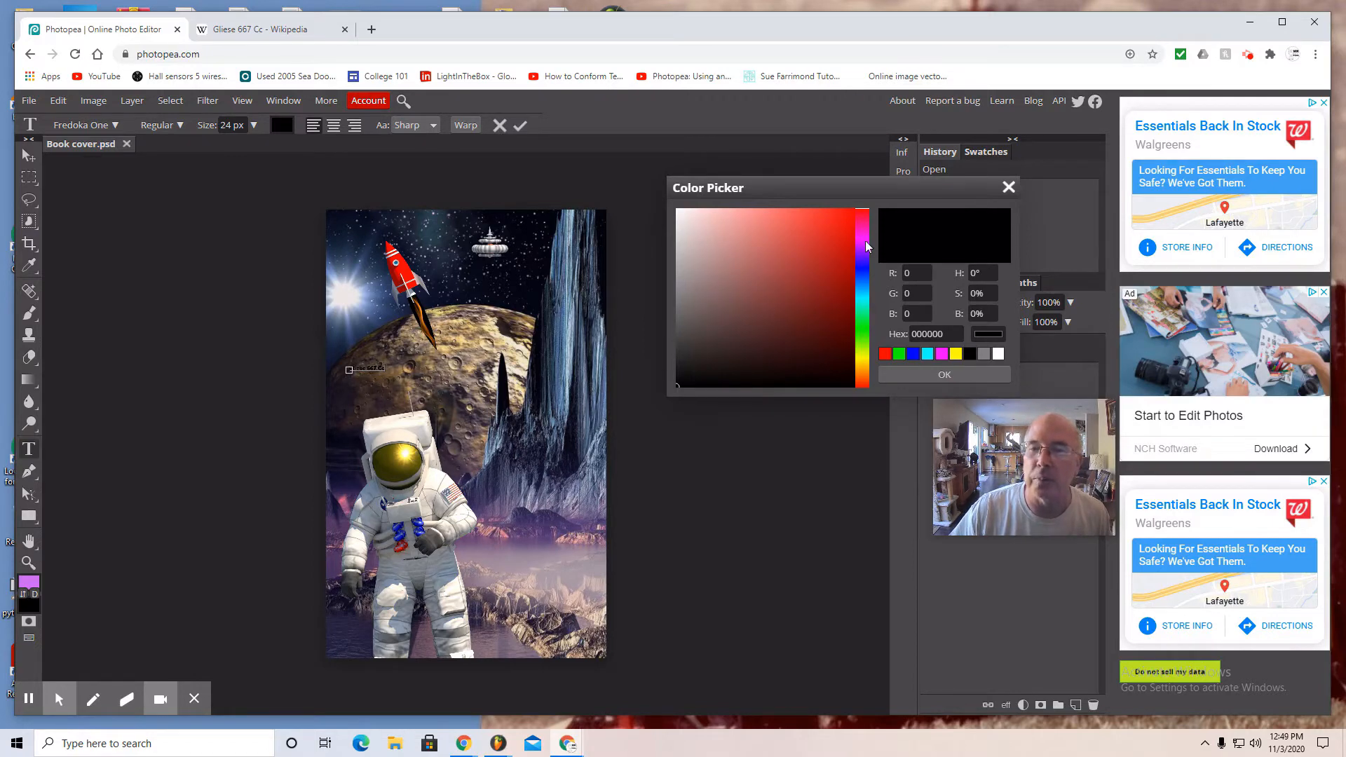
click(409, 457)
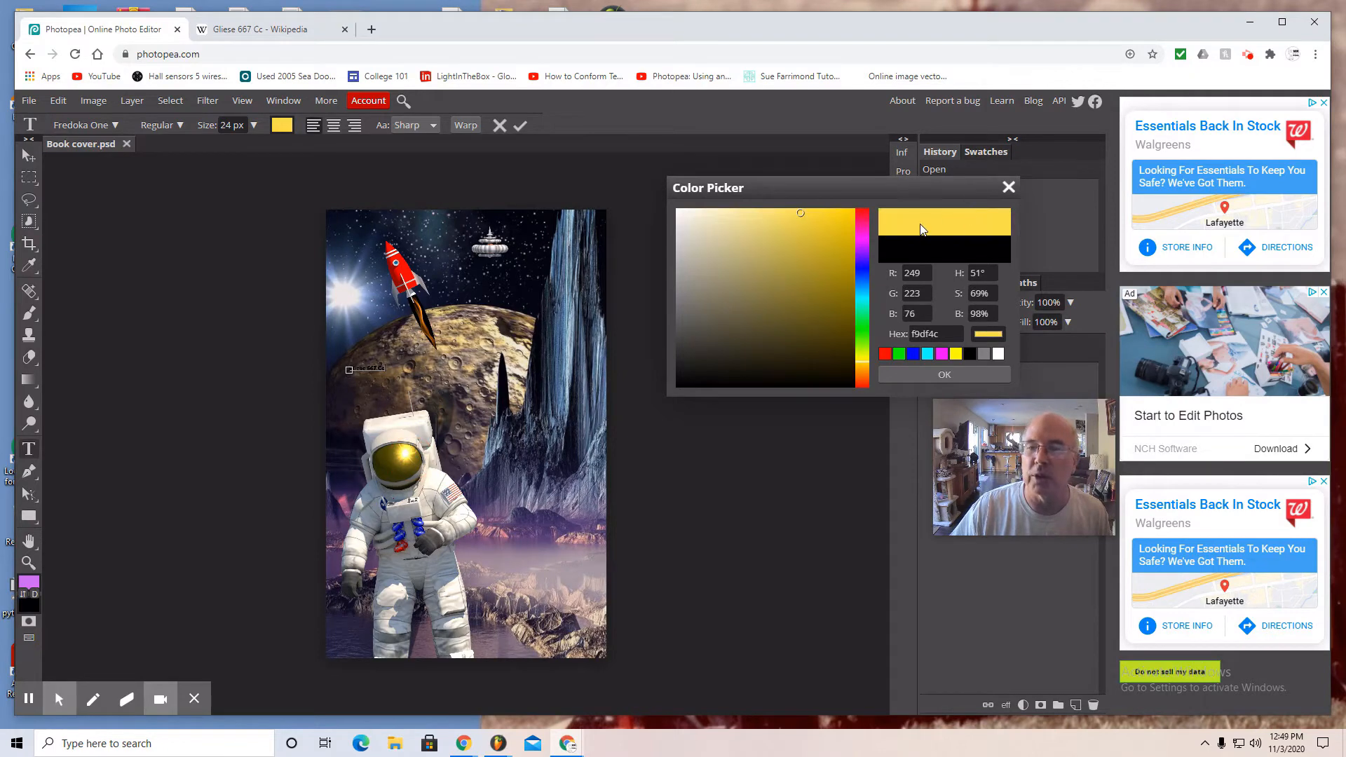
click(945, 376)
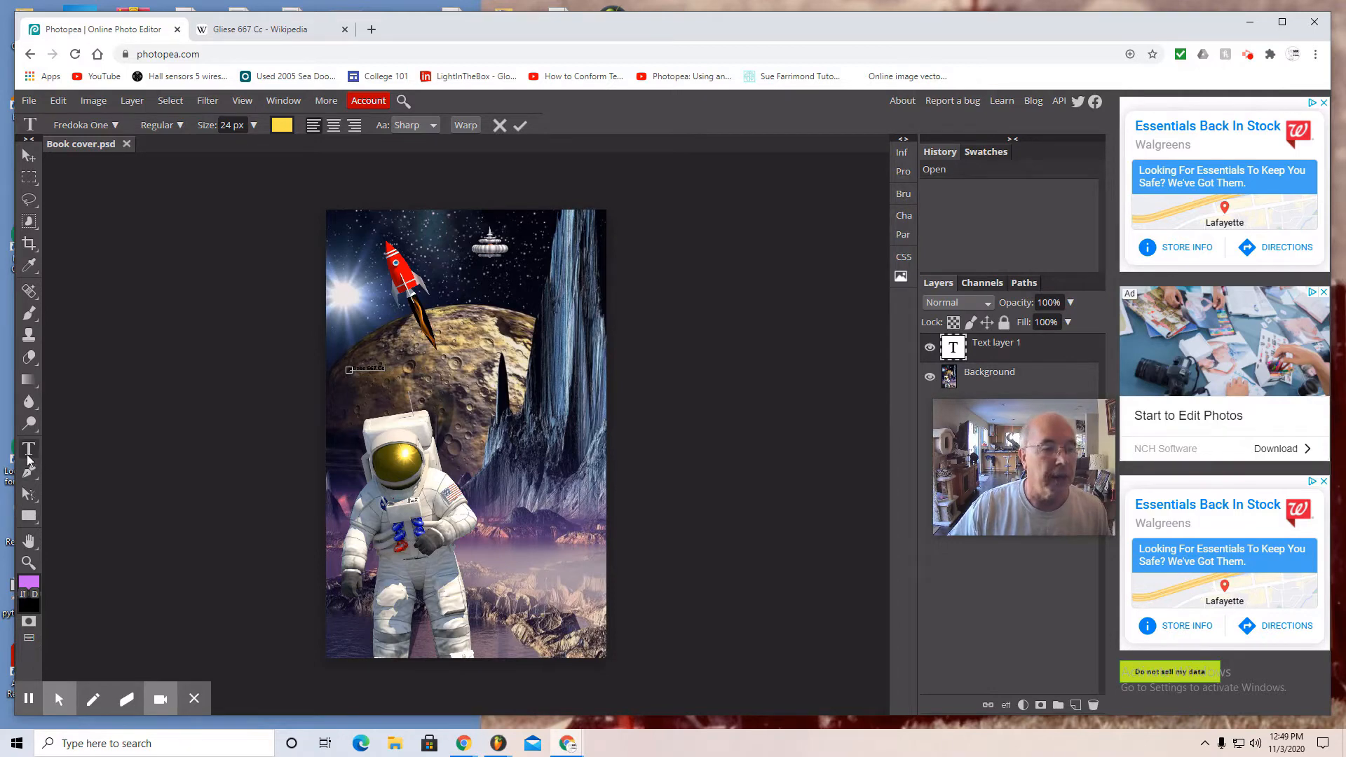
Select the Gliese 667 Cc title text and recolour it light yellow (fdff6b), sampled from the astronaut's gold visor
click(28, 456)
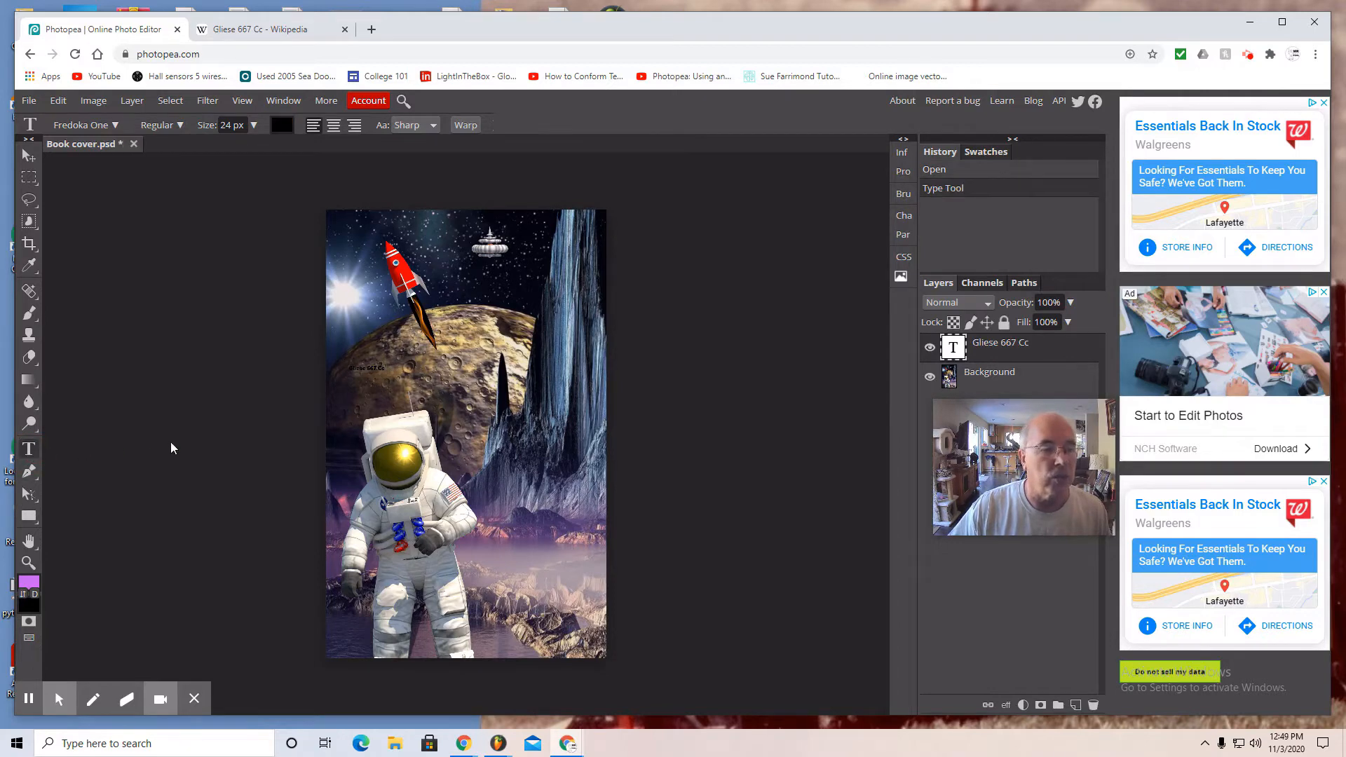
click(385, 369)
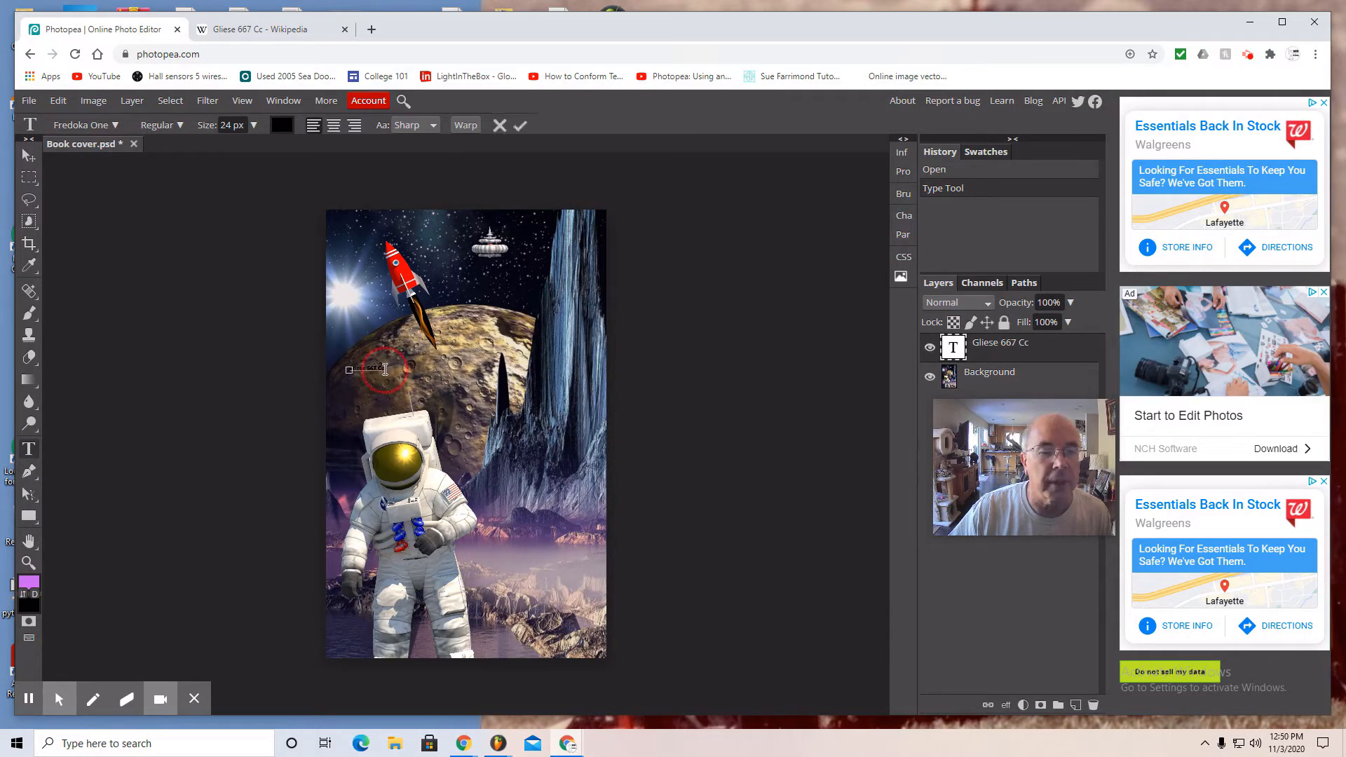
drag(375, 372, 344, 377)
click(282, 126)
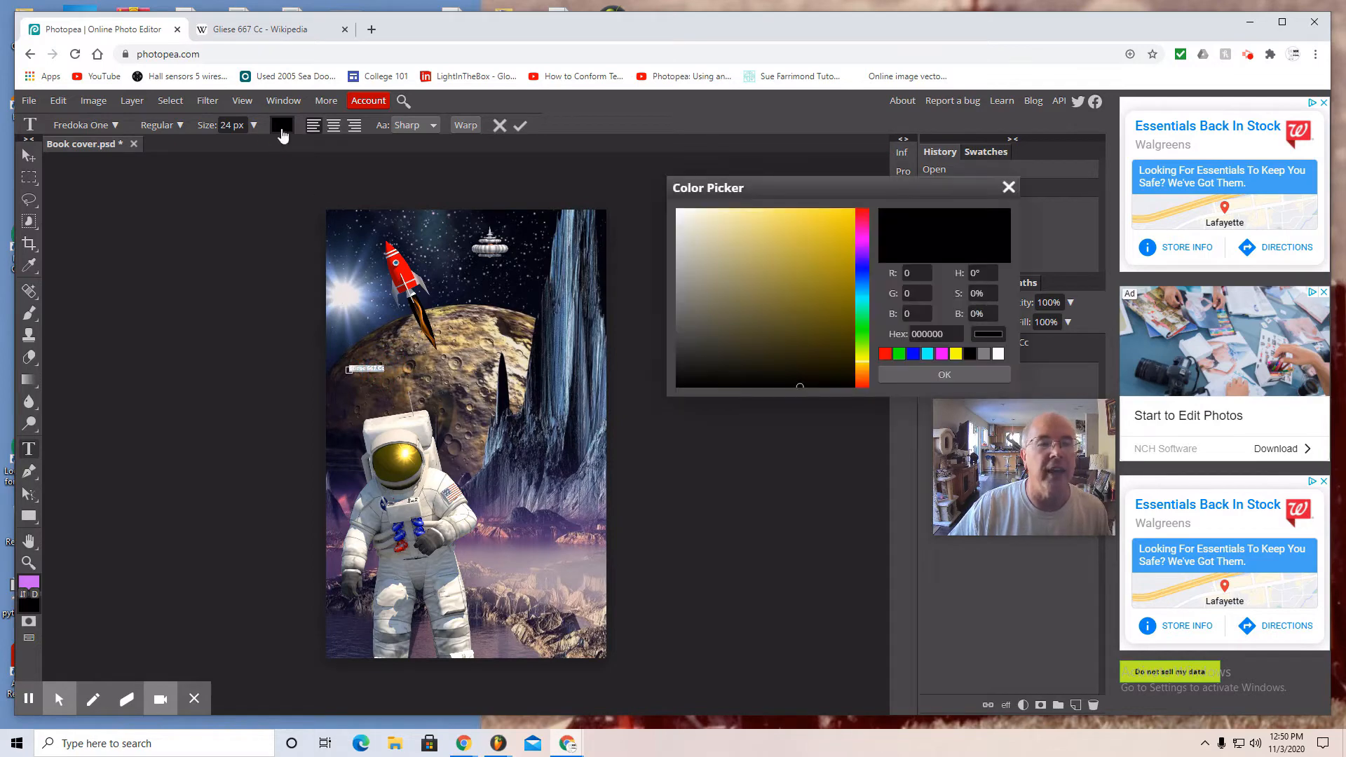
click(420, 455)
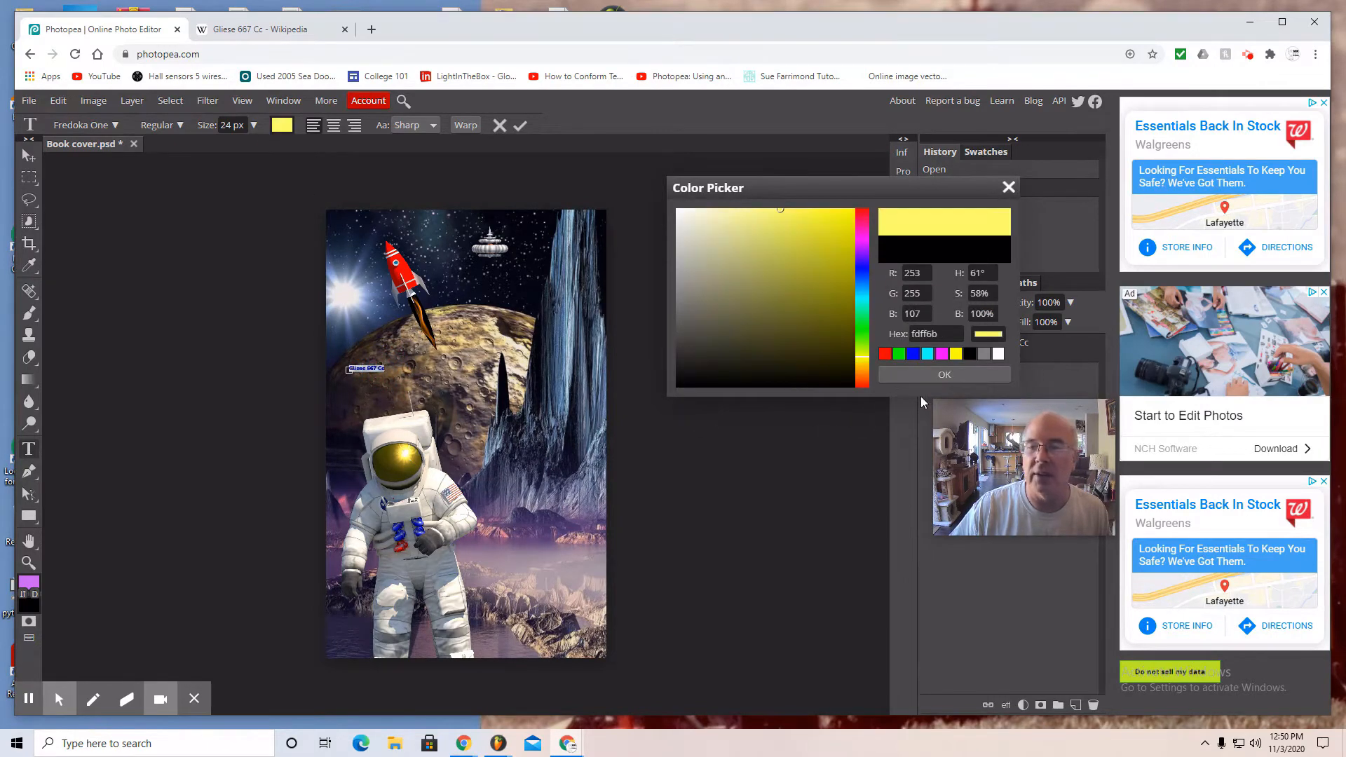
click(950, 377)
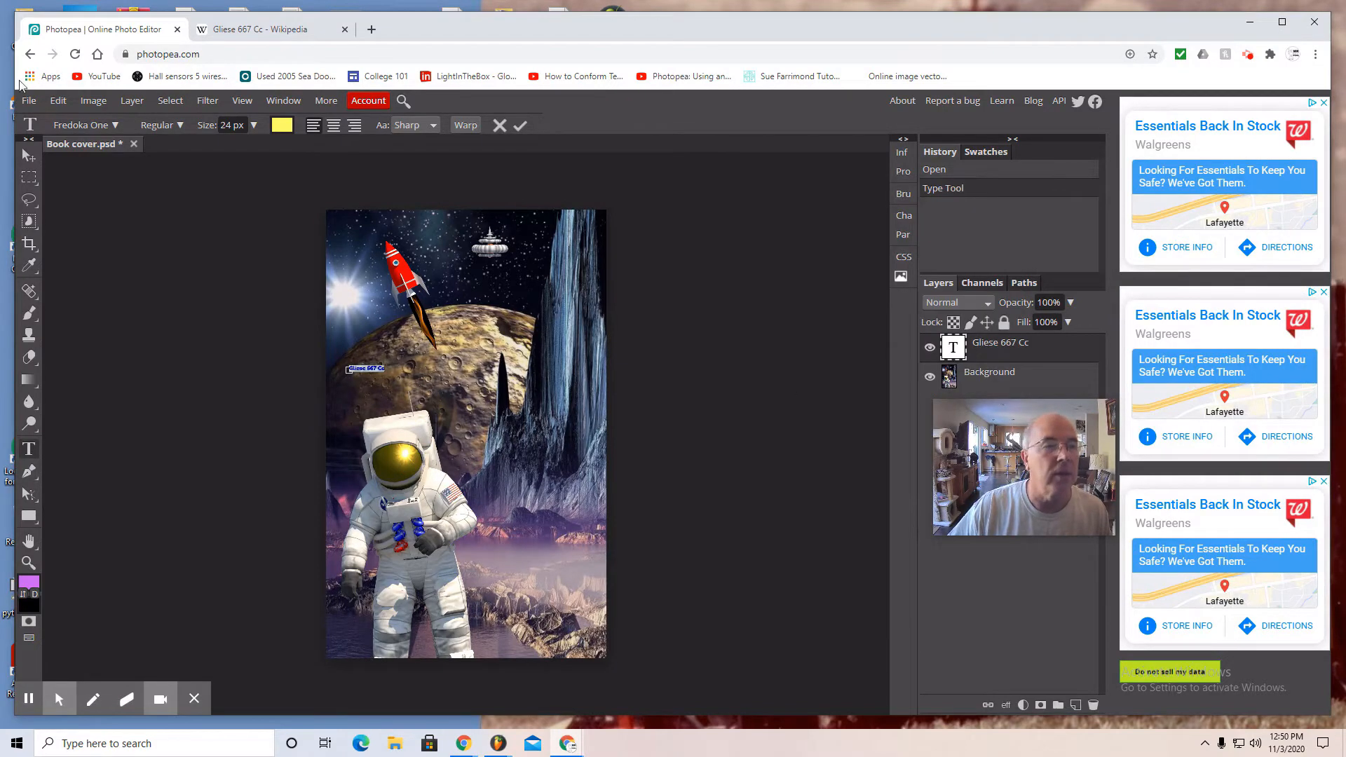
click(29, 155)
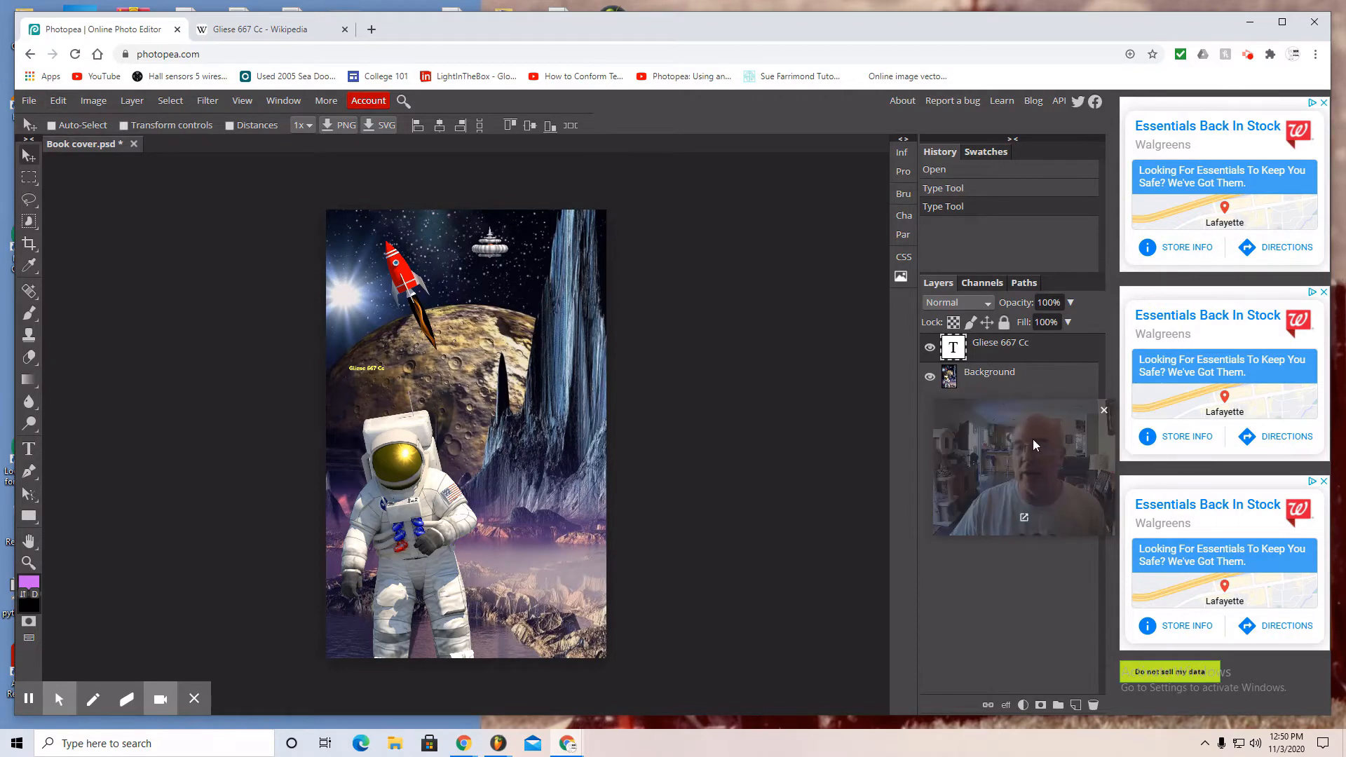
Scale the Gliese 667 Cc text layer to about four times its width and stretch it taller across the planet
drag(1031, 434, 1010, 550)
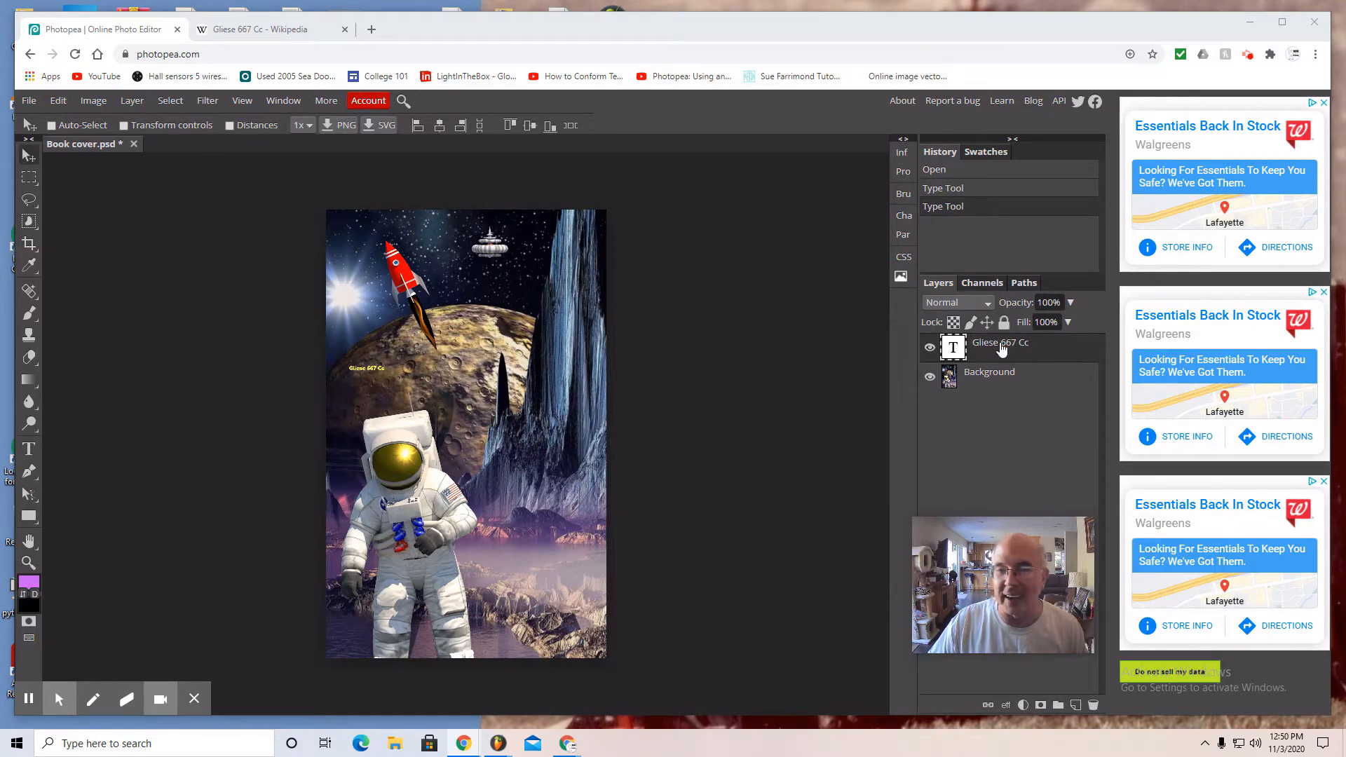
click(999, 390)
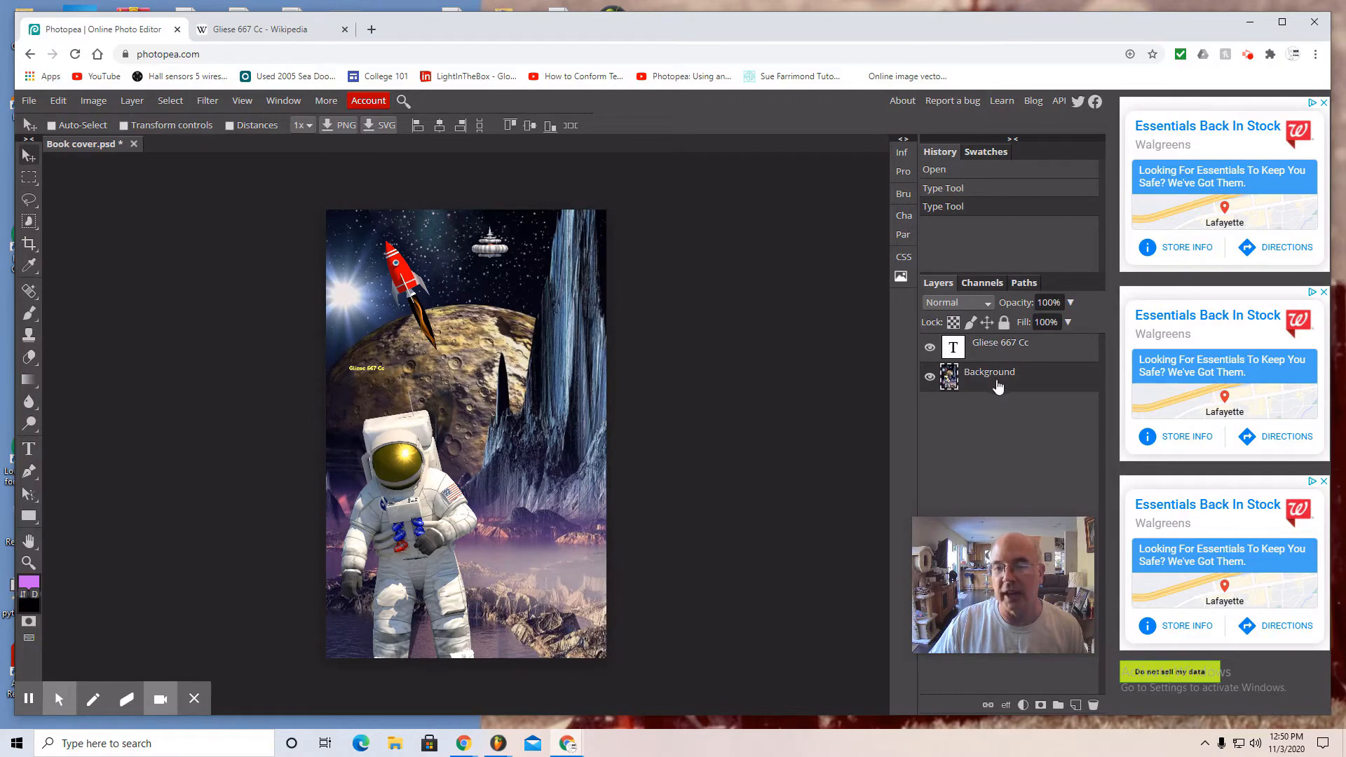
click(999, 358)
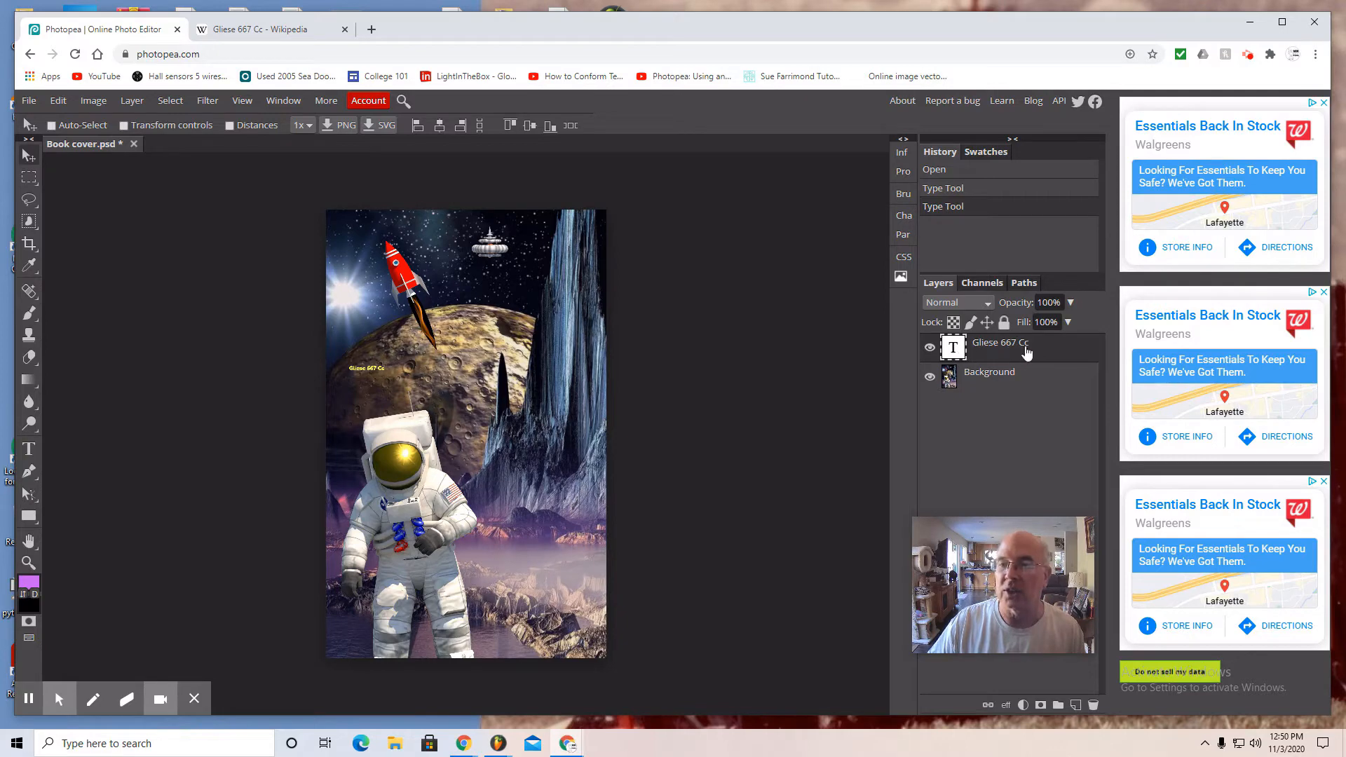
click(58, 101)
mouse_move(103, 447)
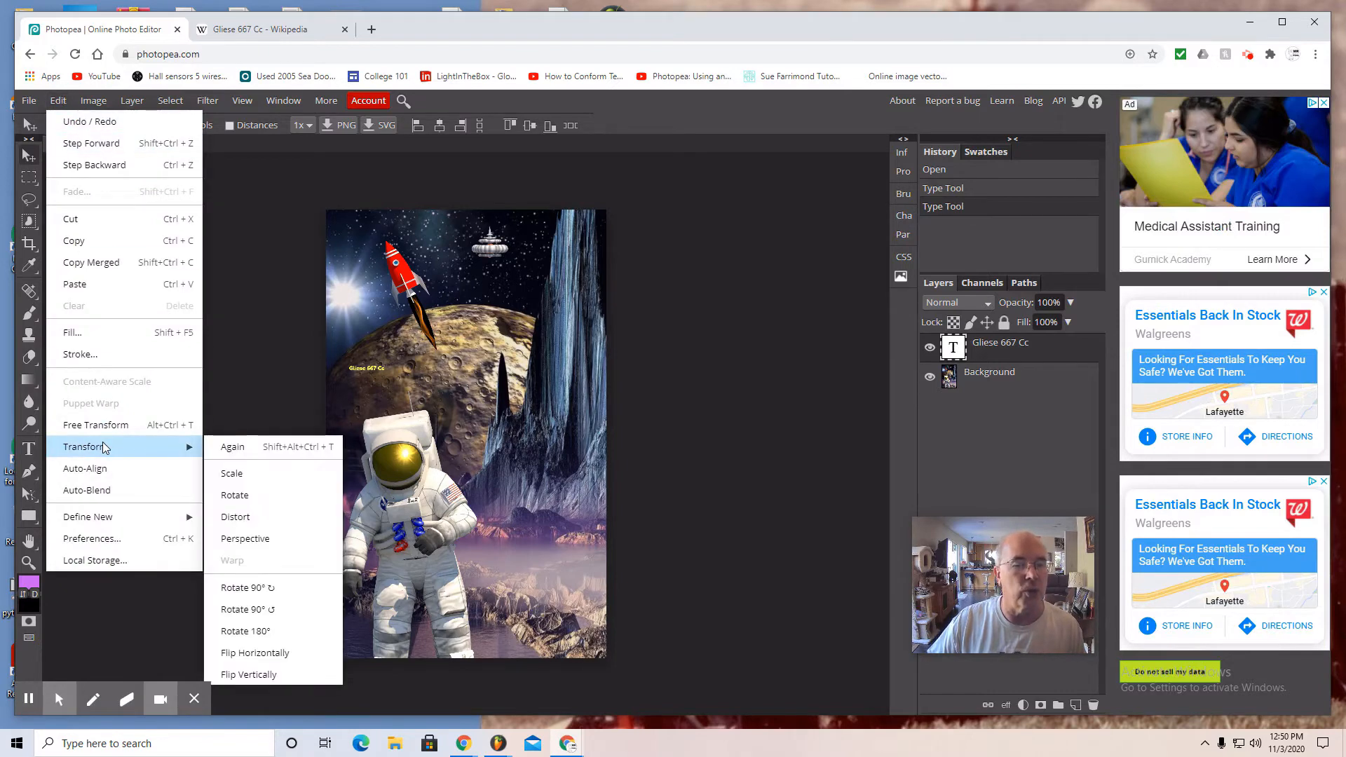
click(235, 473)
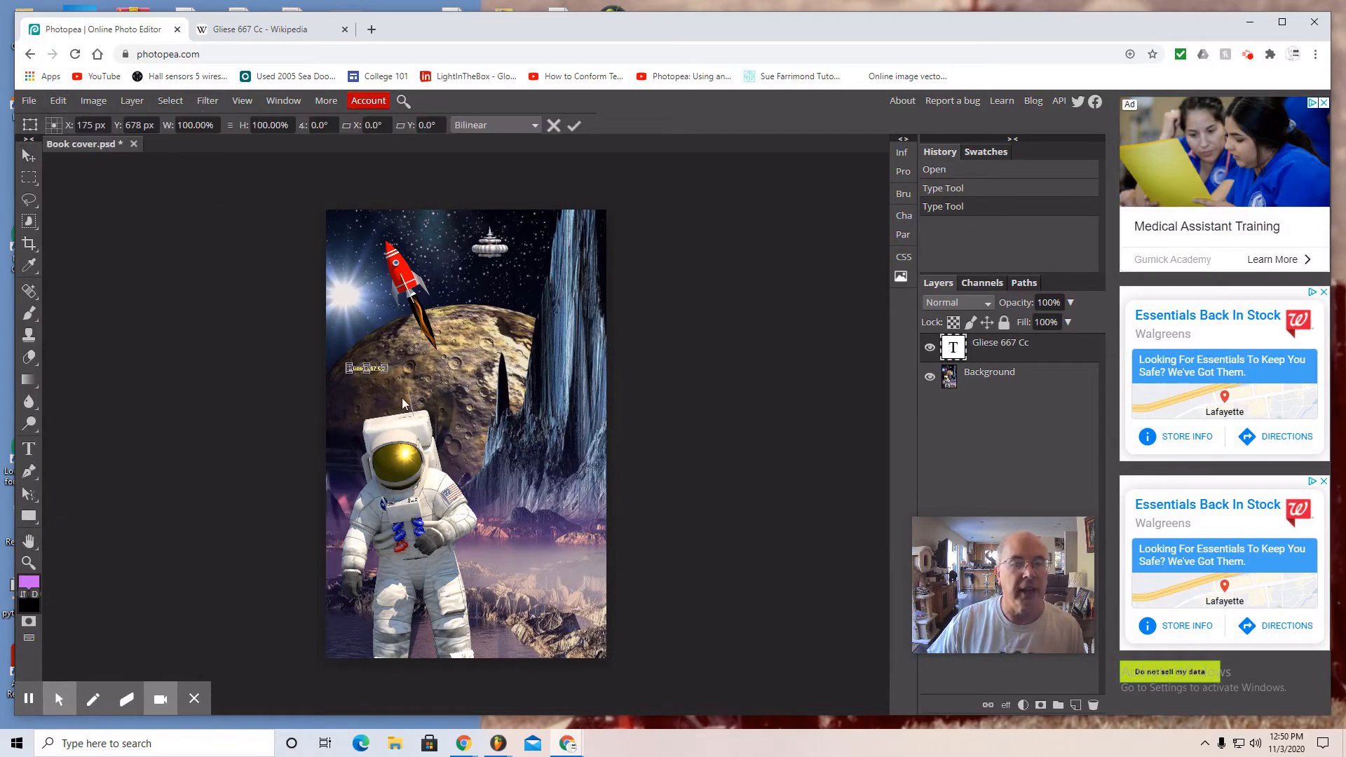
drag(384, 381, 483, 383)
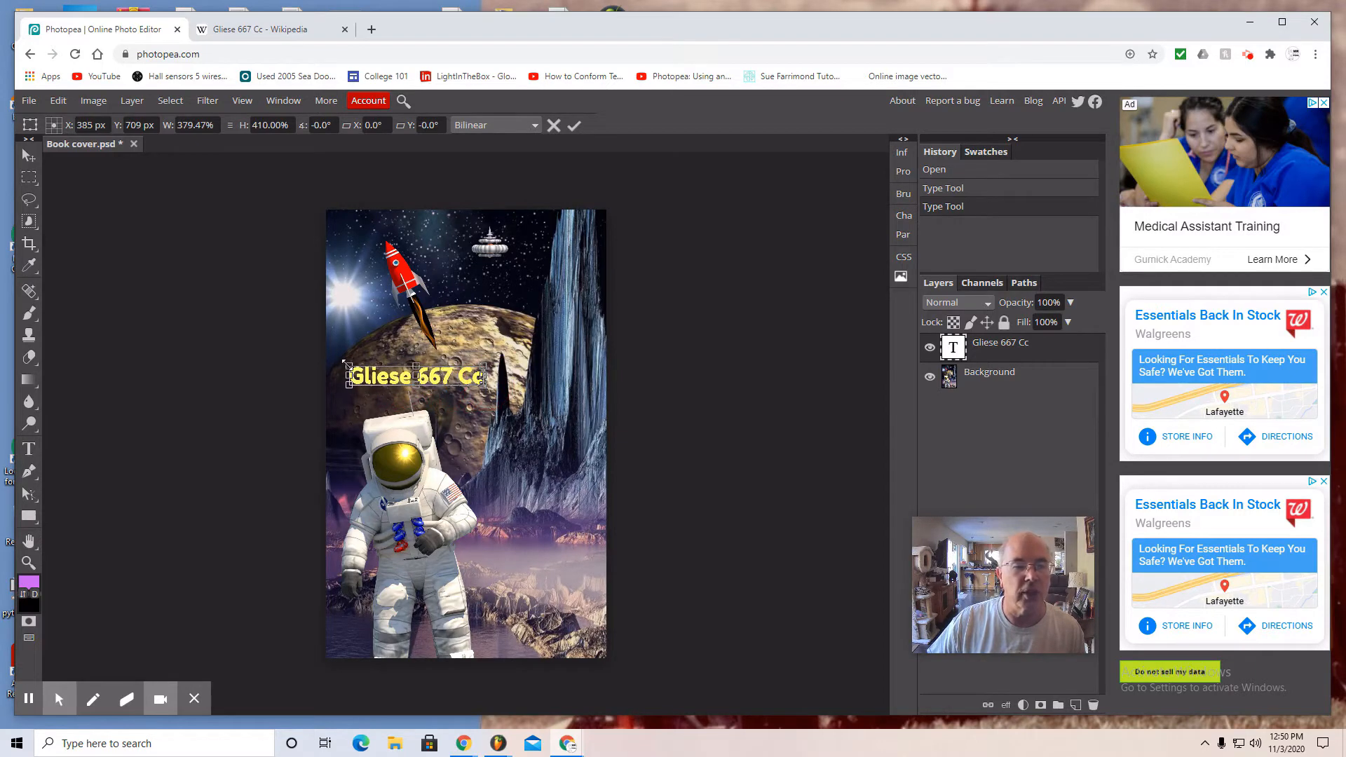
drag(346, 363, 341, 337)
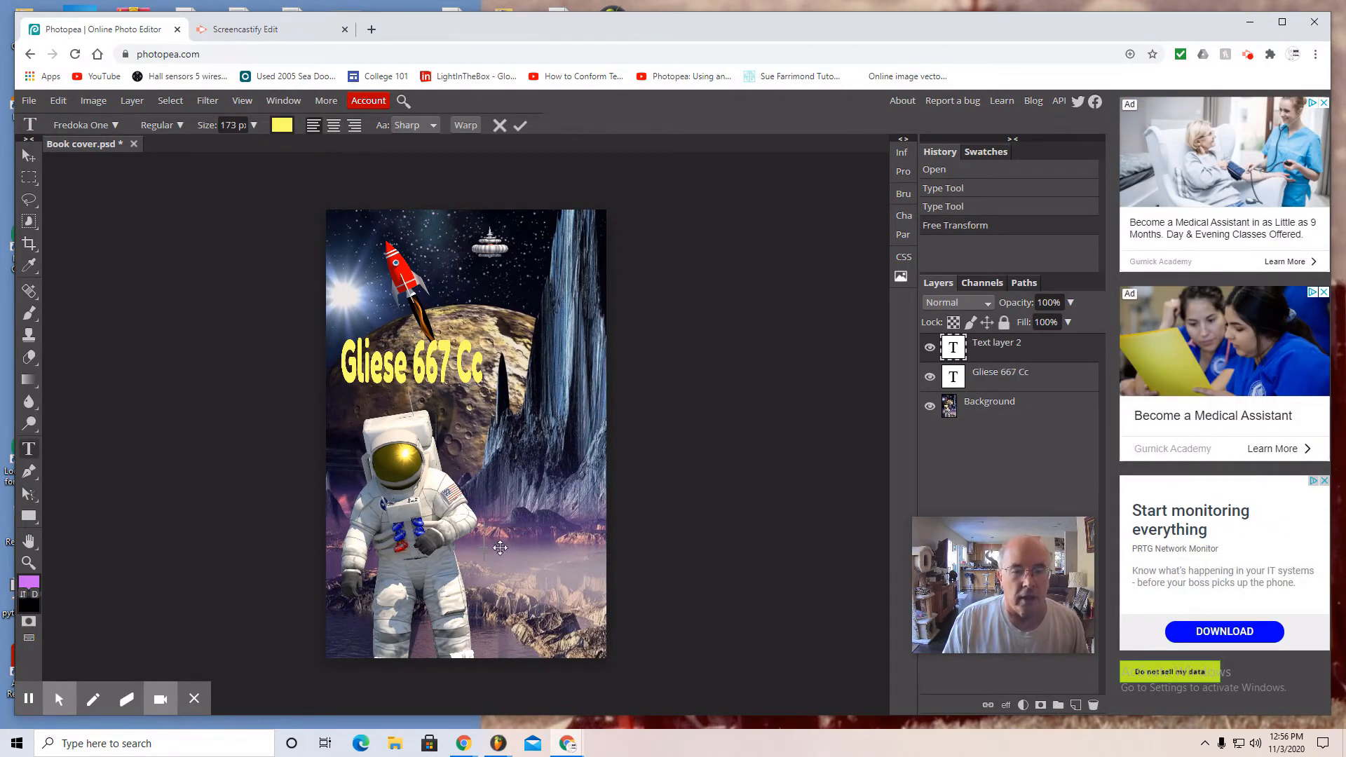
Add a text layer beside the astronaut reading The / Colonies of / a Super Earth on three lines
click(29, 155)
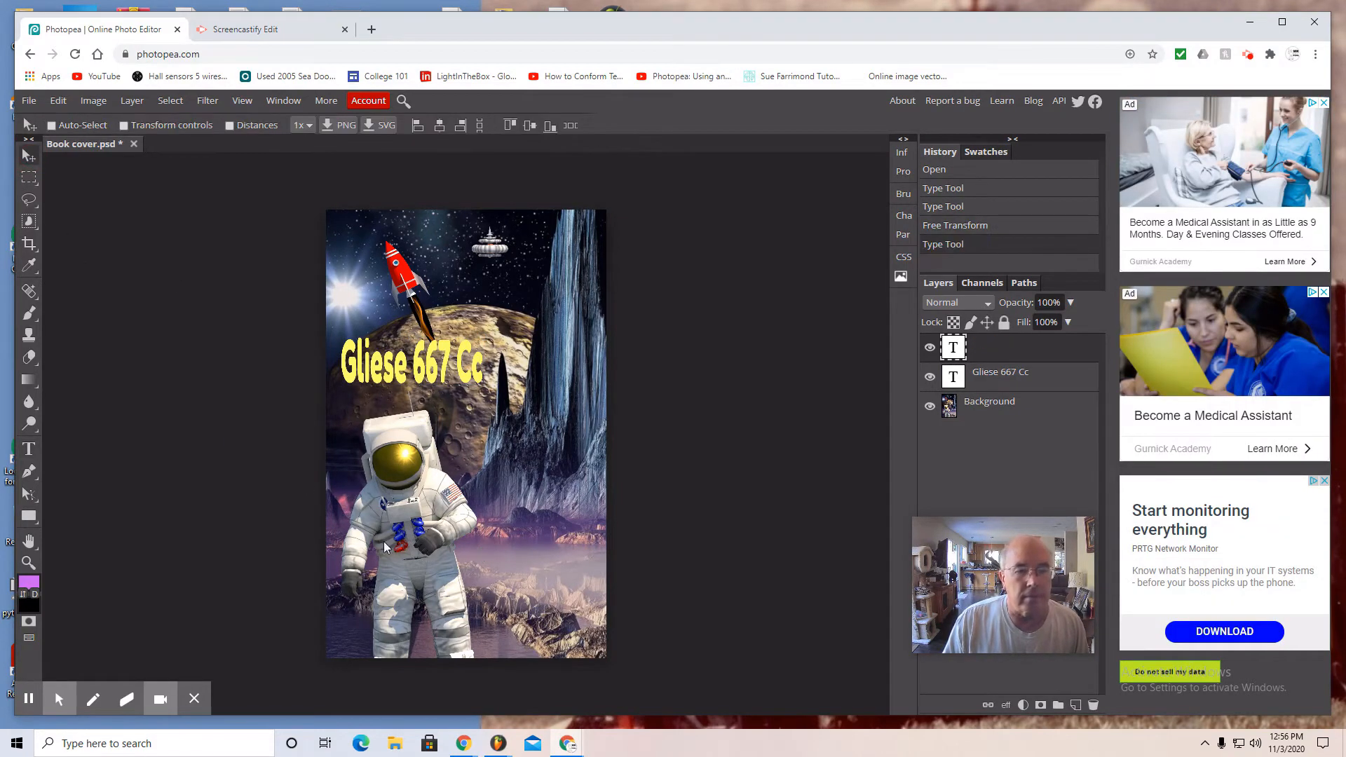
click(29, 449)
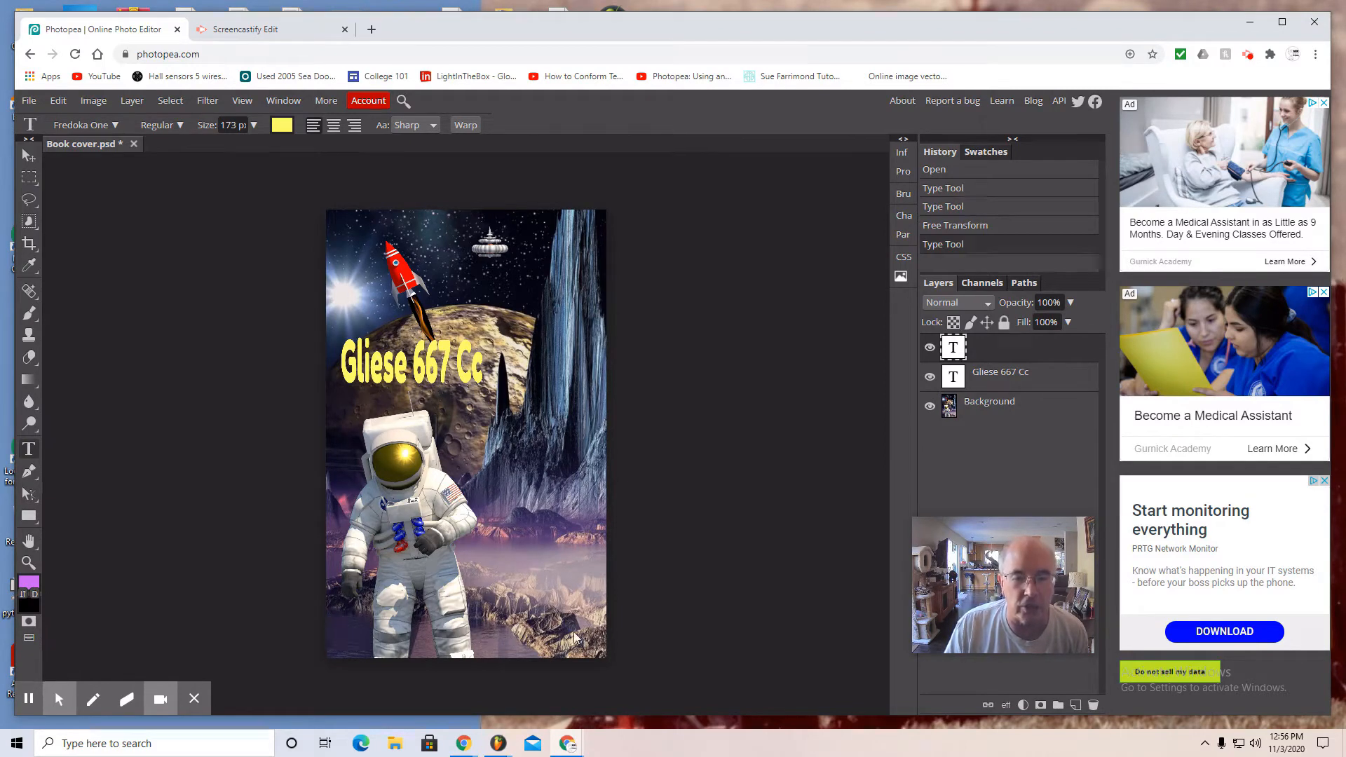
click(489, 537)
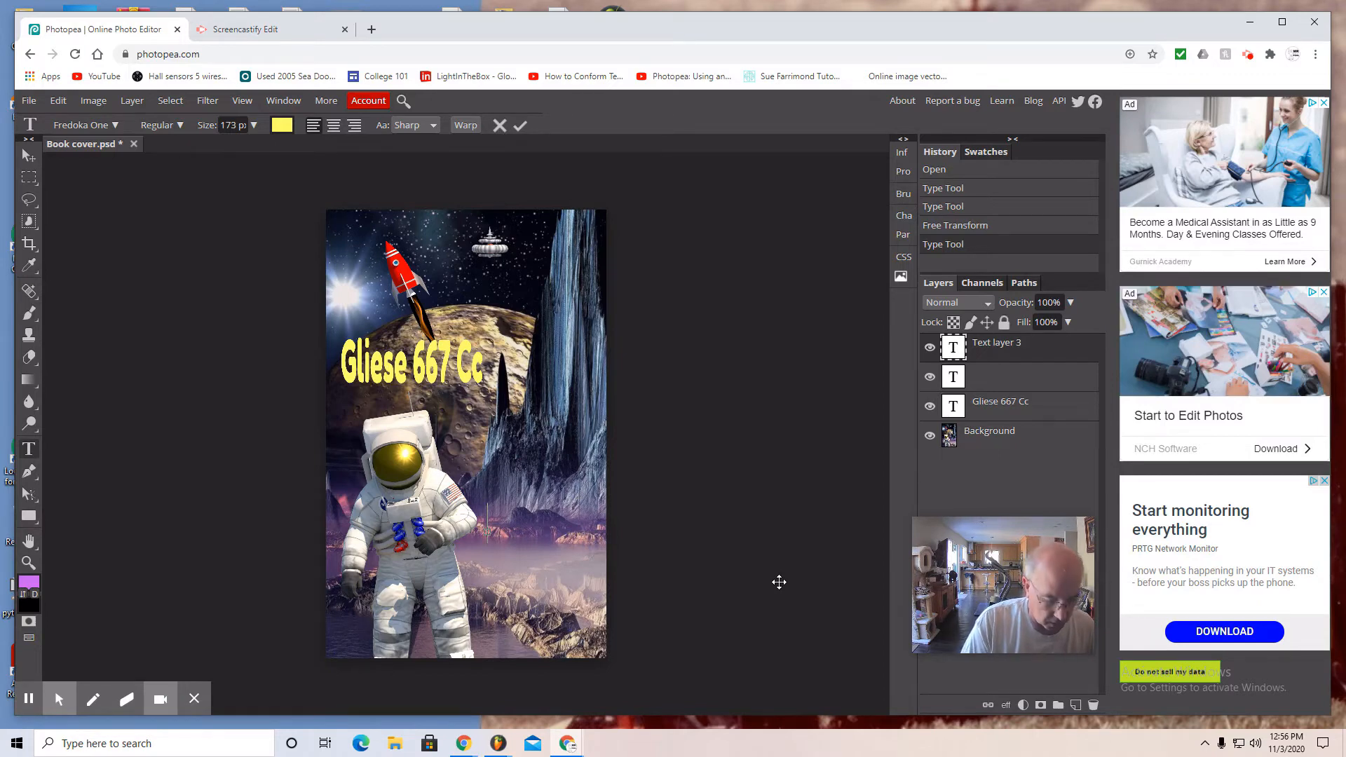
text(The)
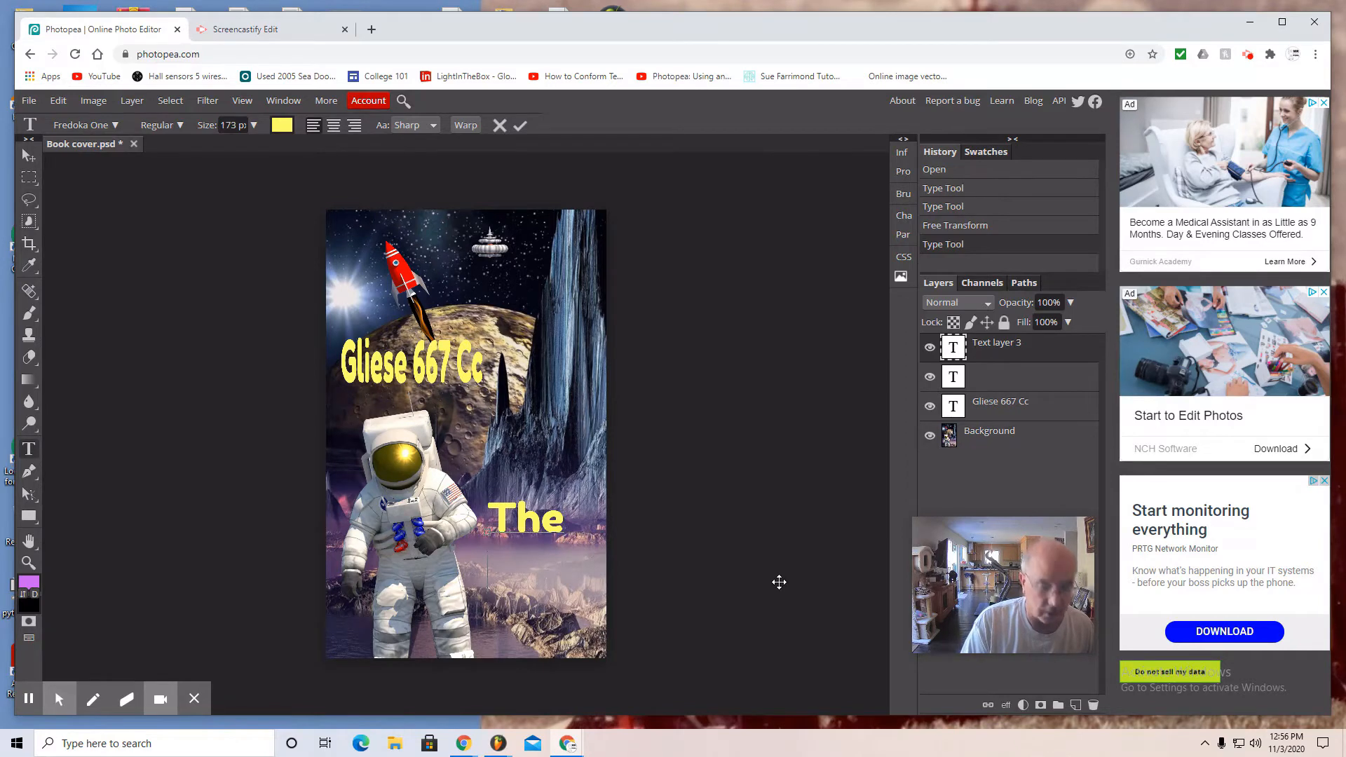
text(Colon)
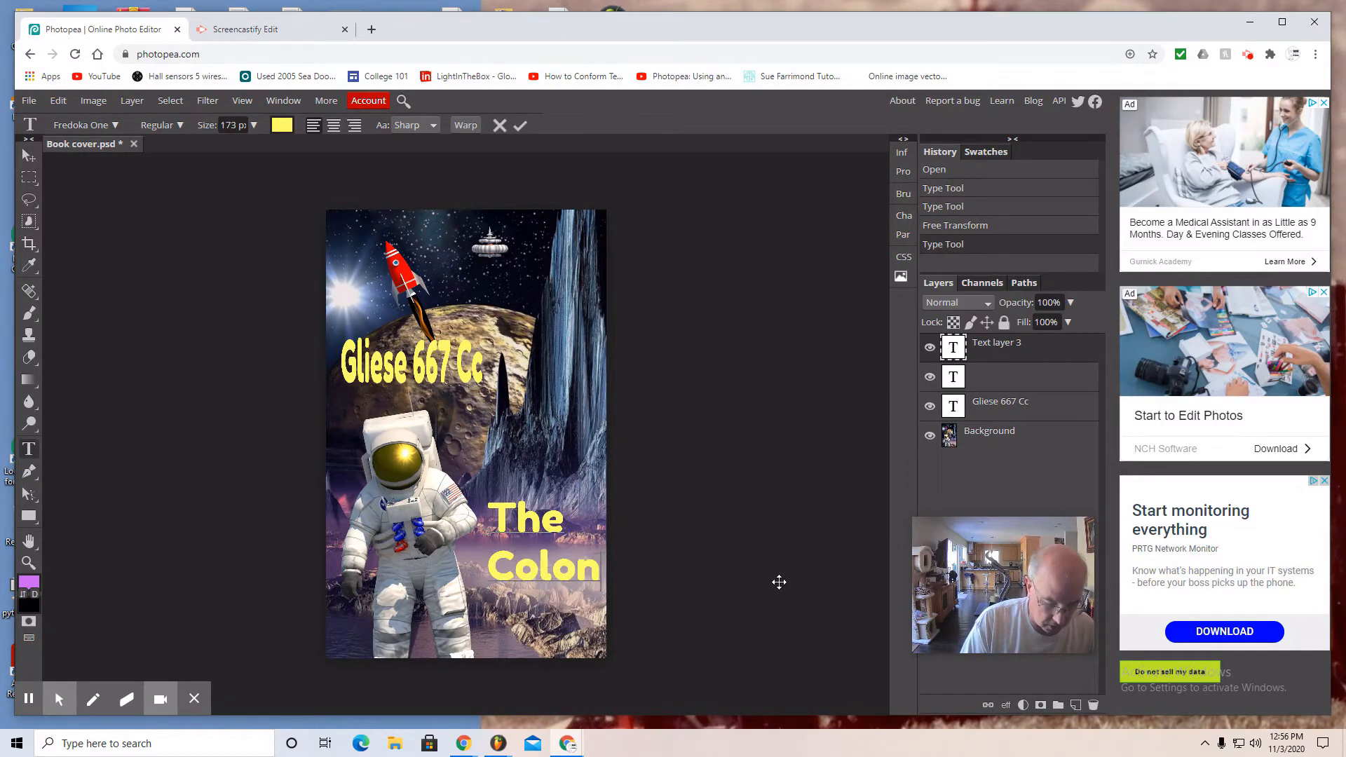
text(i)
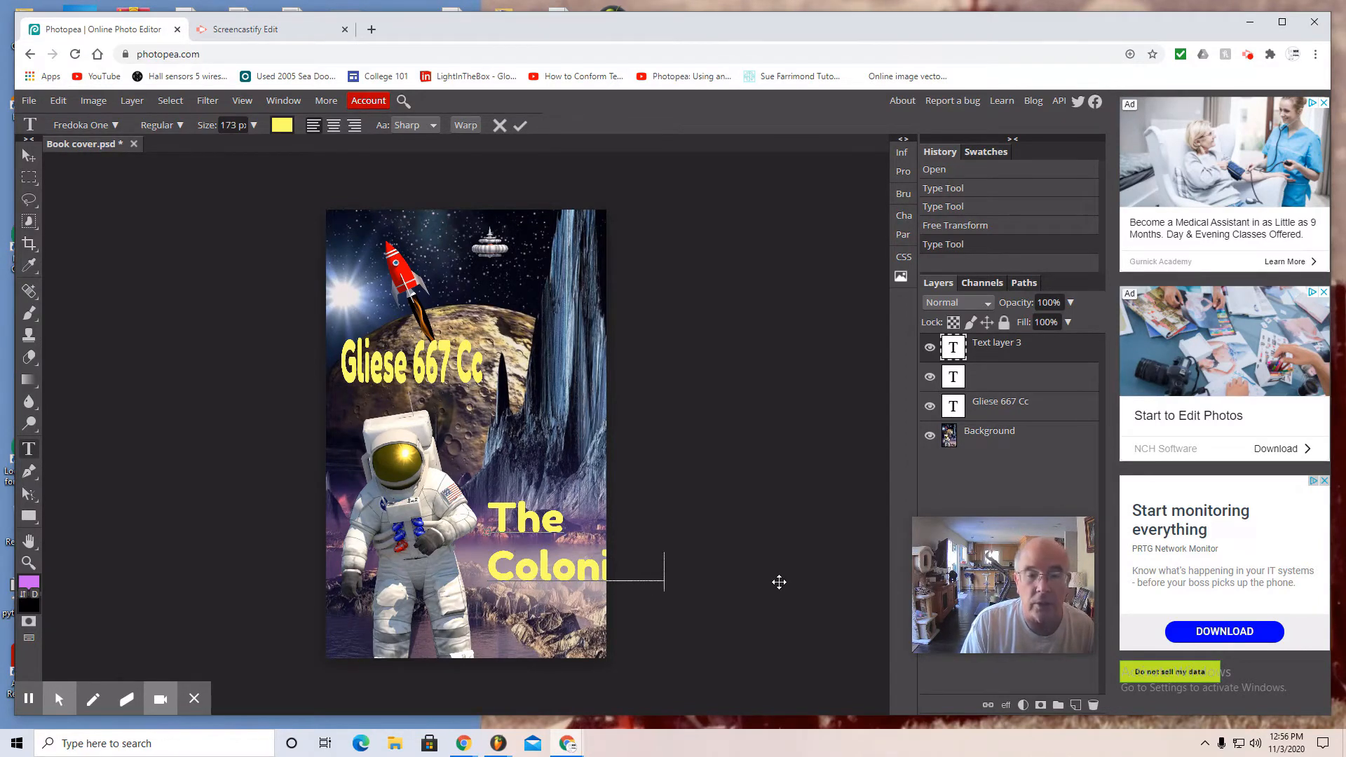
text(es of)
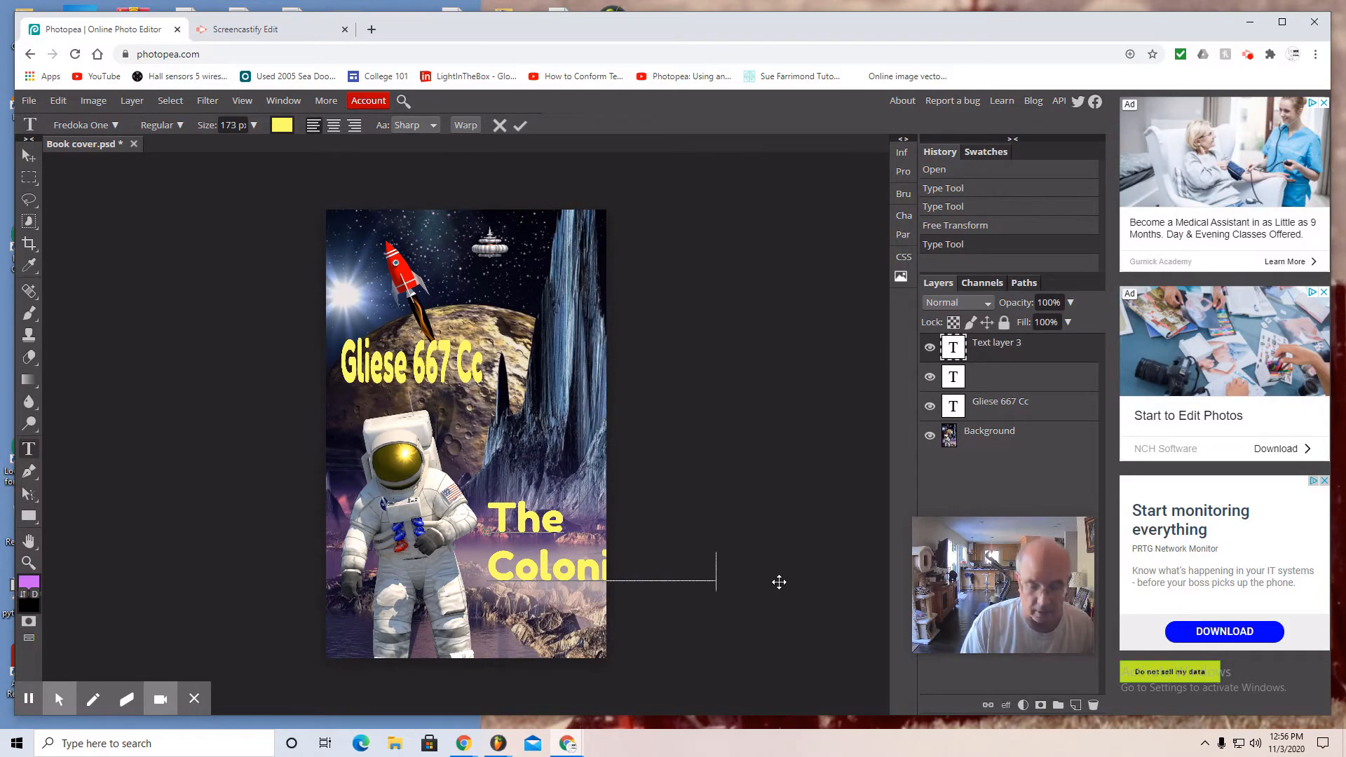
key(Return)
text(a)
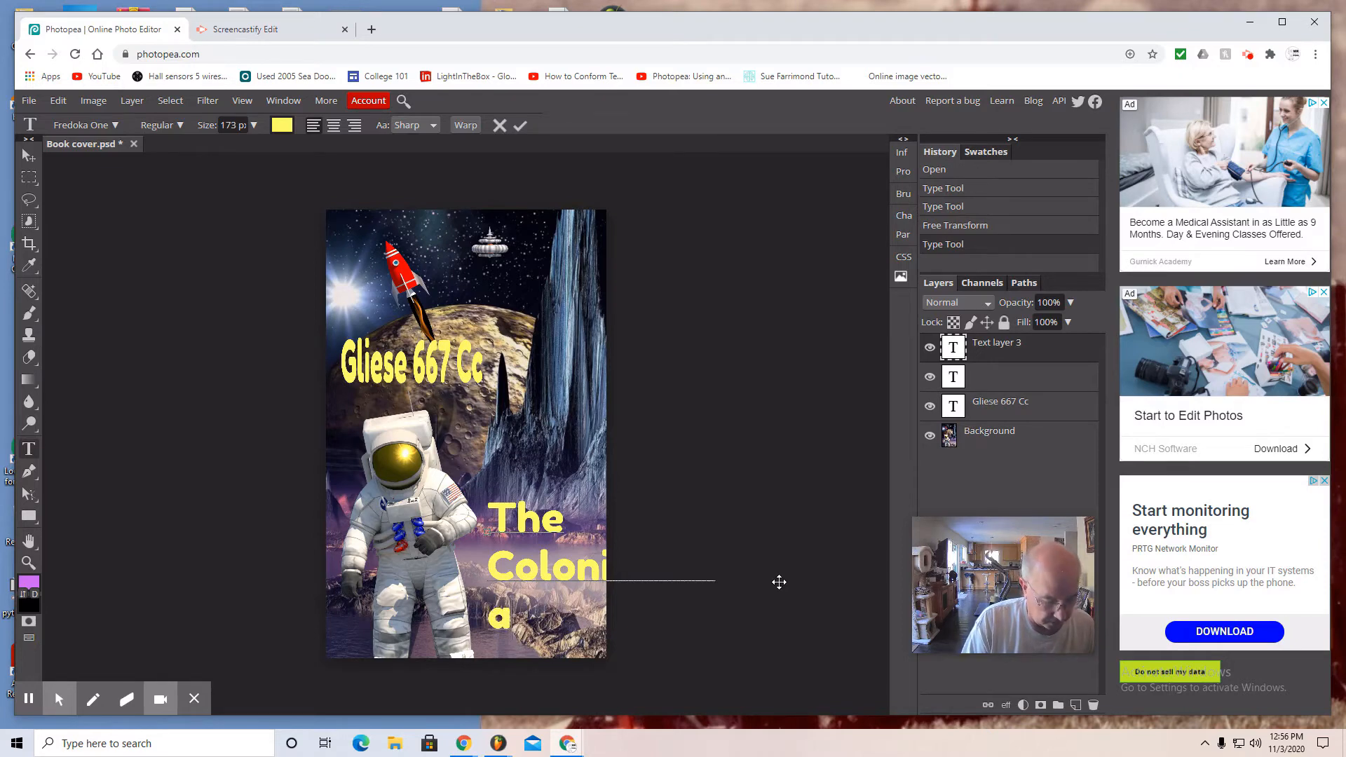
text( Sup)
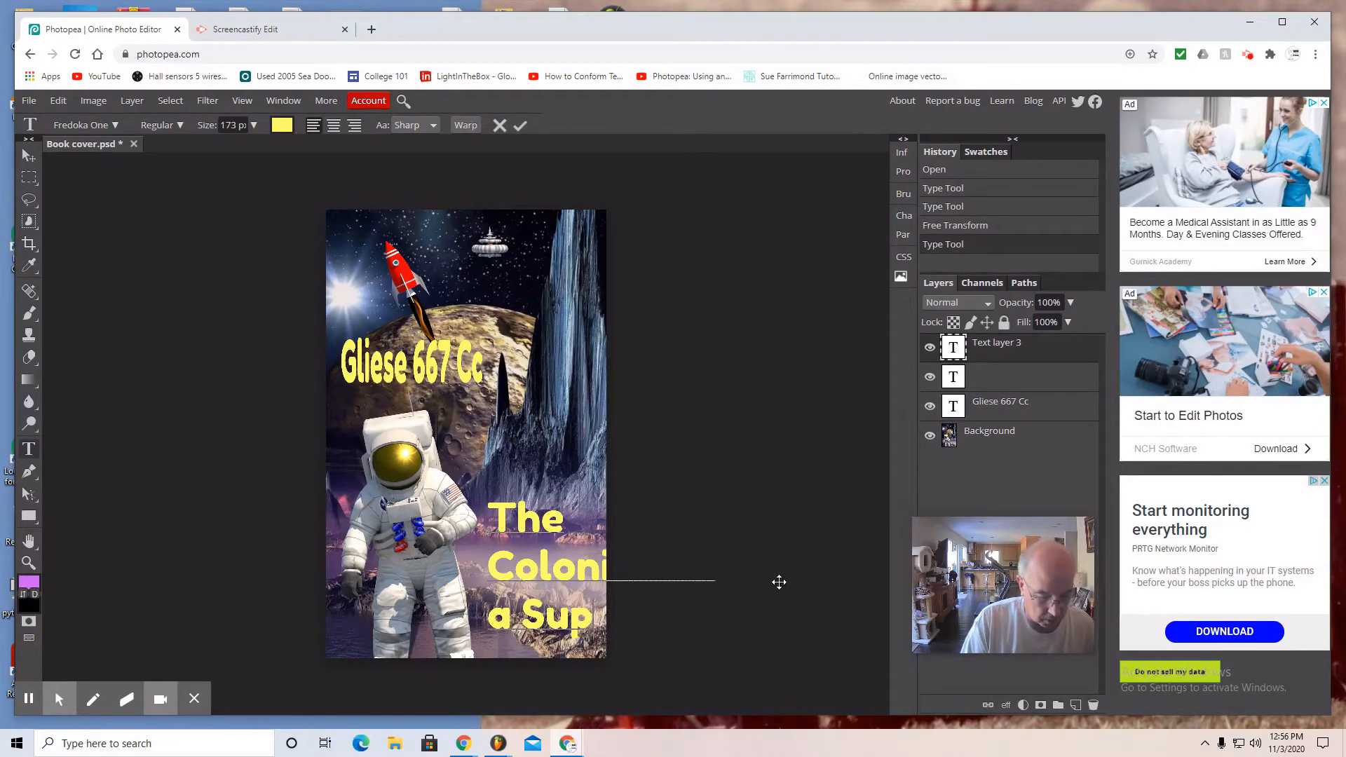
text(er Earth)
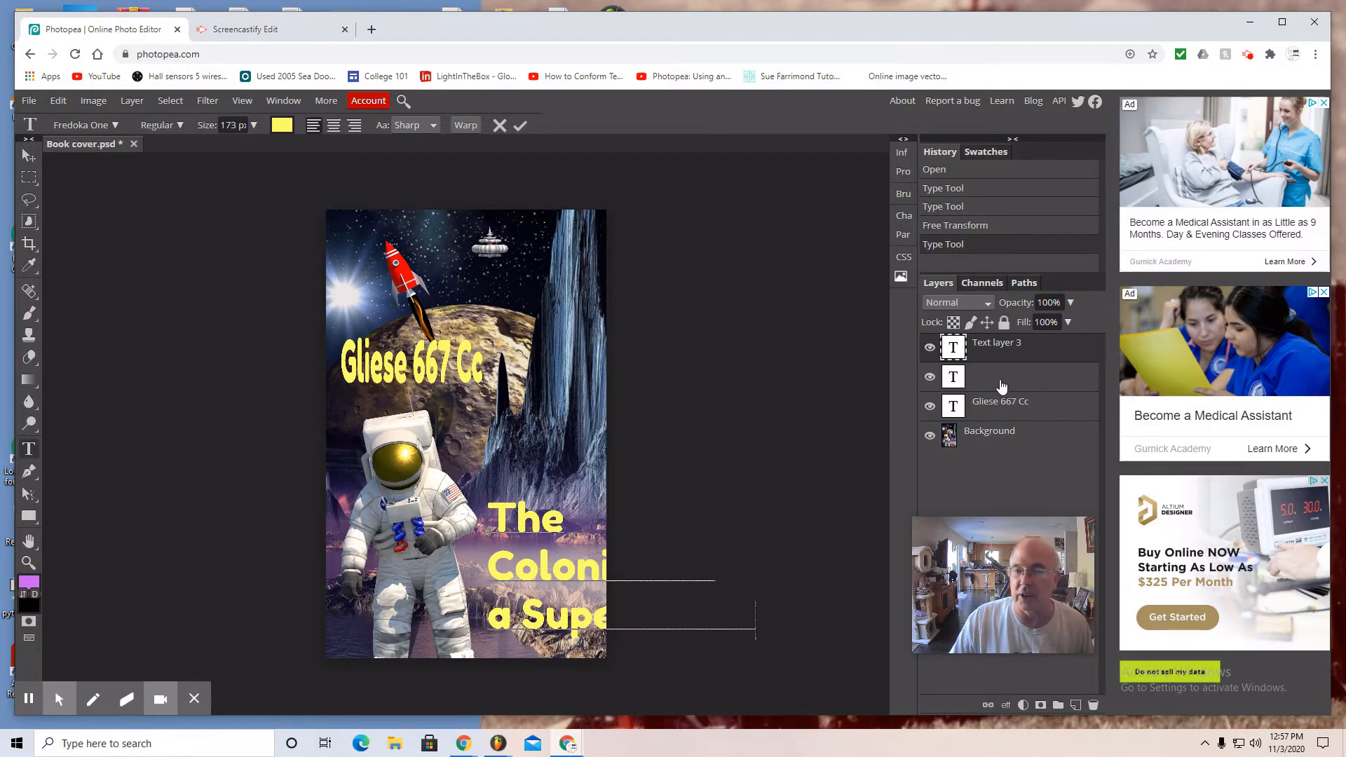
Delete the empty text layer between the subtitle and title layers
right_click(1004, 385)
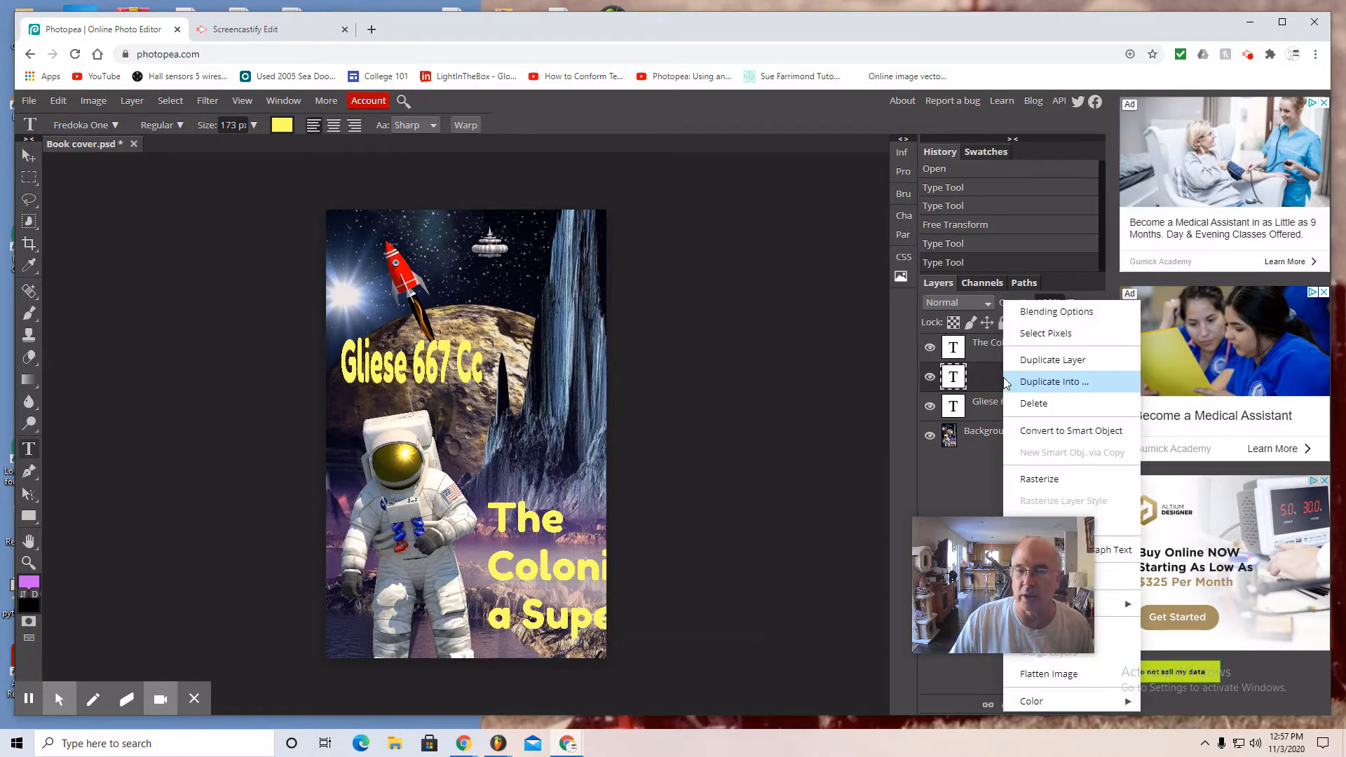
click(1008, 404)
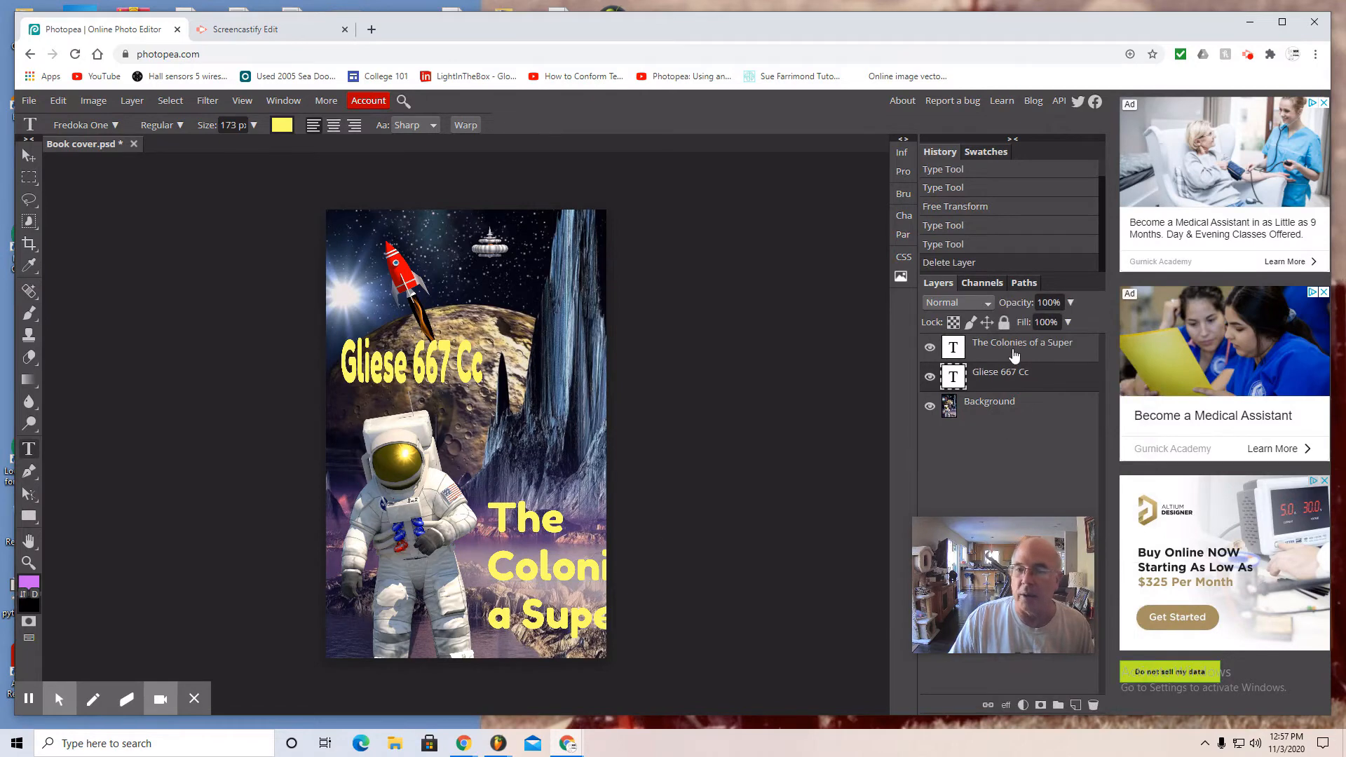
Scale the subtitle layer to about 42% width and 107% height so it fits on the cover beside the astronaut
click(996, 351)
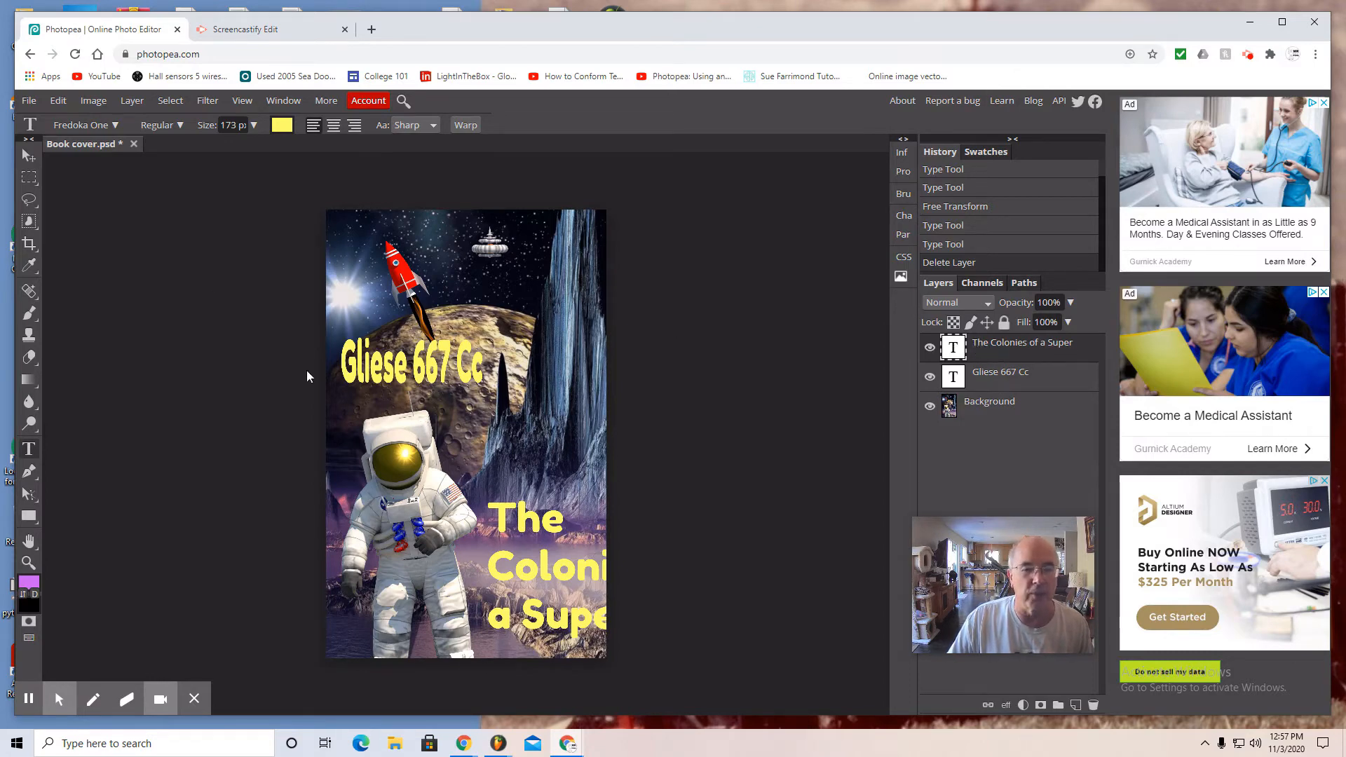
click(59, 103)
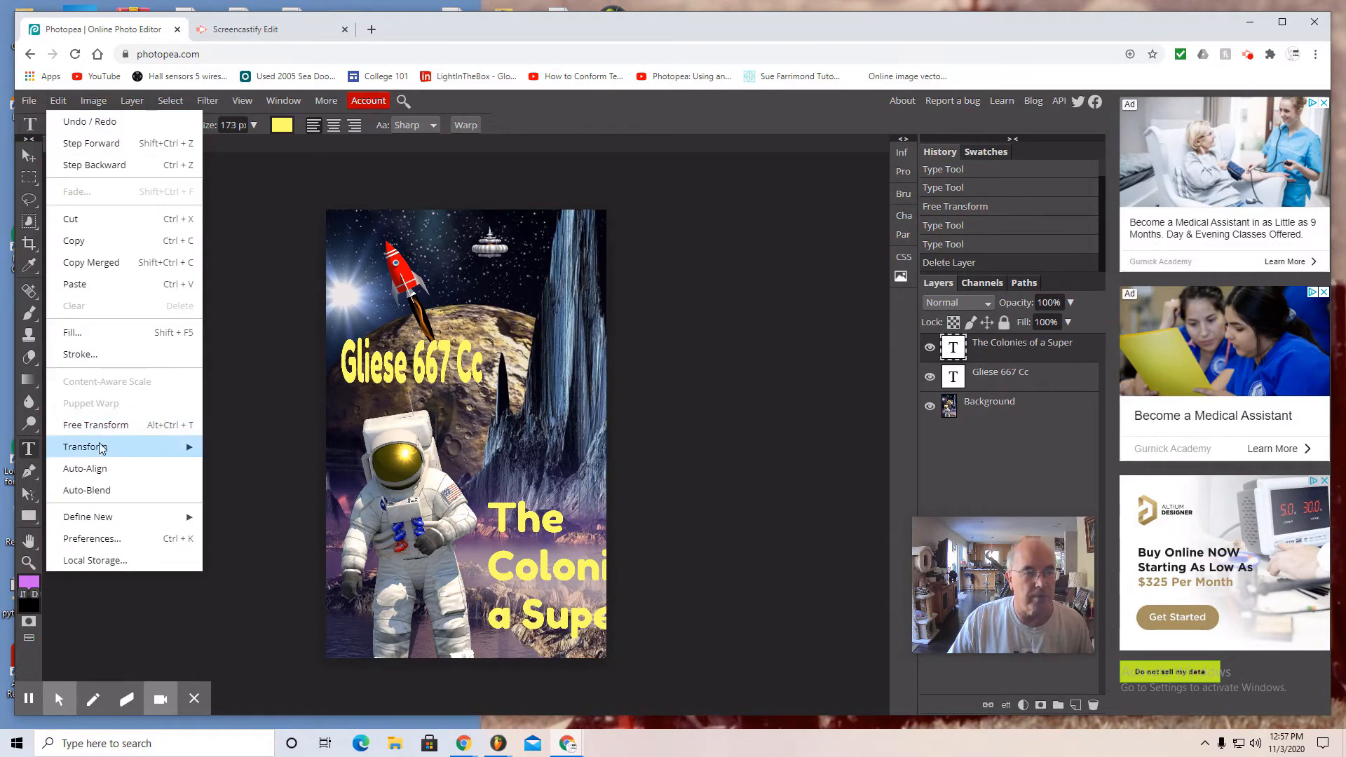
mouse_move(105, 447)
click(232, 481)
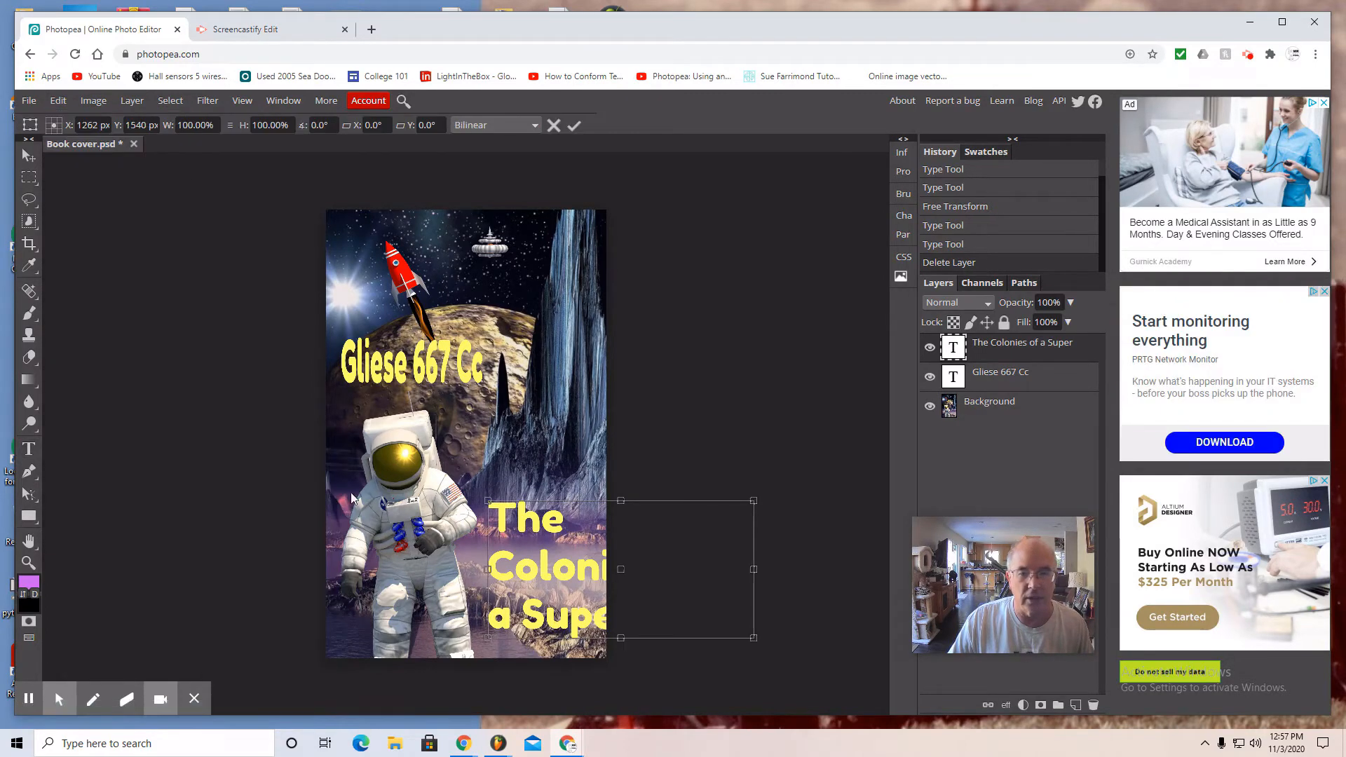
drag(756, 639, 594, 647)
drag(486, 573, 485, 573)
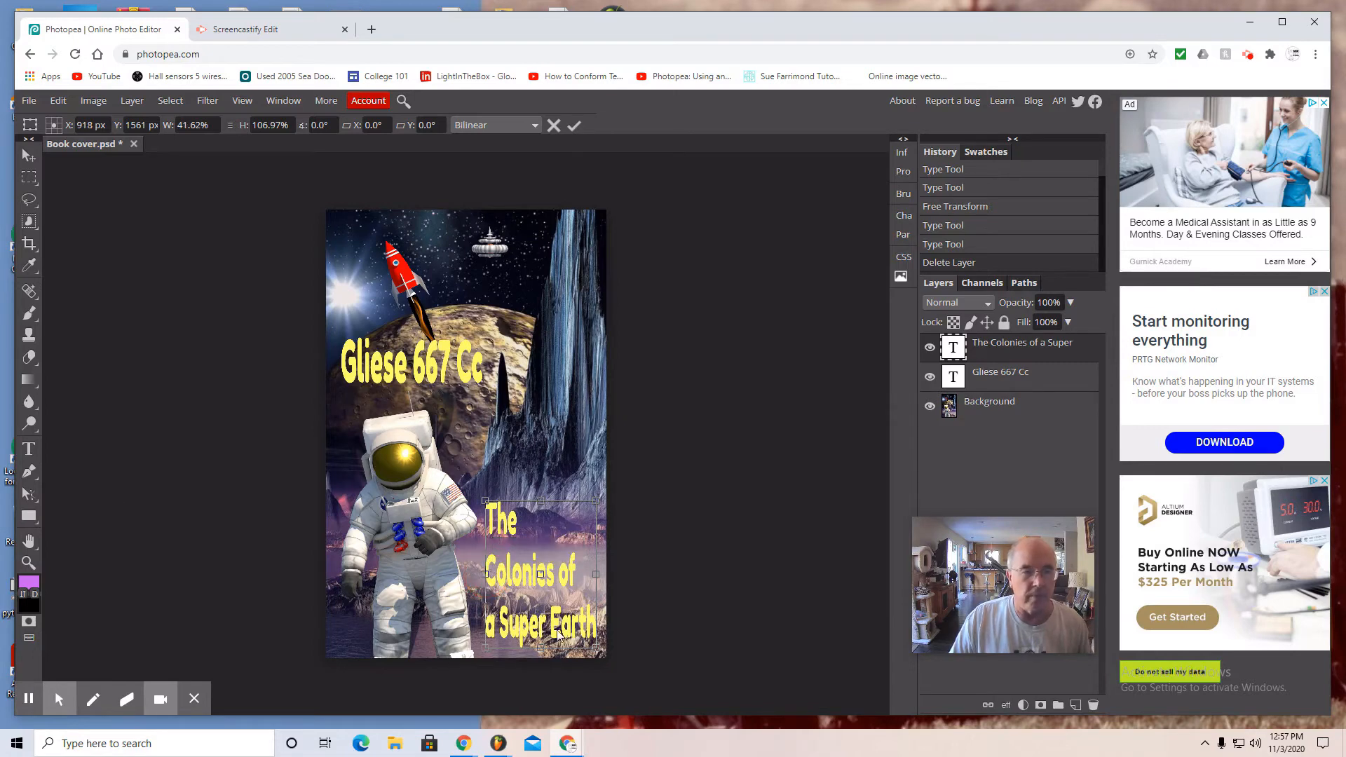
Centre-align all three subtitle lines and move the text block over the purple landscape, clear of the astronaut
click(29, 451)
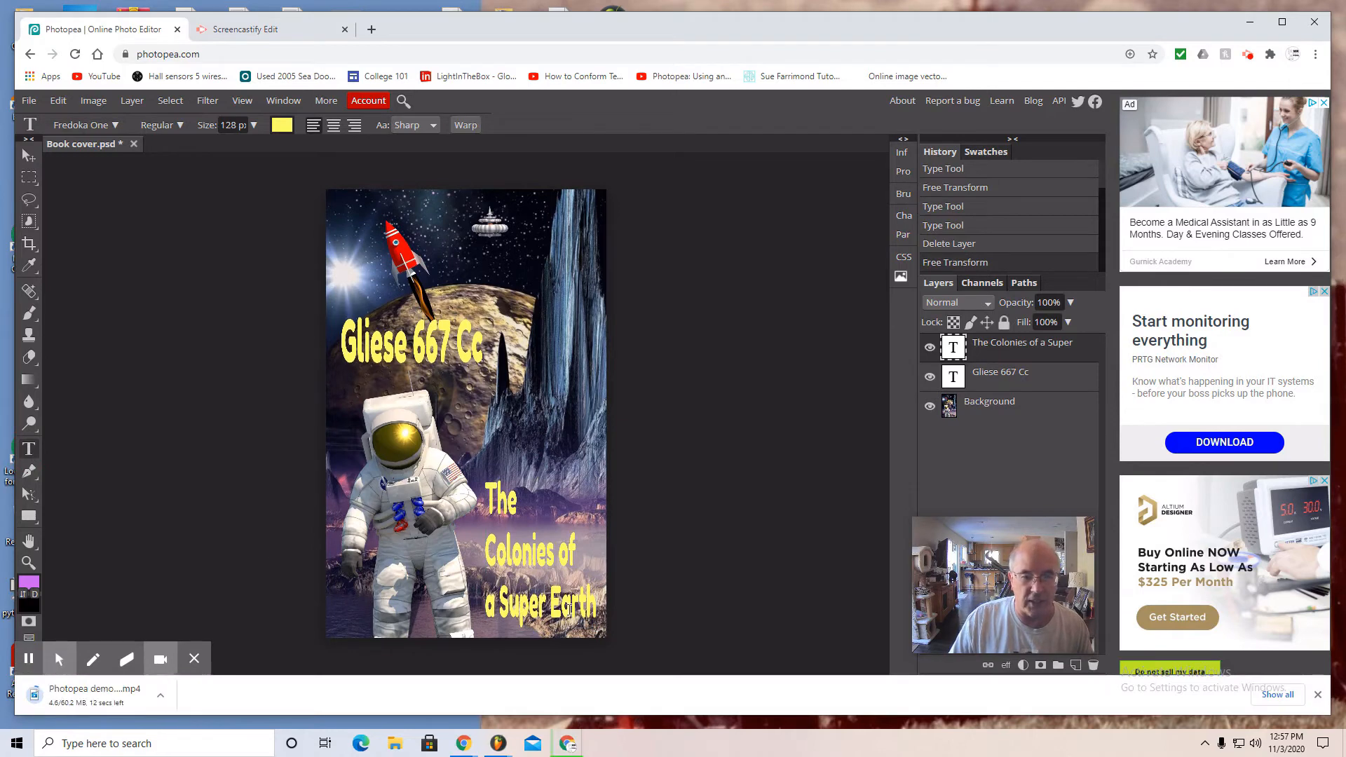
drag(595, 610, 485, 494)
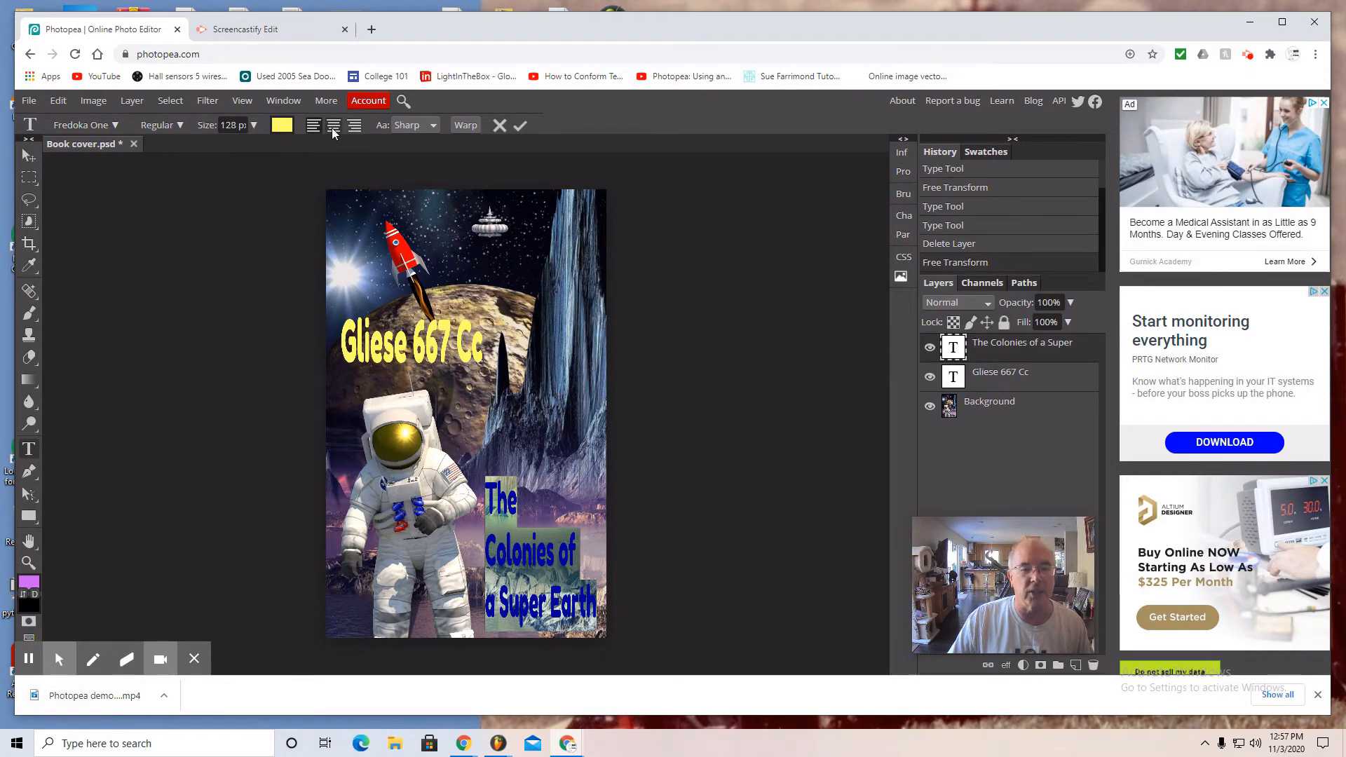
click(333, 127)
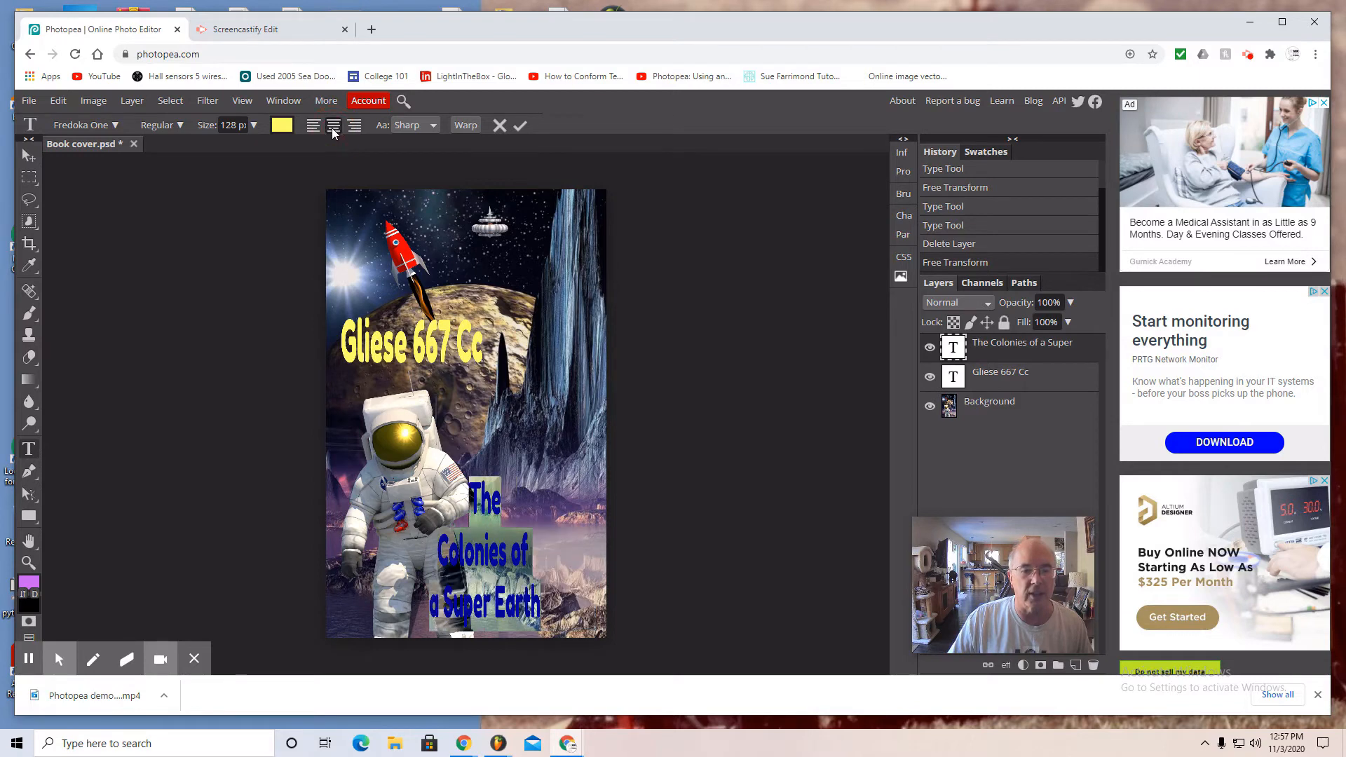
click(26, 157)
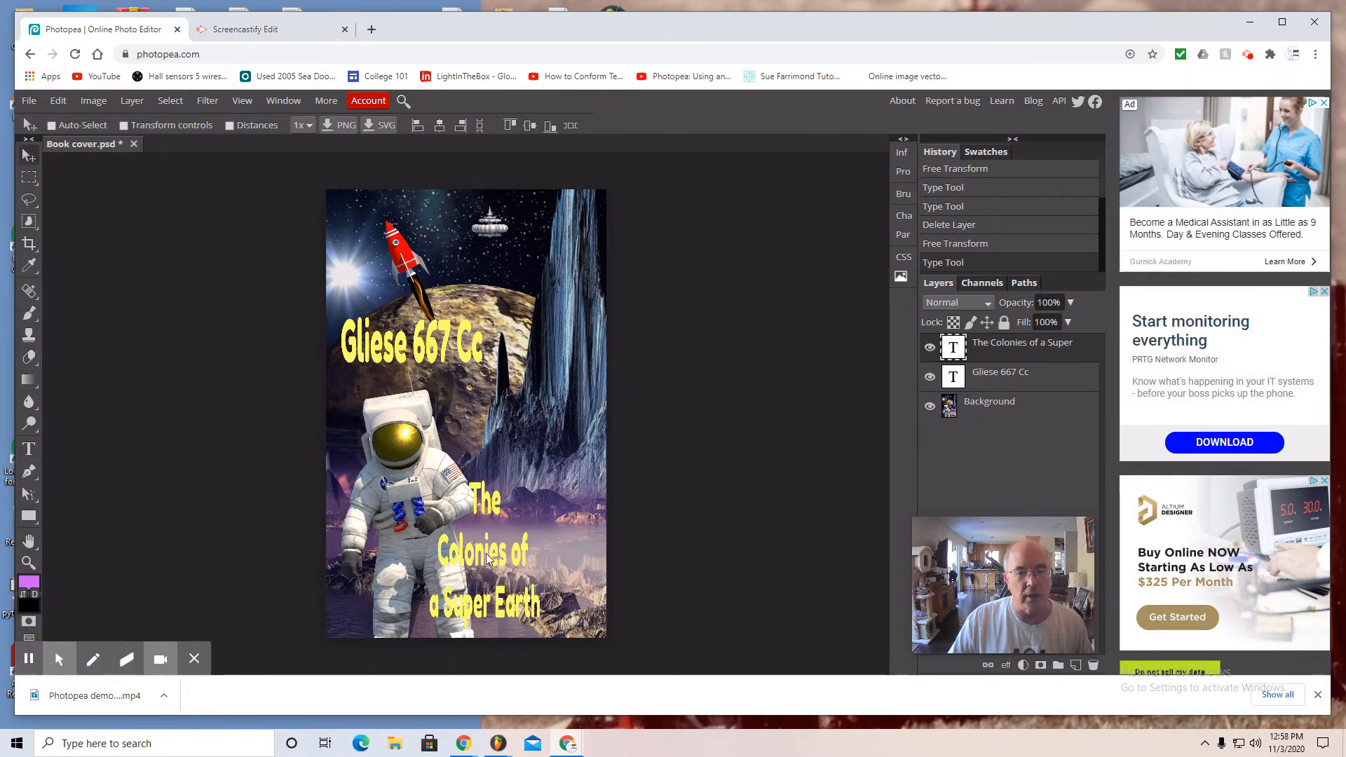
drag(489, 559, 540, 528)
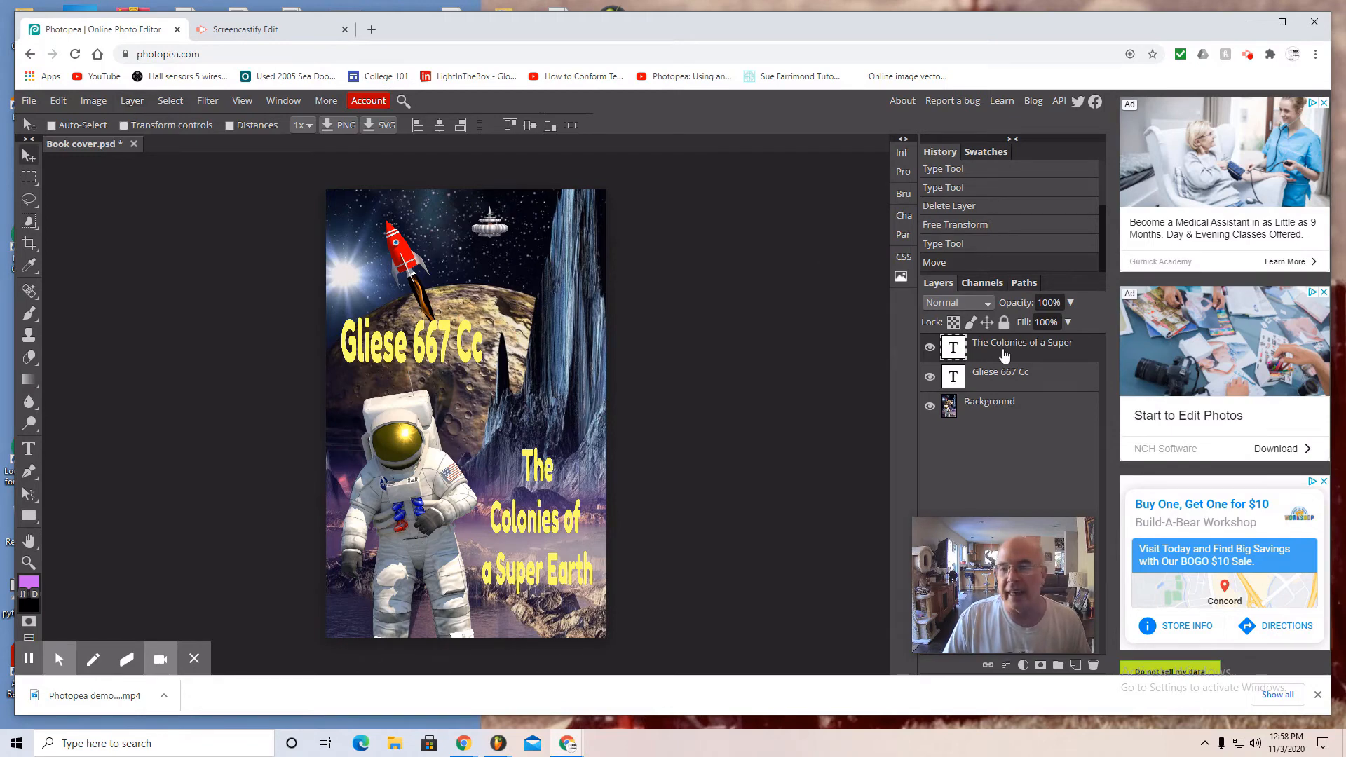
Add a stroke to the subtitle layer and colour it red (fe0000), sampled from the rocket
click(131, 101)
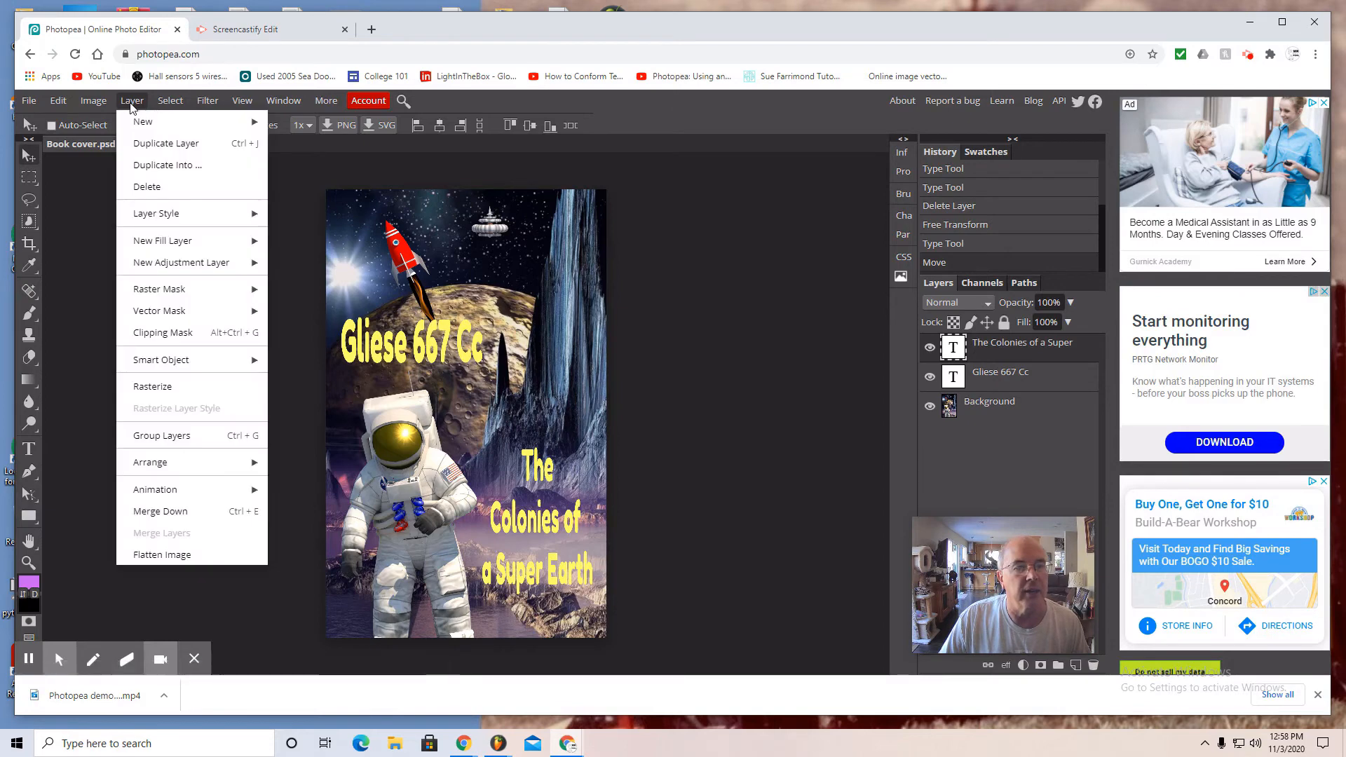
mouse_move(146, 213)
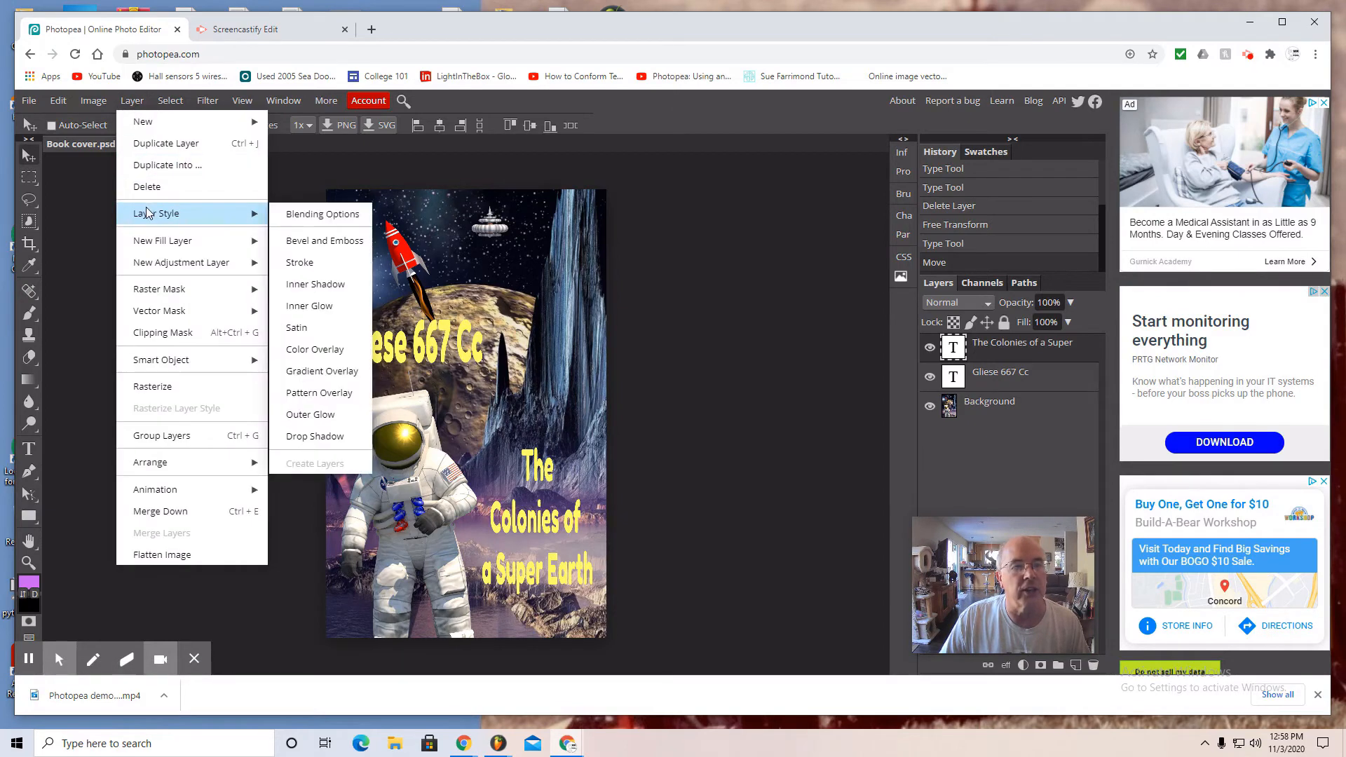
click(299, 263)
drag(315, 220, 858, 220)
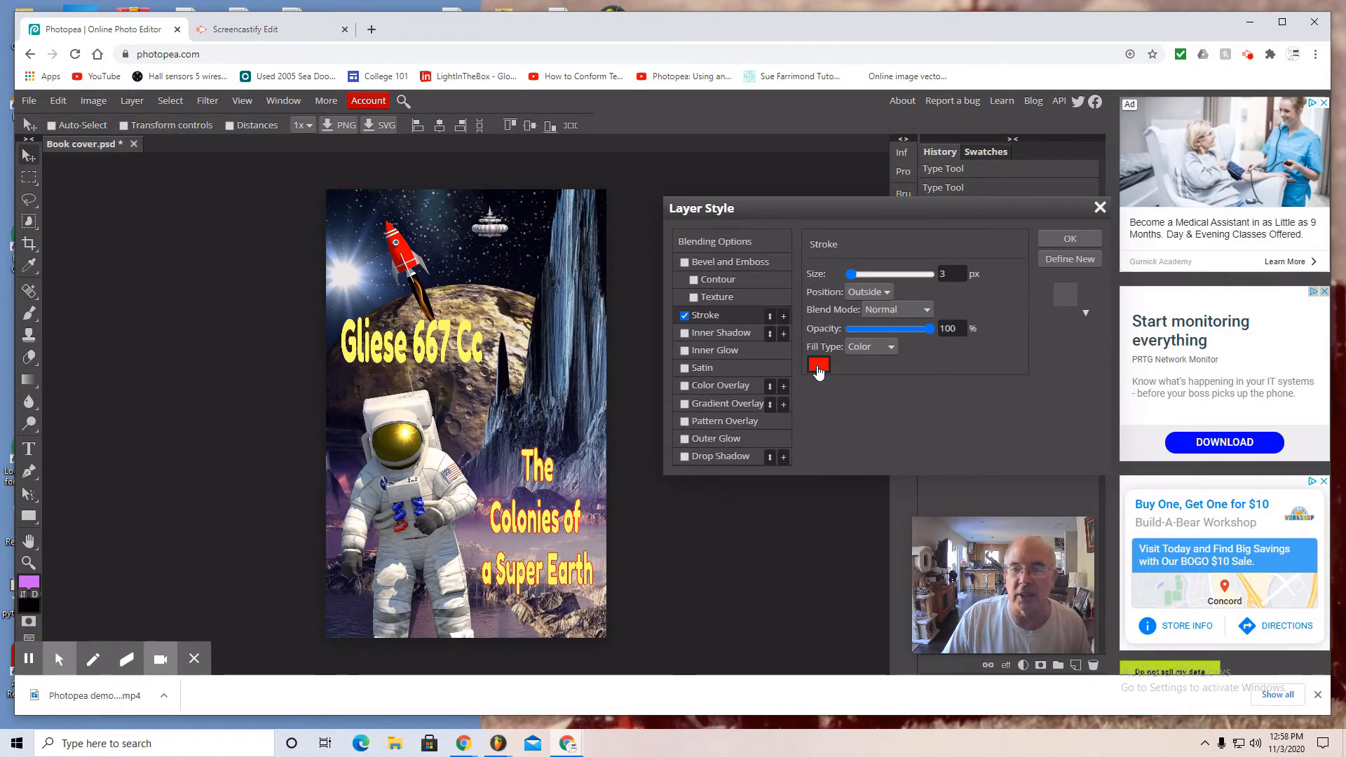
click(818, 366)
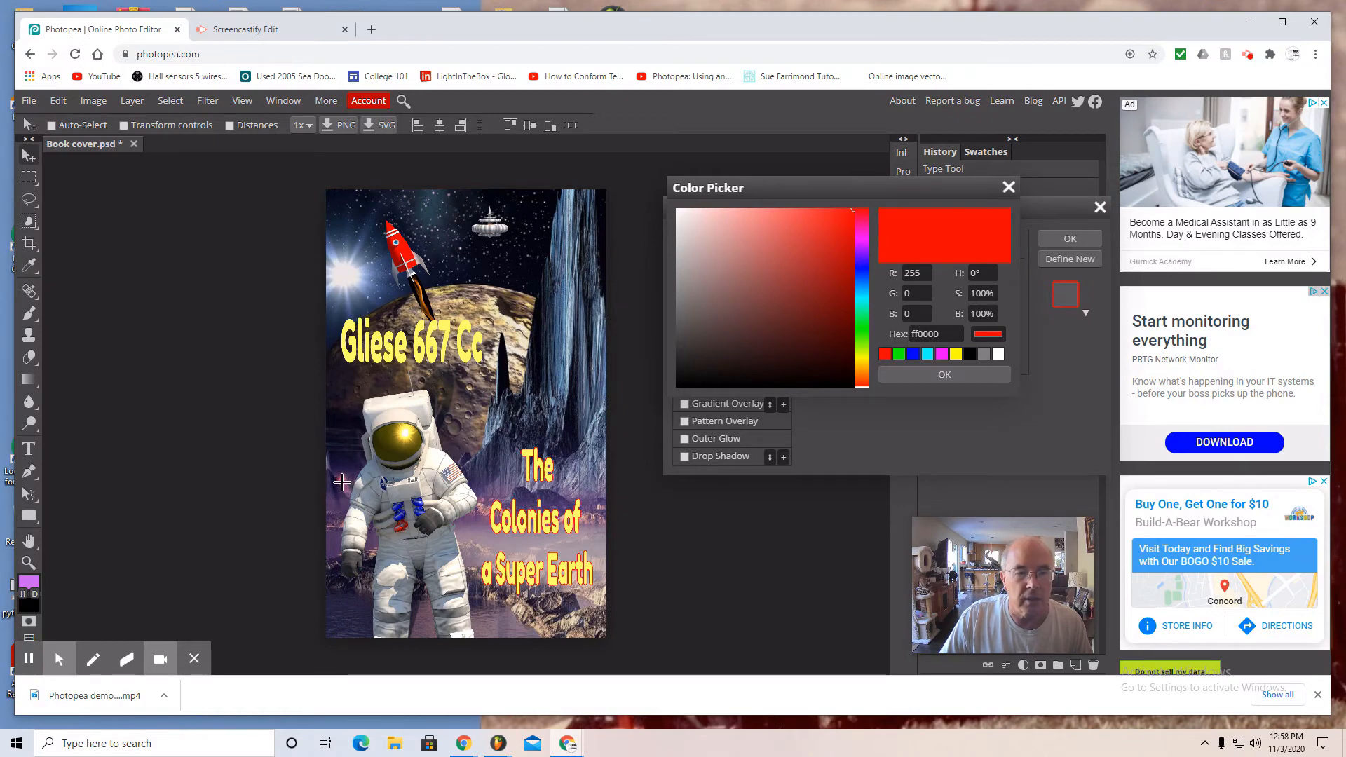
click(341, 482)
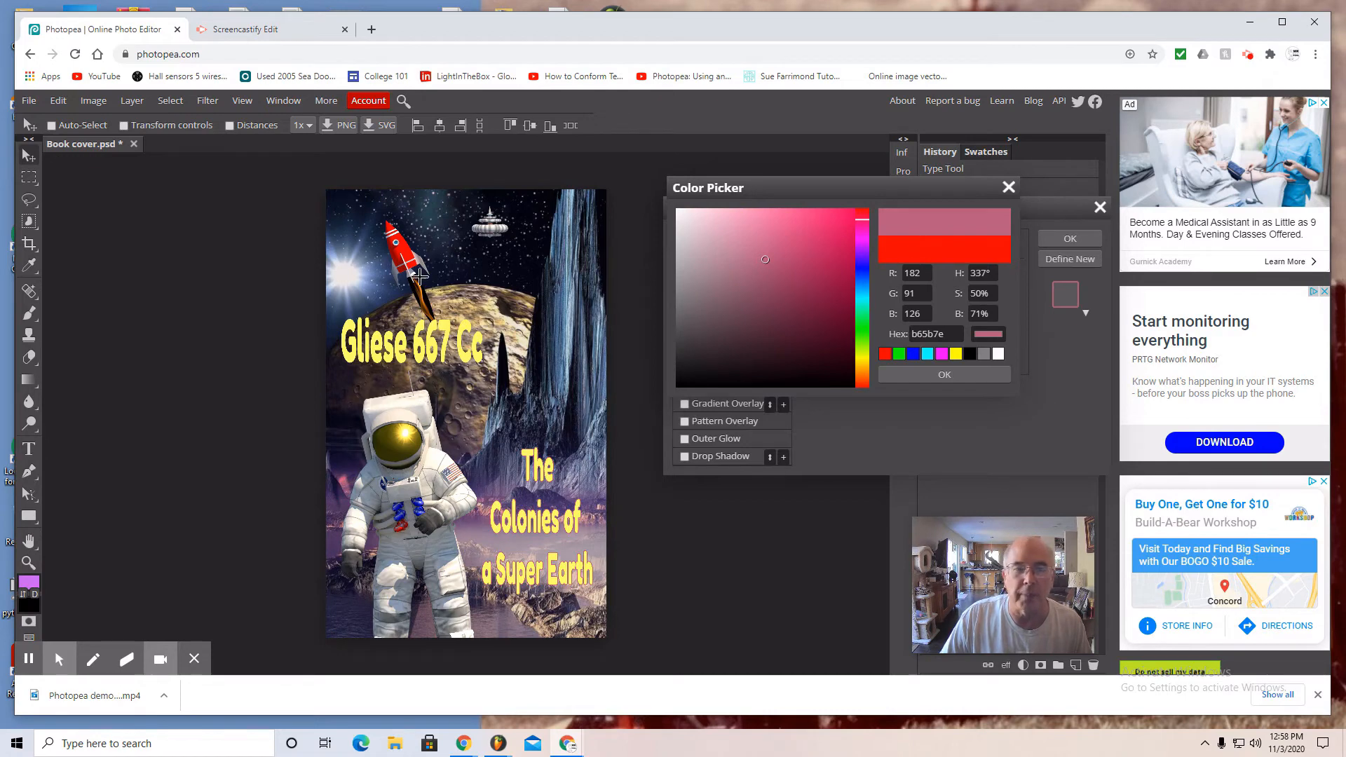
click(405, 252)
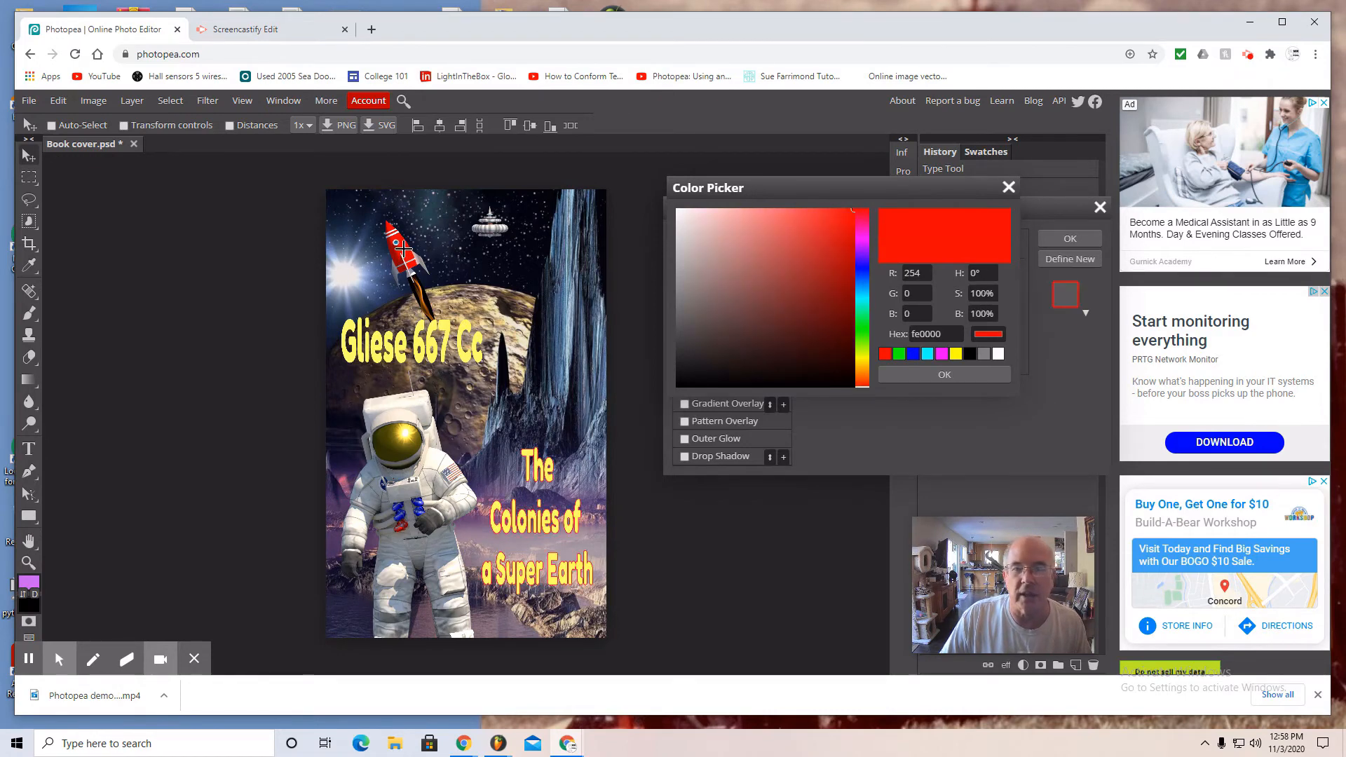
click(946, 376)
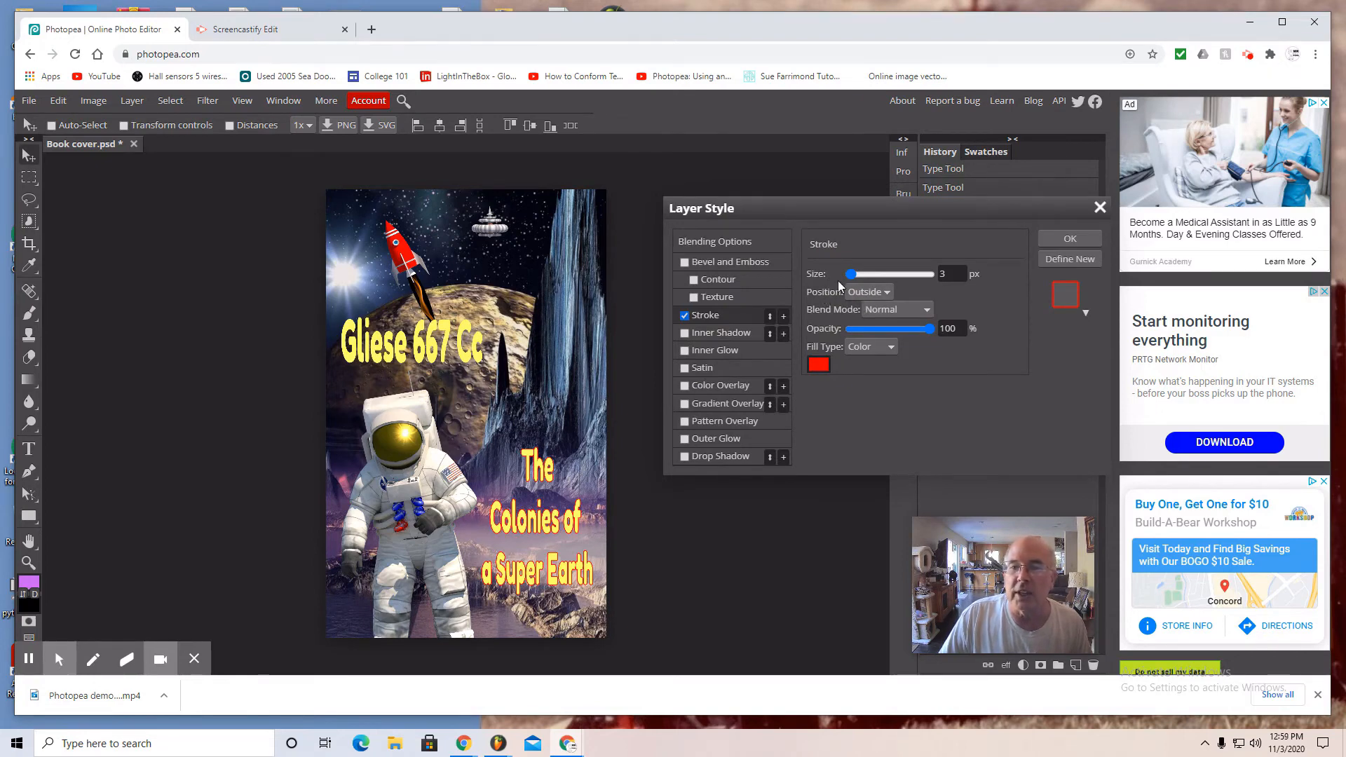
Keep the subtitle stroke's position at Outside, set its size to 7 px and apply the layer style
click(887, 293)
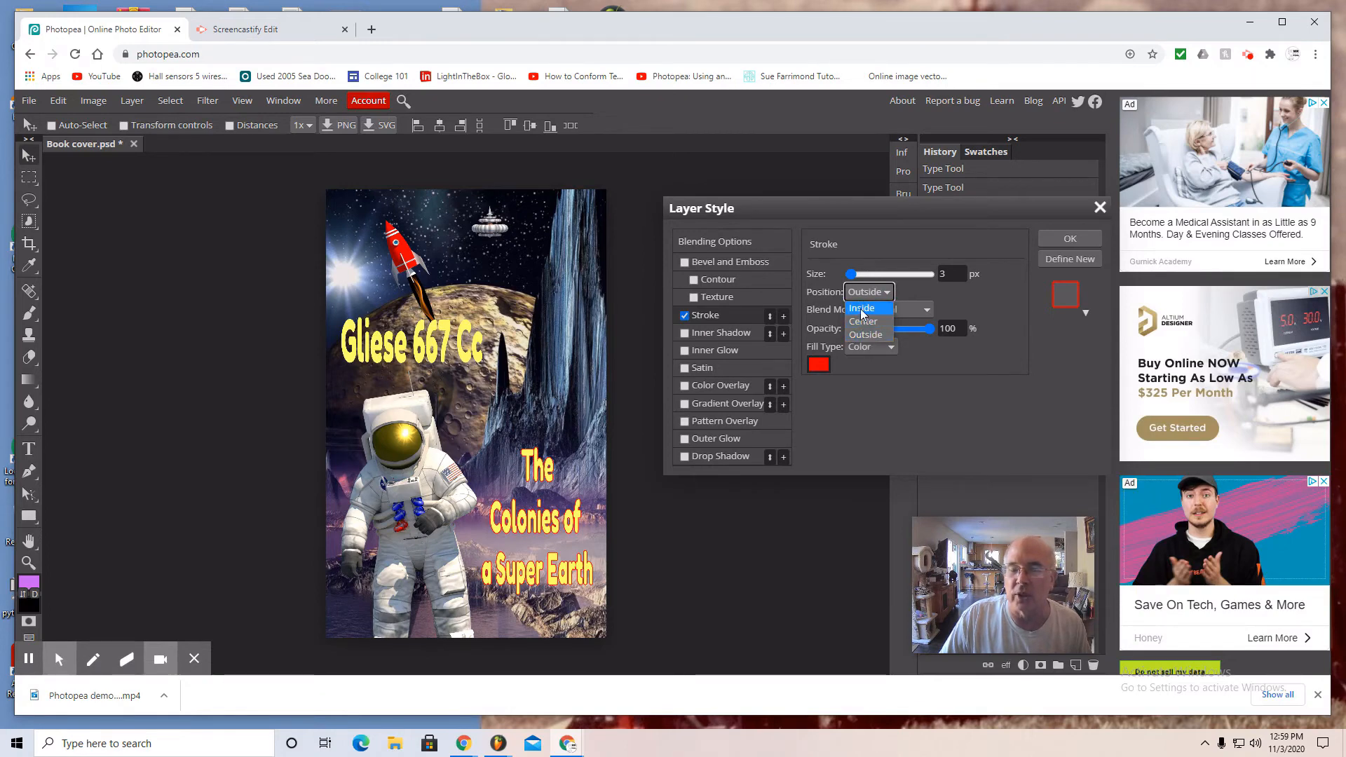
click(862, 336)
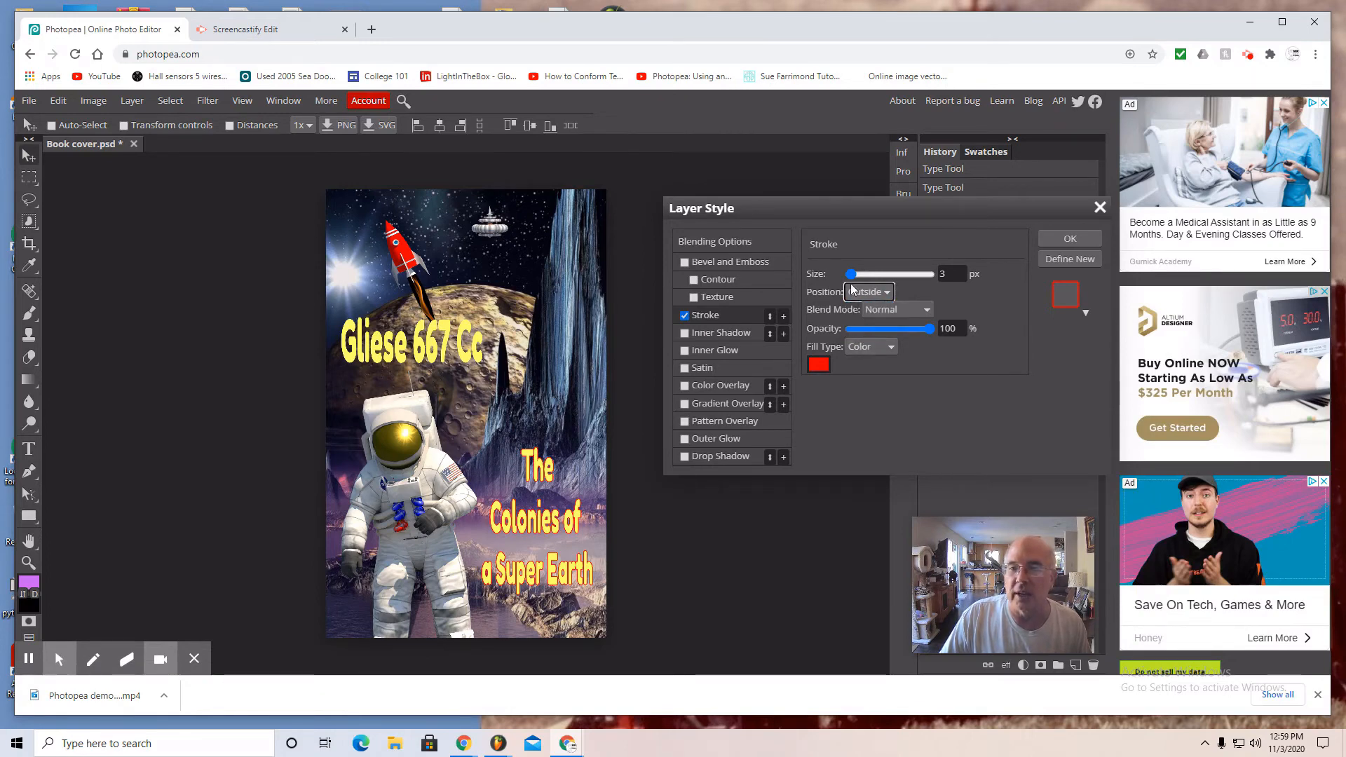
drag(851, 273, 854, 279)
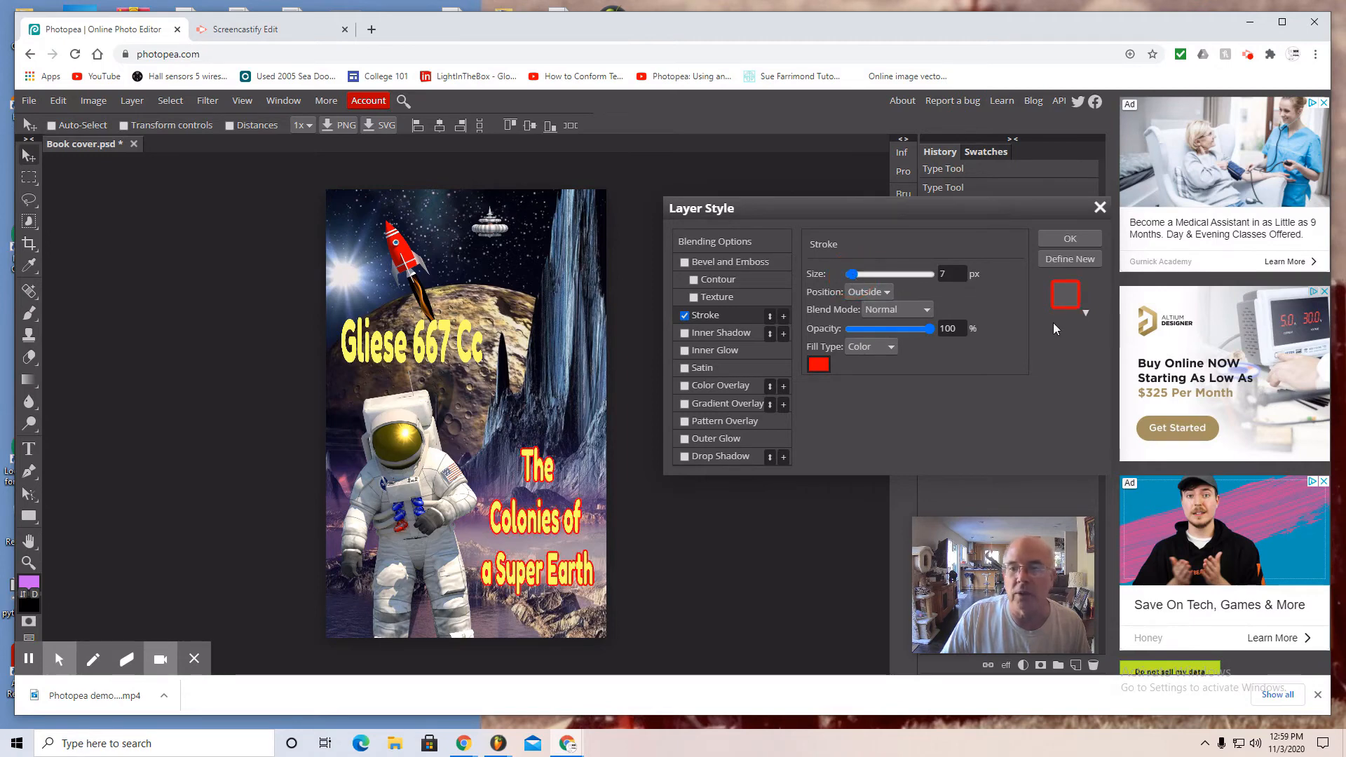
click(1070, 239)
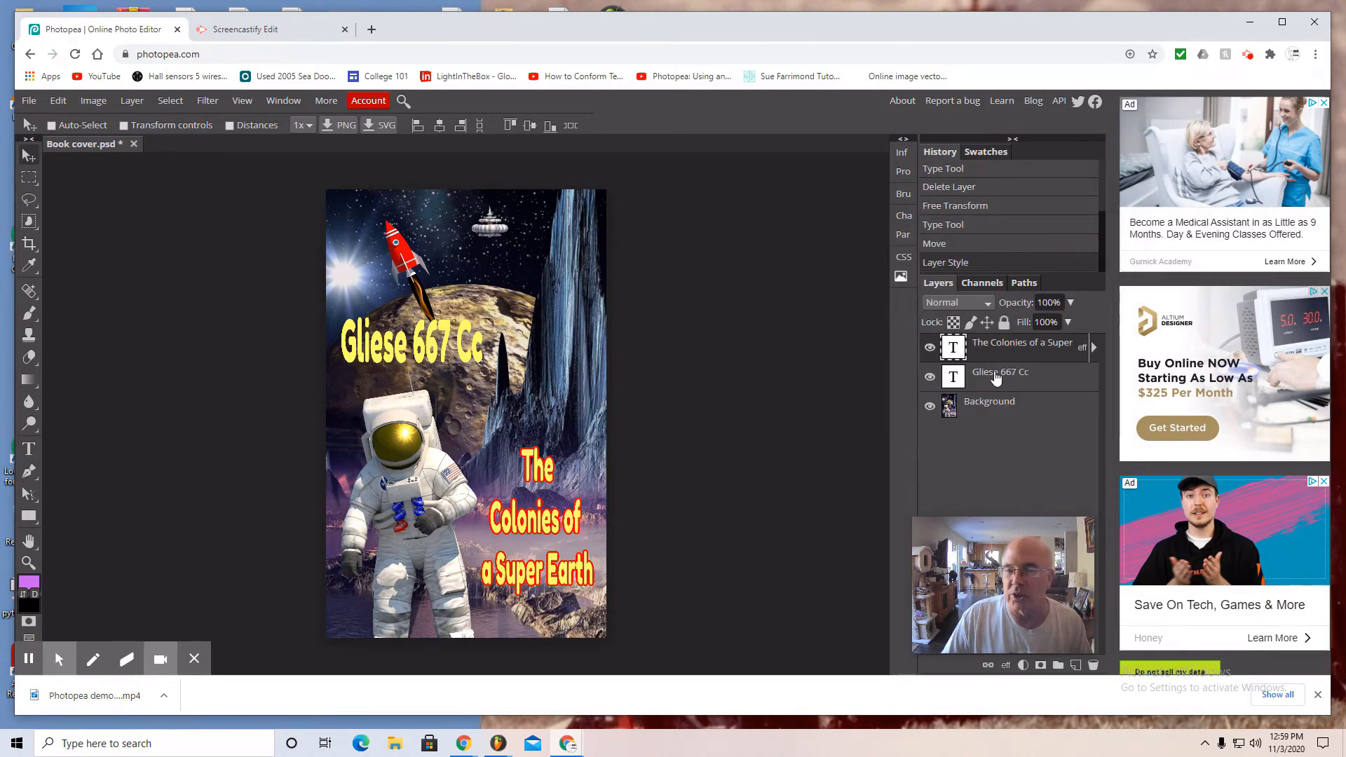
Apply a 7 px red Outside stroke to the Gliese 667 Cc title layer and move the title slightly down, just above the astronaut's helmet
click(984, 380)
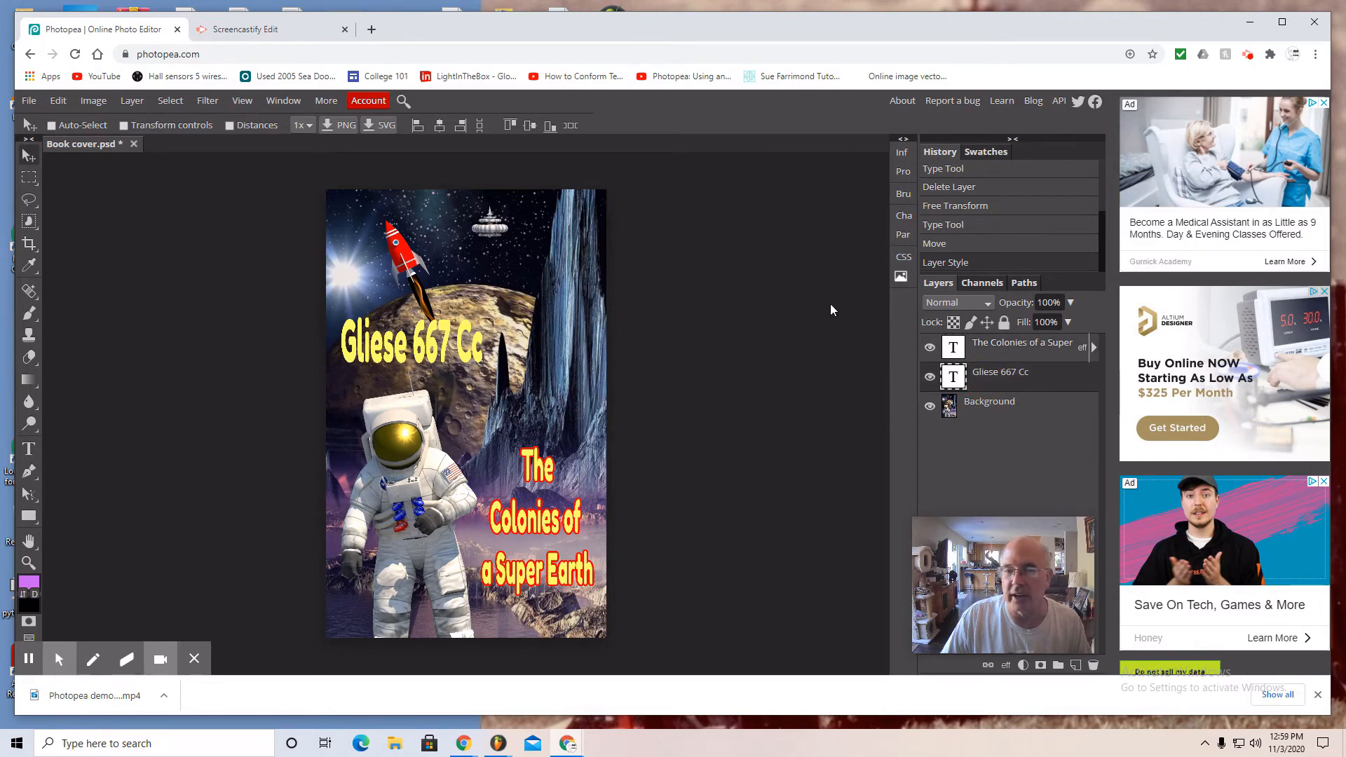
click(132, 102)
mouse_move(162, 217)
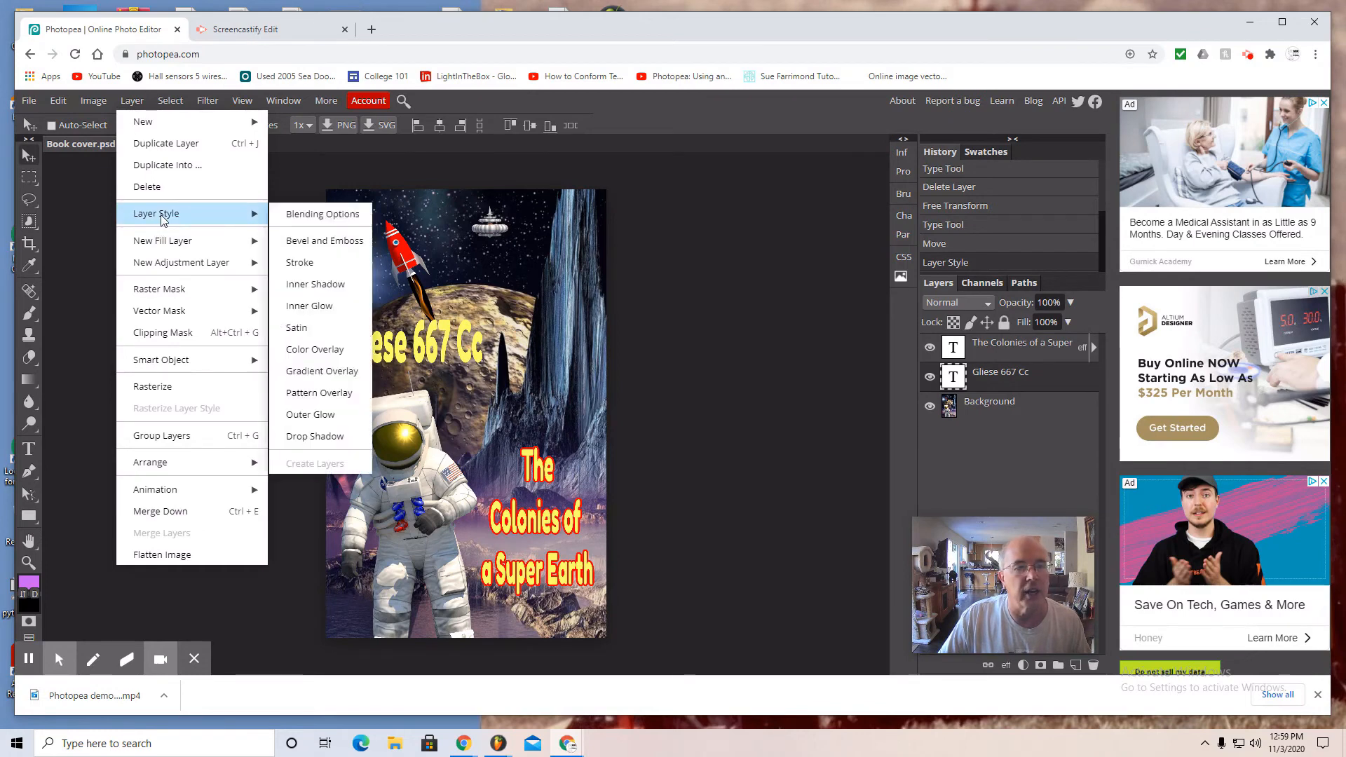
click(301, 261)
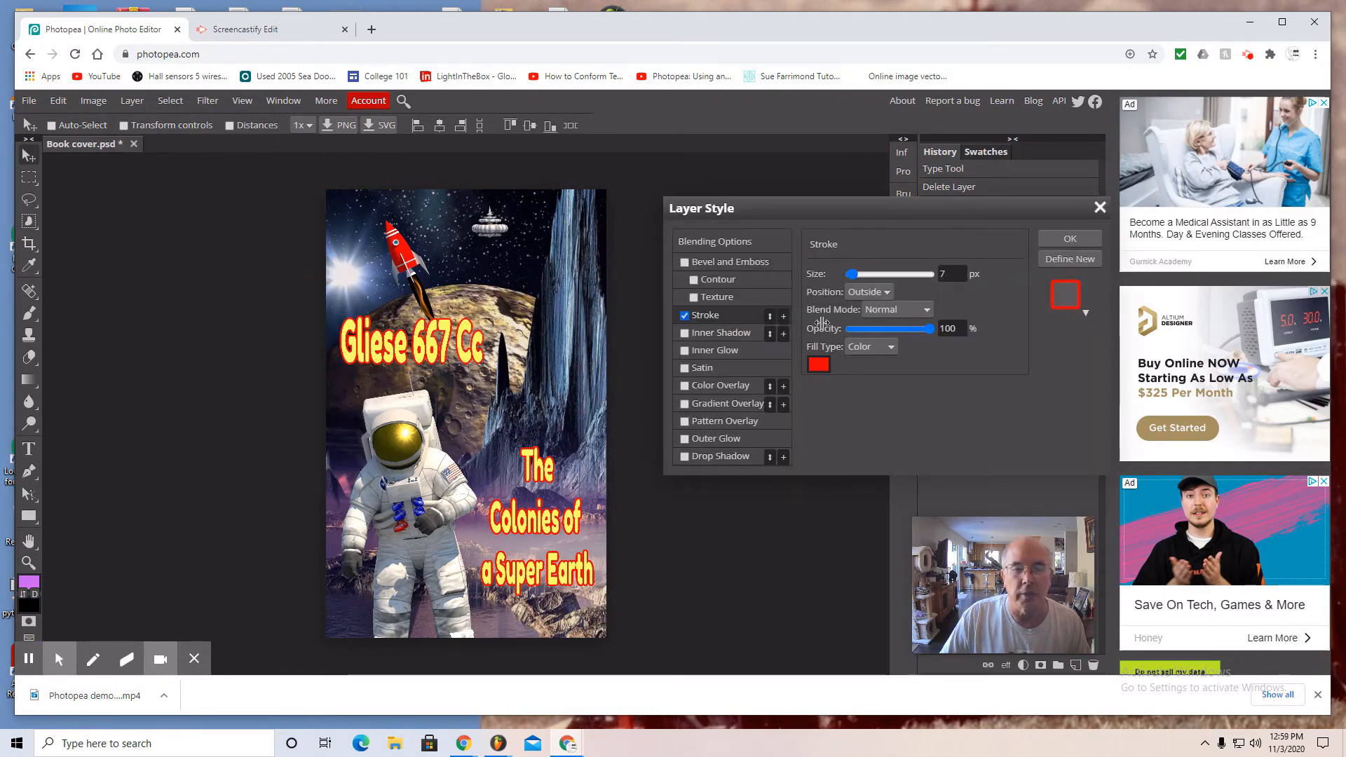
click(1069, 242)
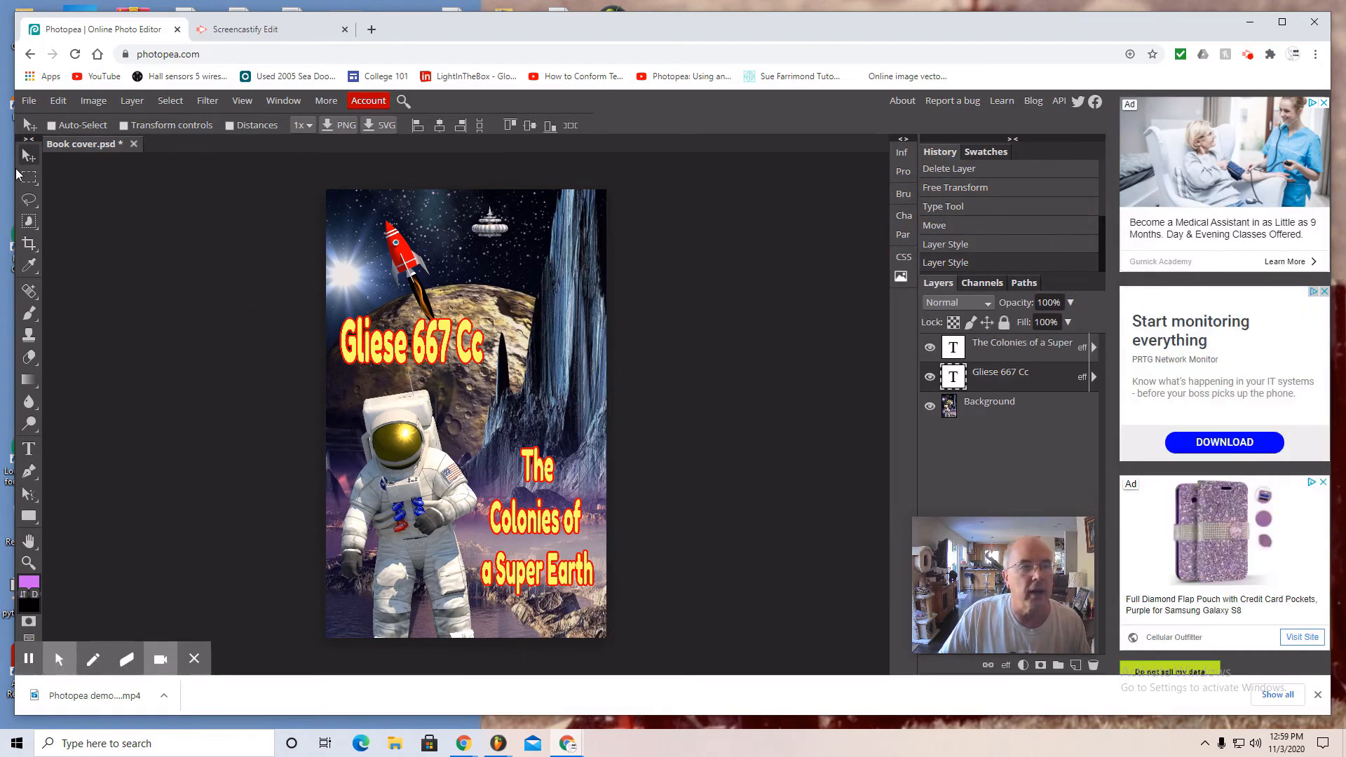
click(393, 357)
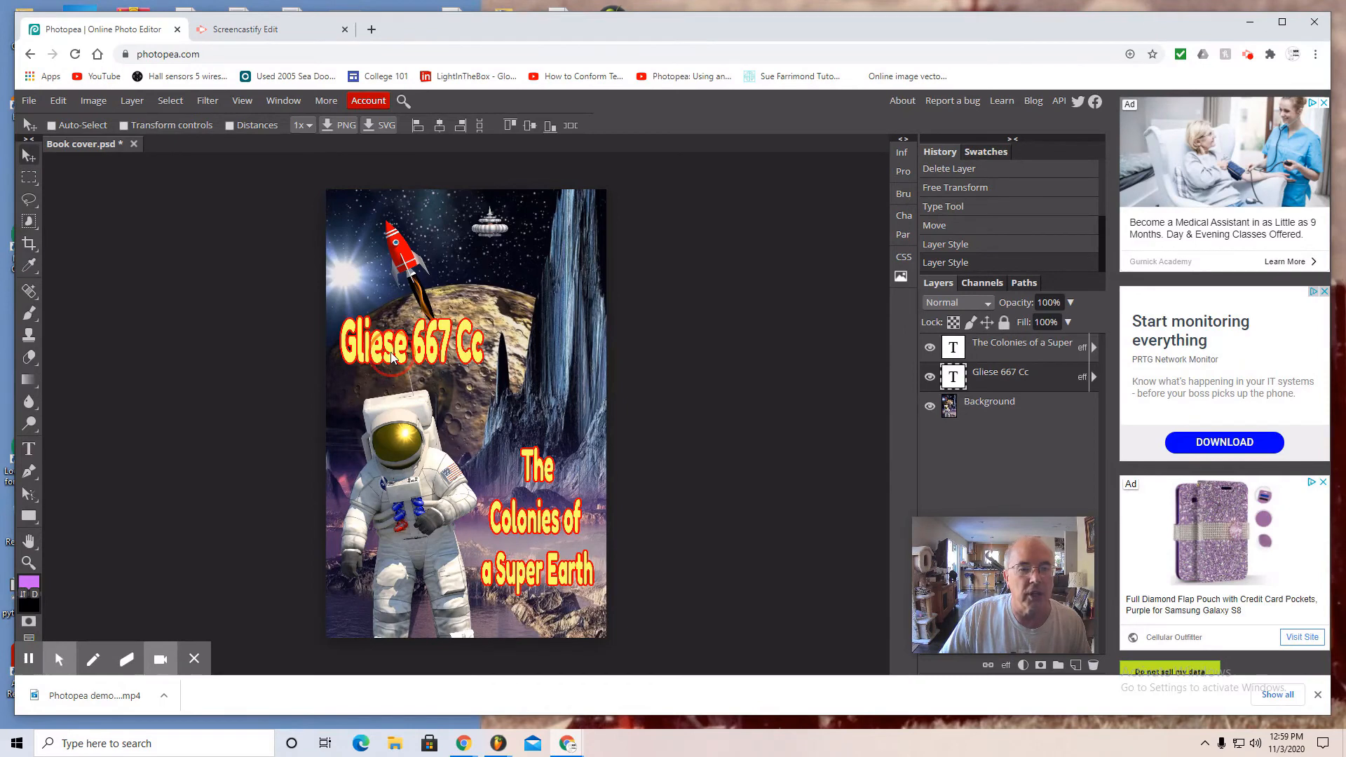
drag(393, 358, 391, 372)
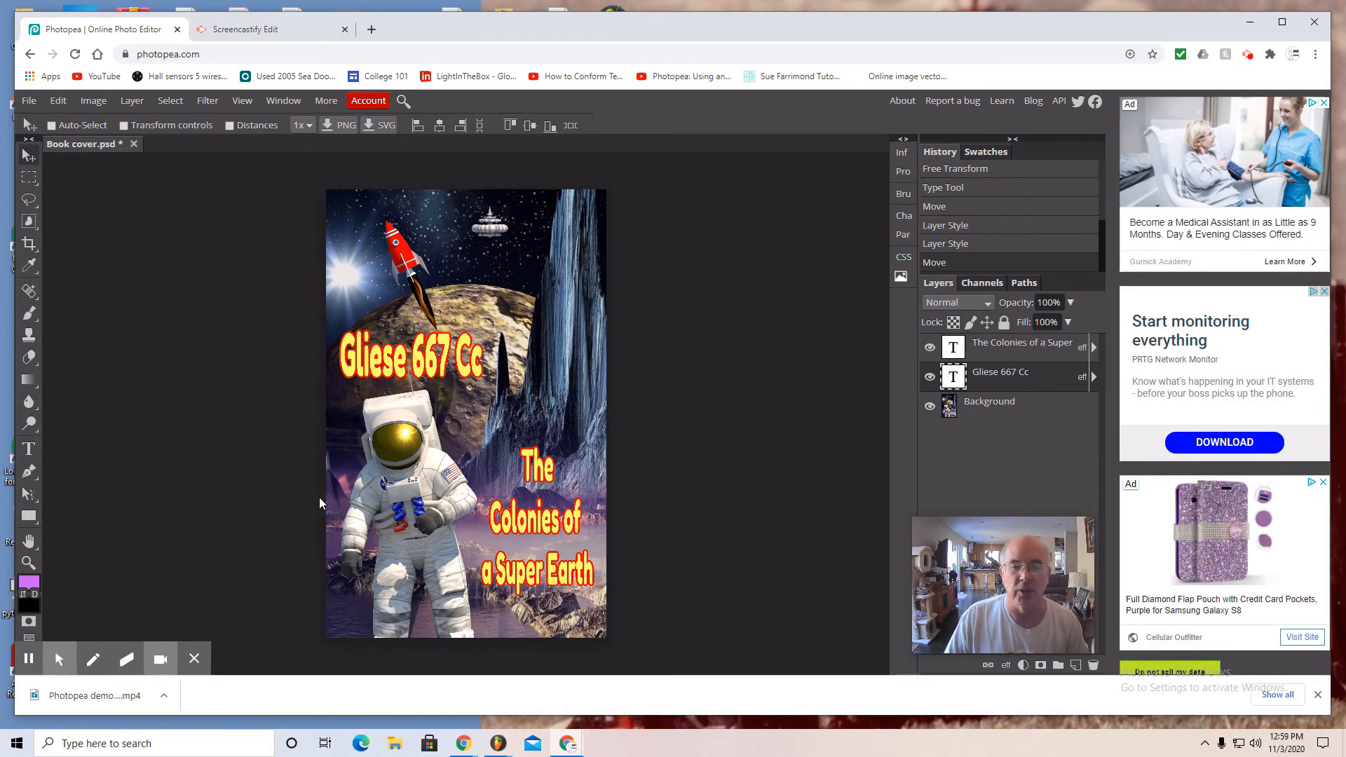
Add a stroke to the Background layer, with its position set to Inside and its size to 14 px, to frame the cover
click(989, 412)
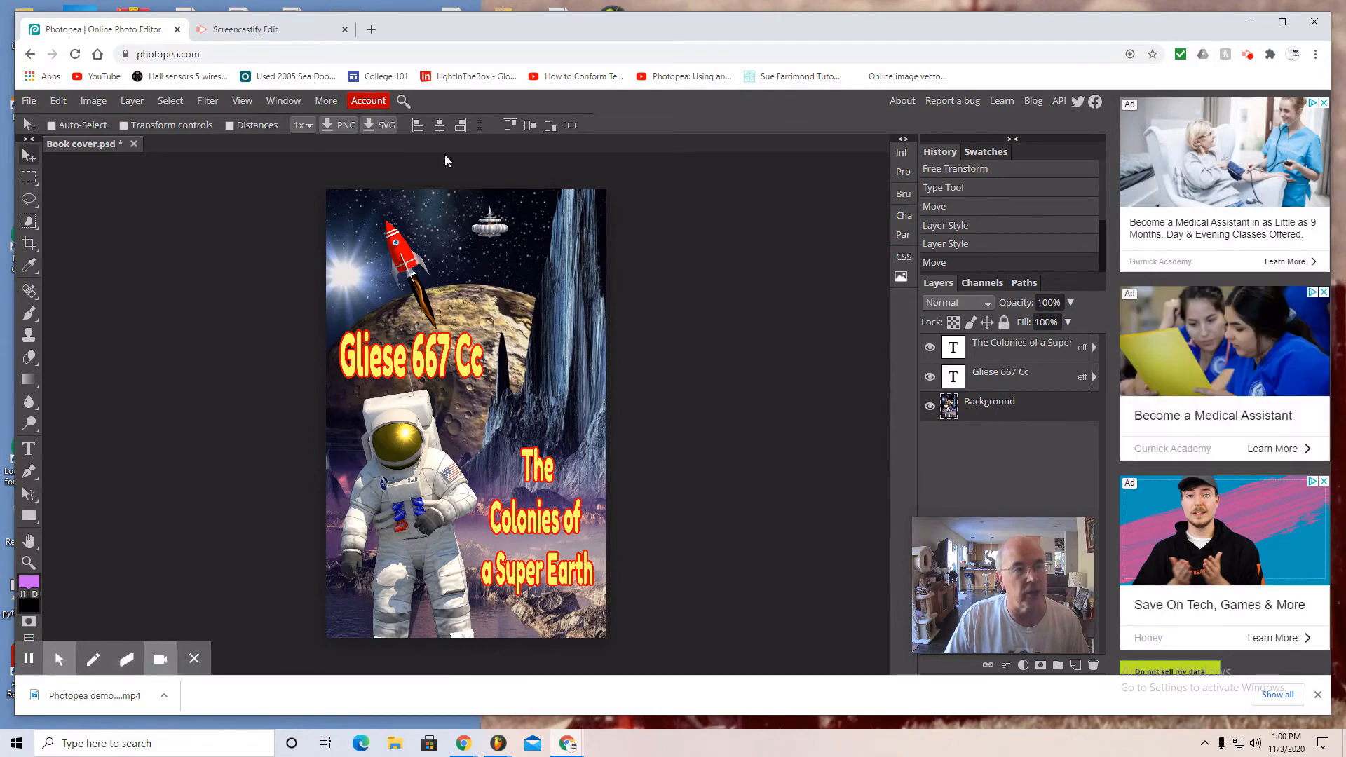
click(131, 101)
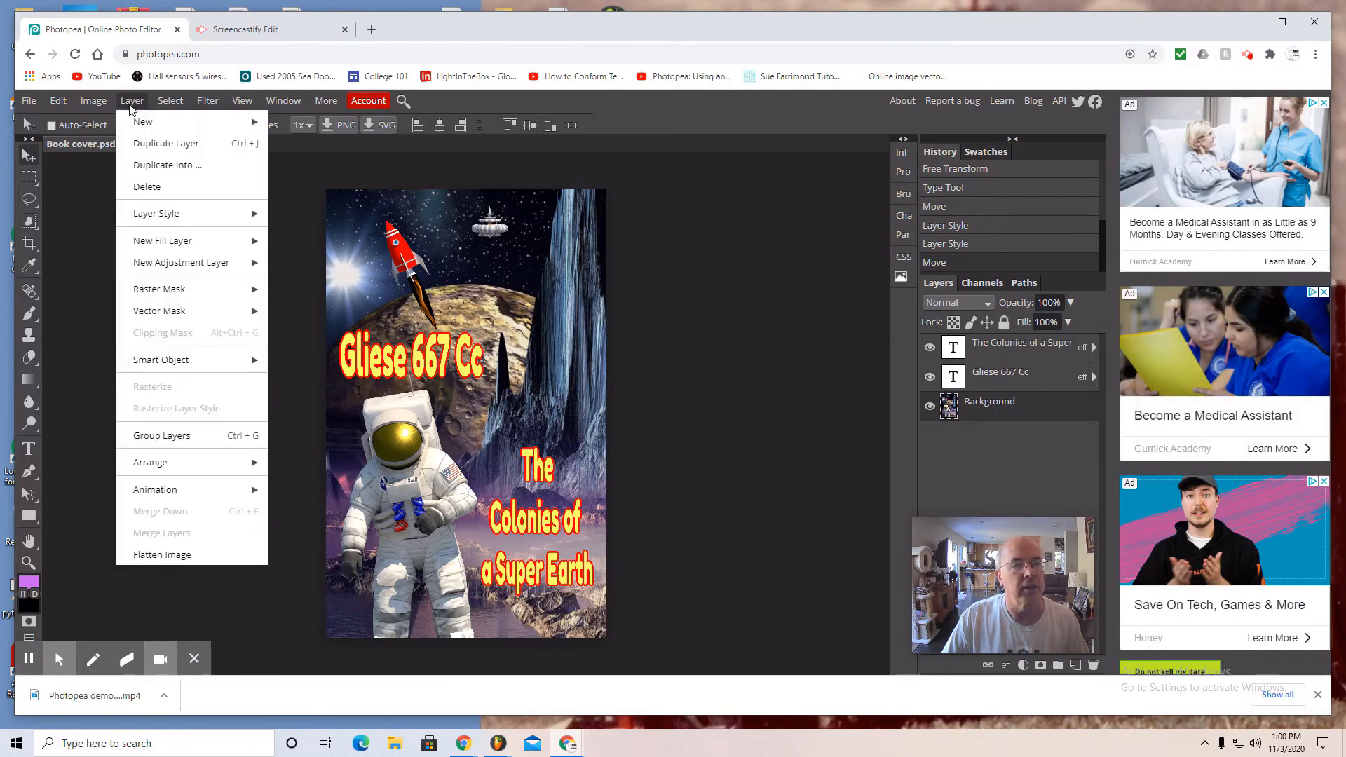
mouse_move(203, 214)
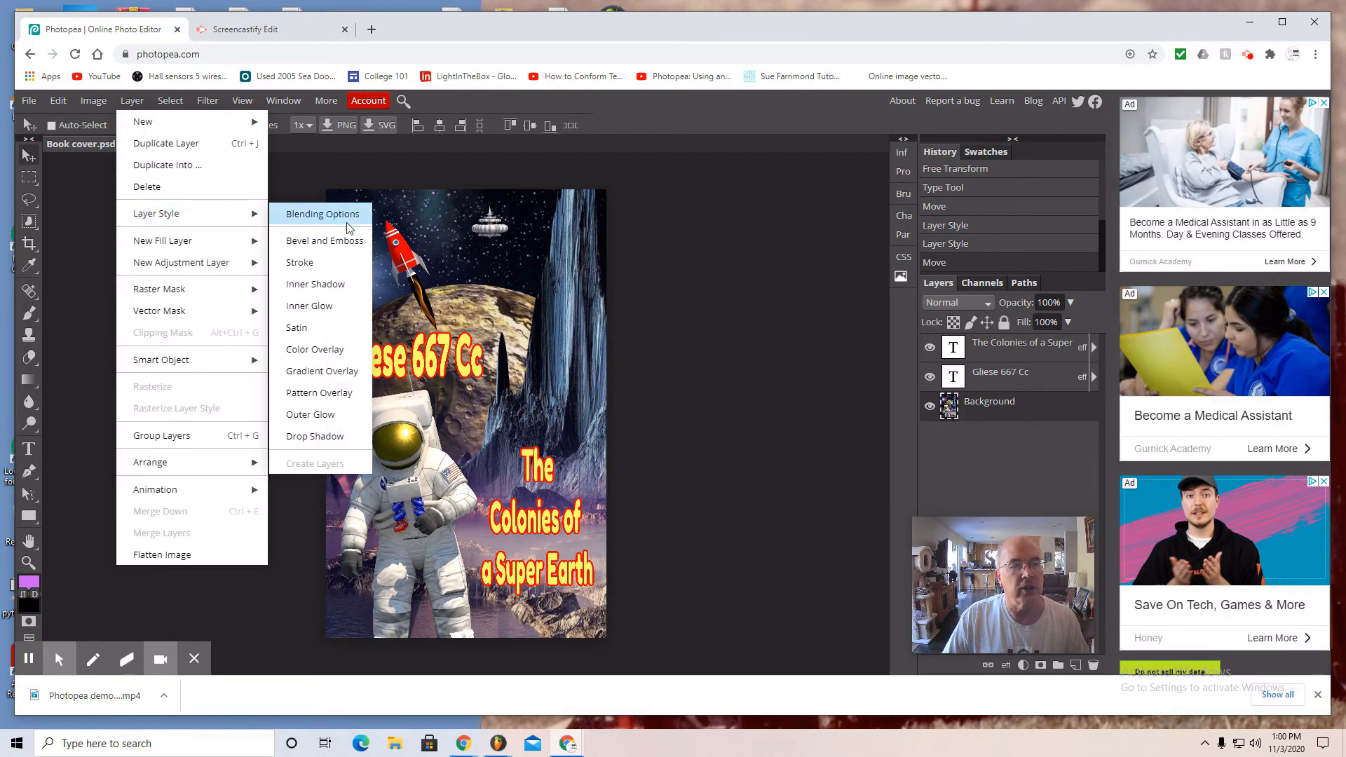
click(308, 263)
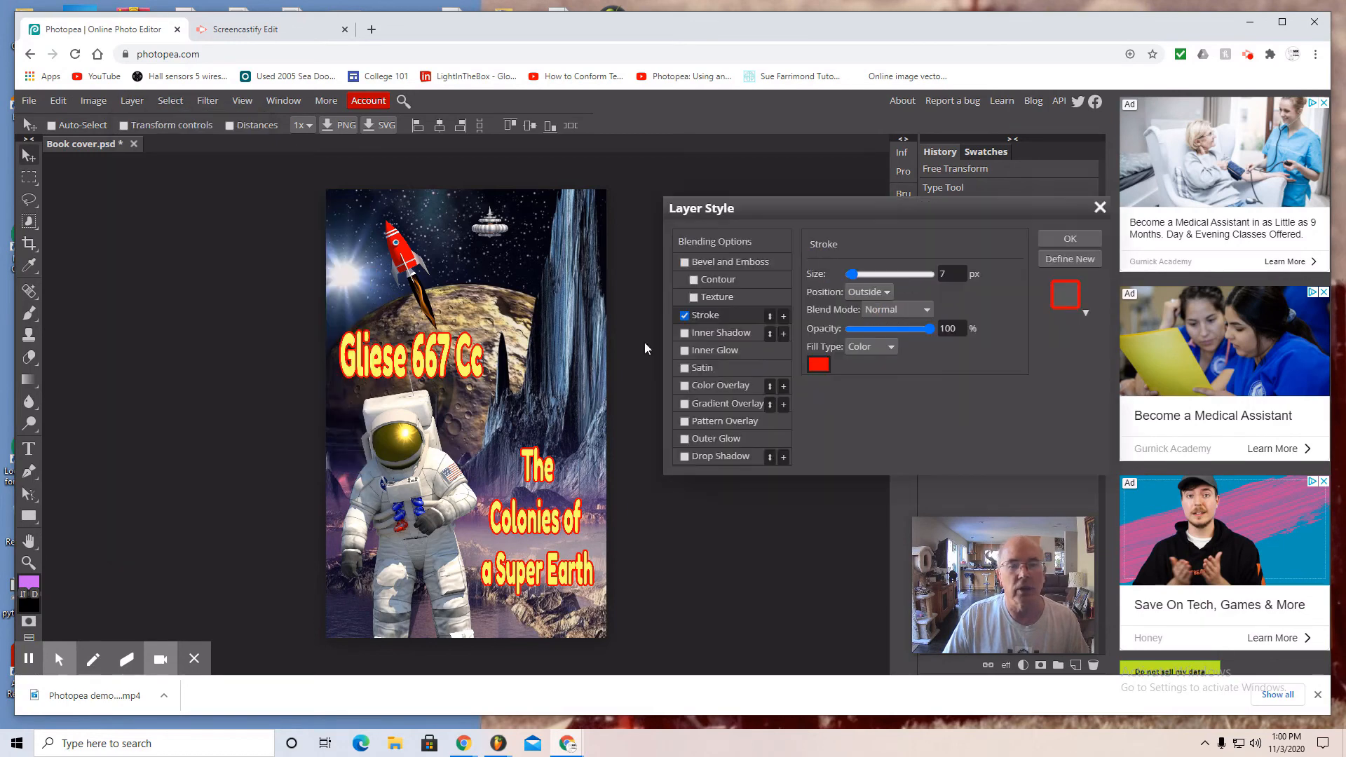
click(889, 294)
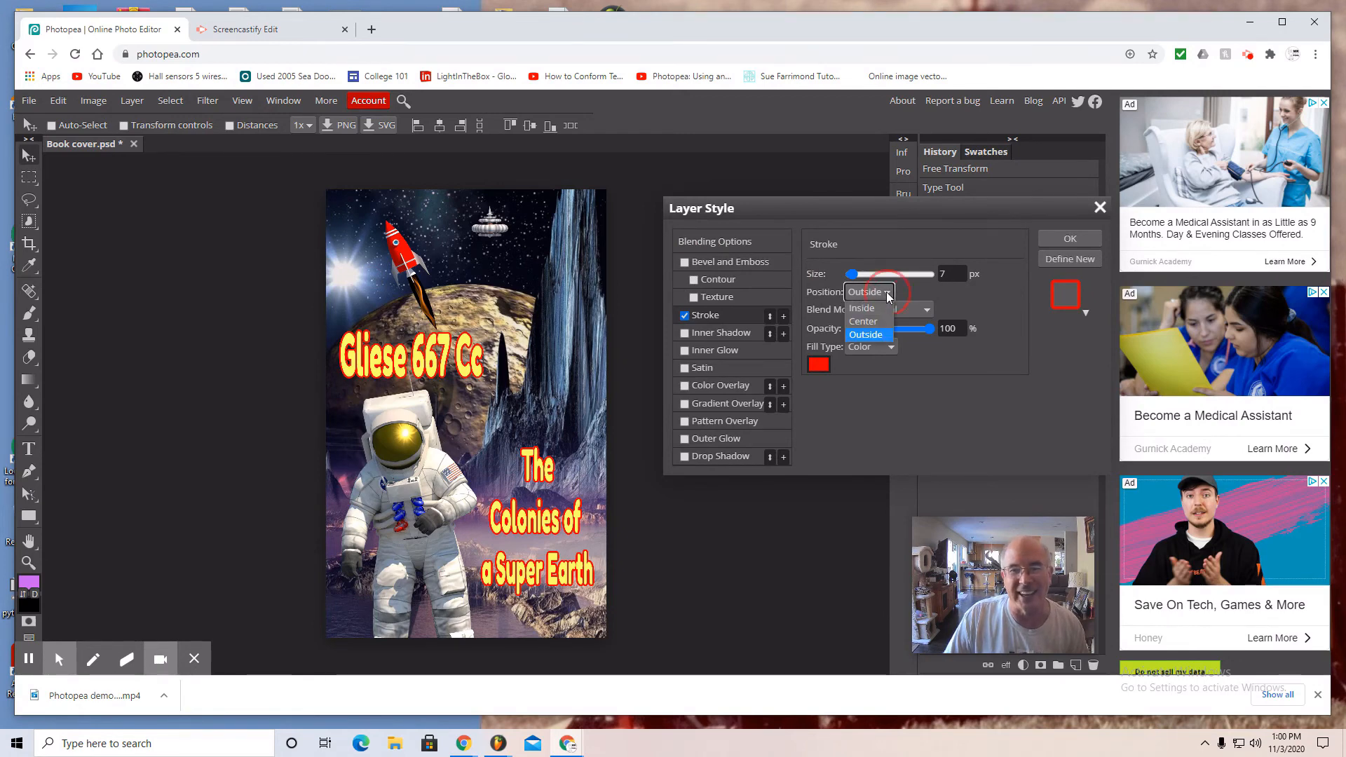
click(872, 312)
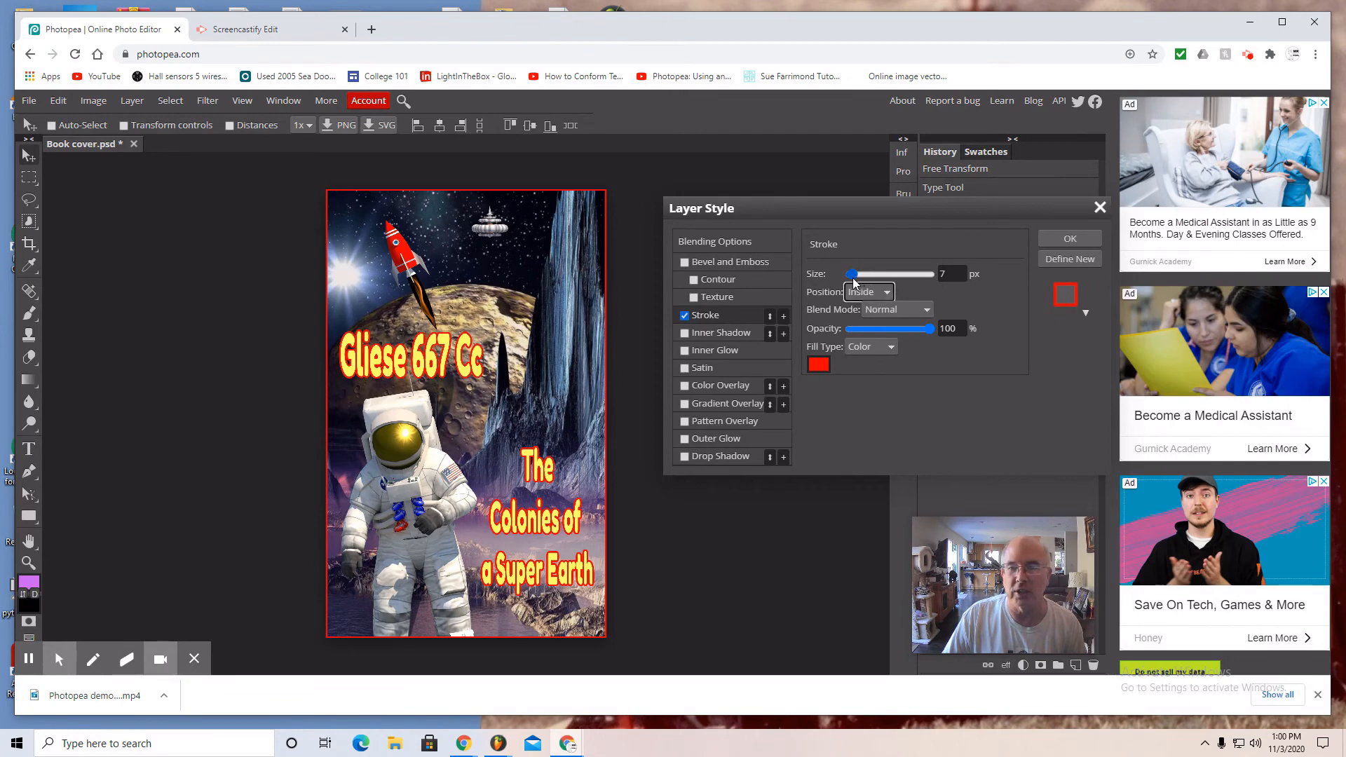
drag(854, 280, 858, 274)
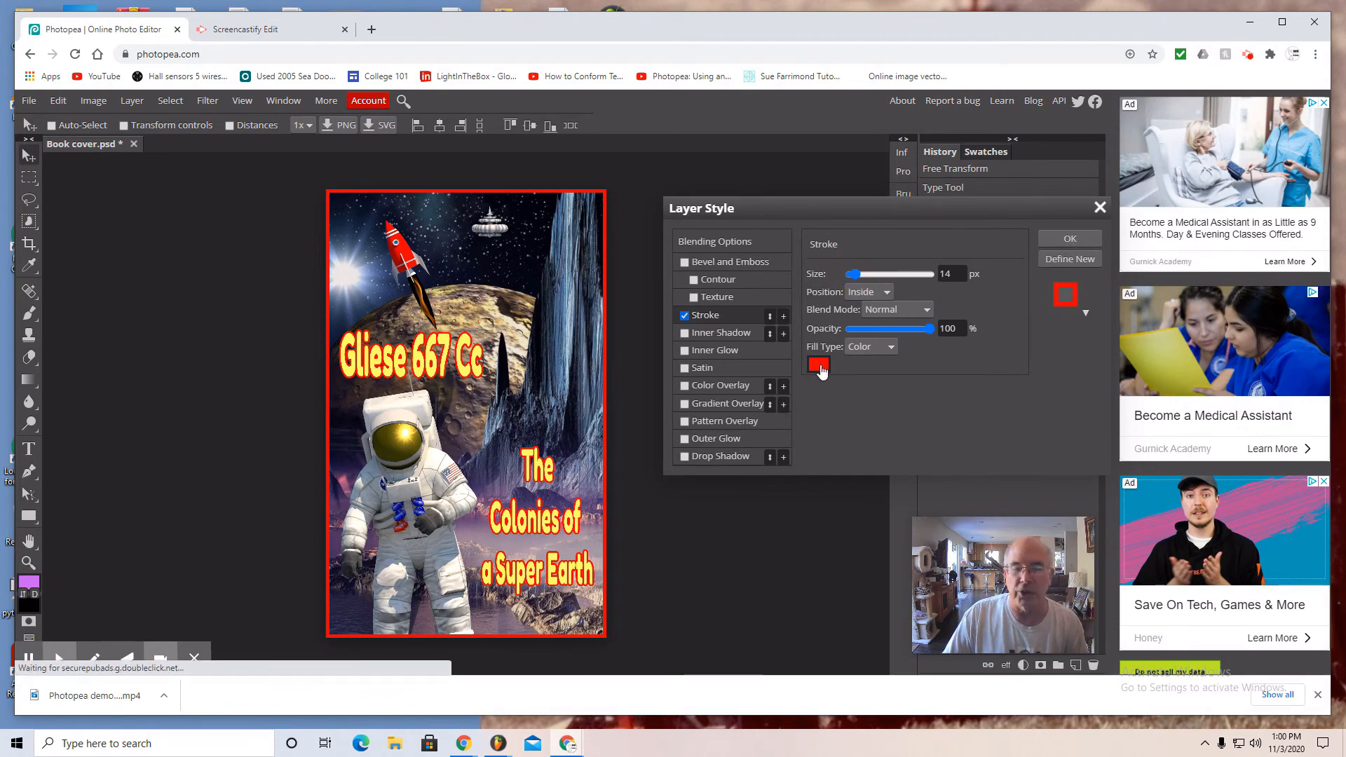
Sample blue from the astronaut's chest for the border stroke, brighten it to 2222ba and apply the layer style
click(818, 366)
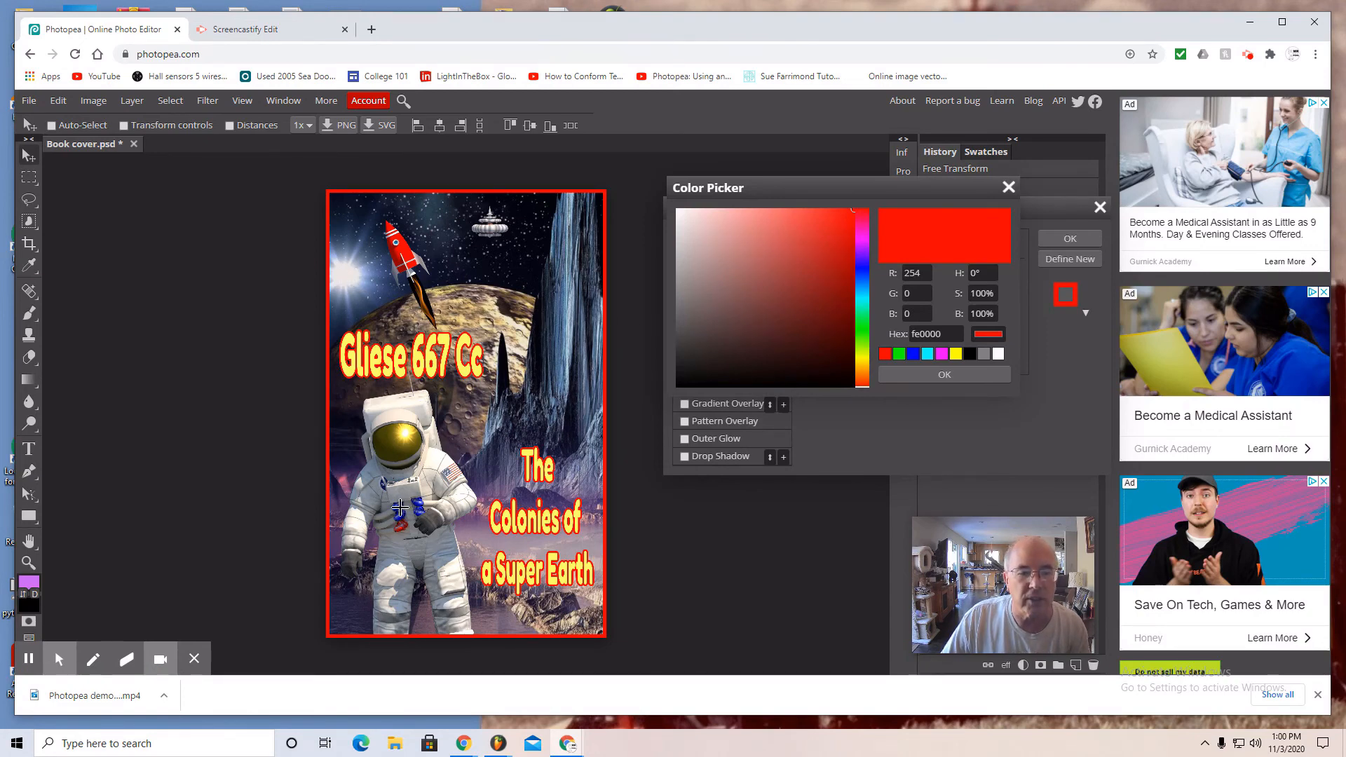
click(399, 505)
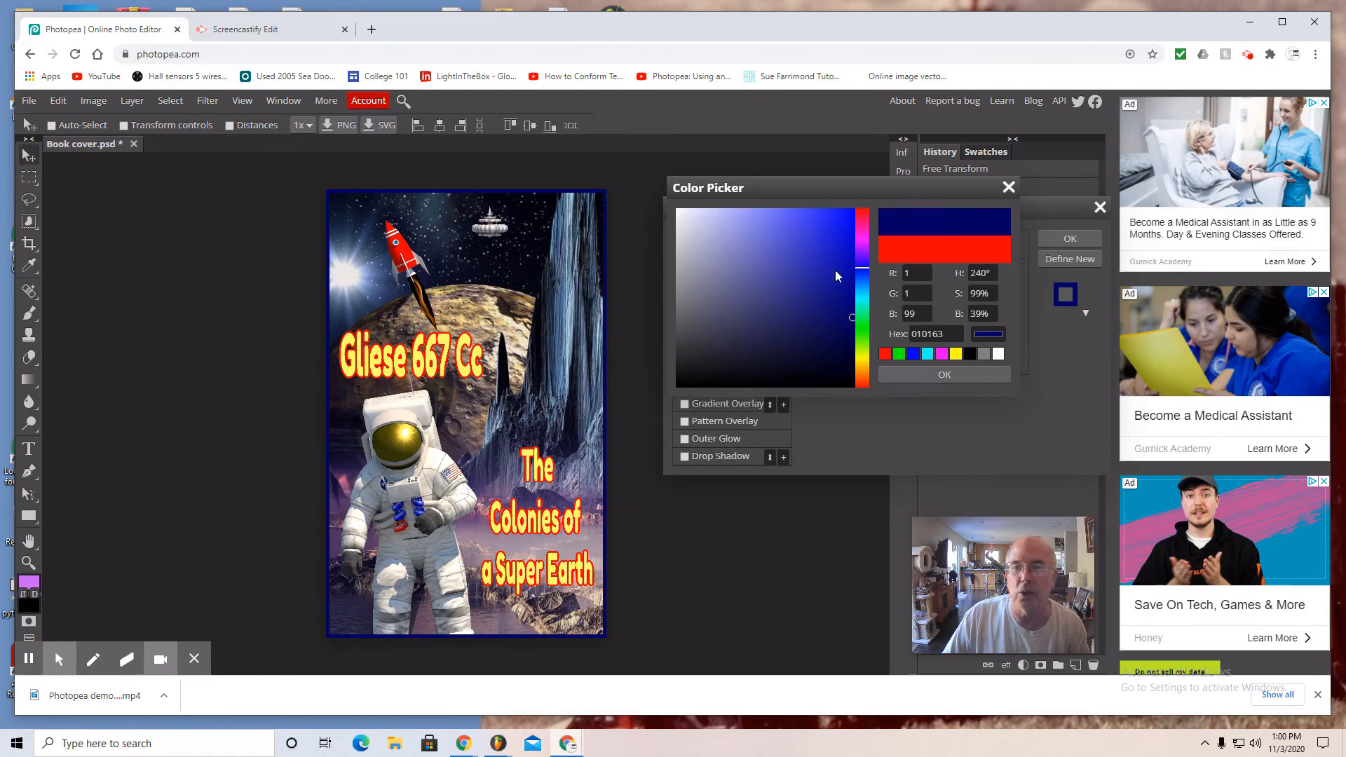
mouse_move(854, 318)
mouse_down()
mouse_move(774, 288)
mouse_move(817, 251)
mouse_move(815, 300)
mouse_move(796, 293)
mouse_move(826, 263)
mouse_up()
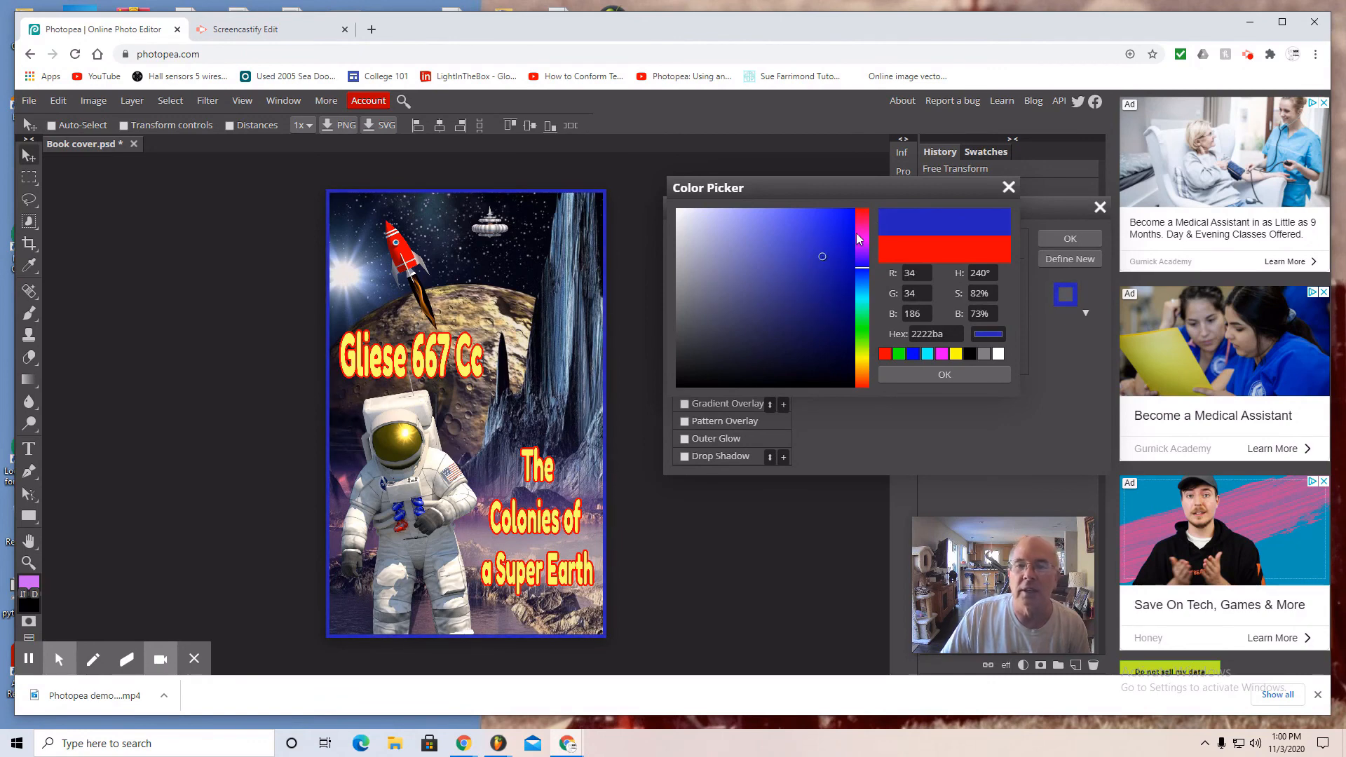
click(945, 371)
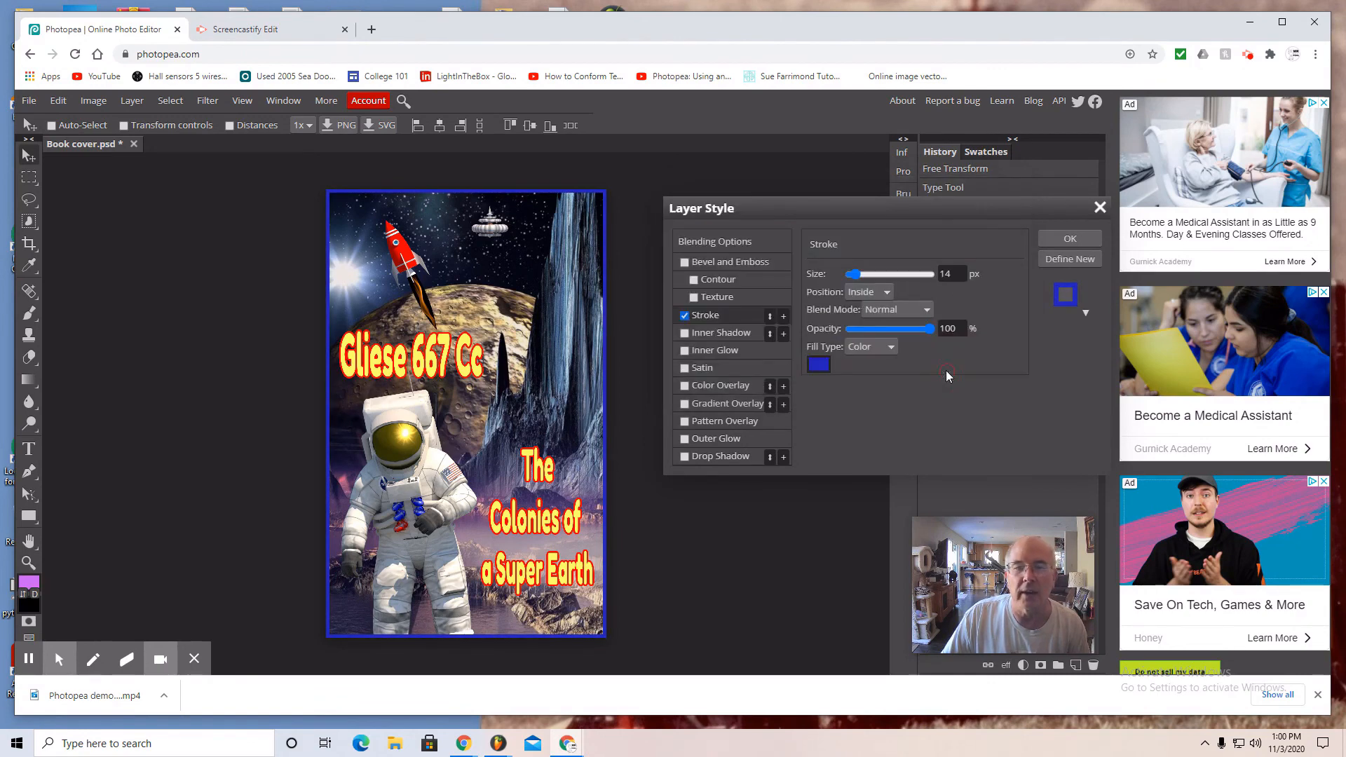
click(1070, 238)
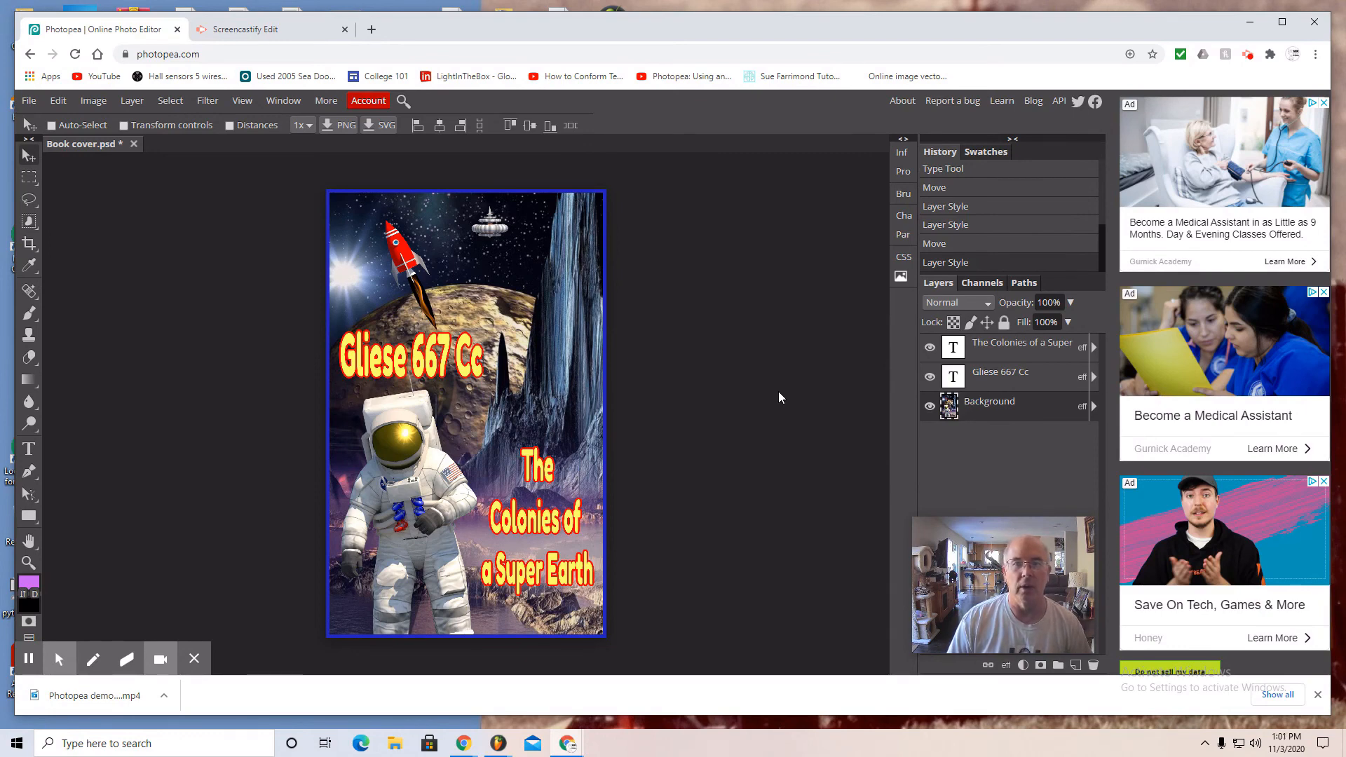
Export the finished cover as a PNG at 1200 × 1920 px and 100% quality
click(23, 102)
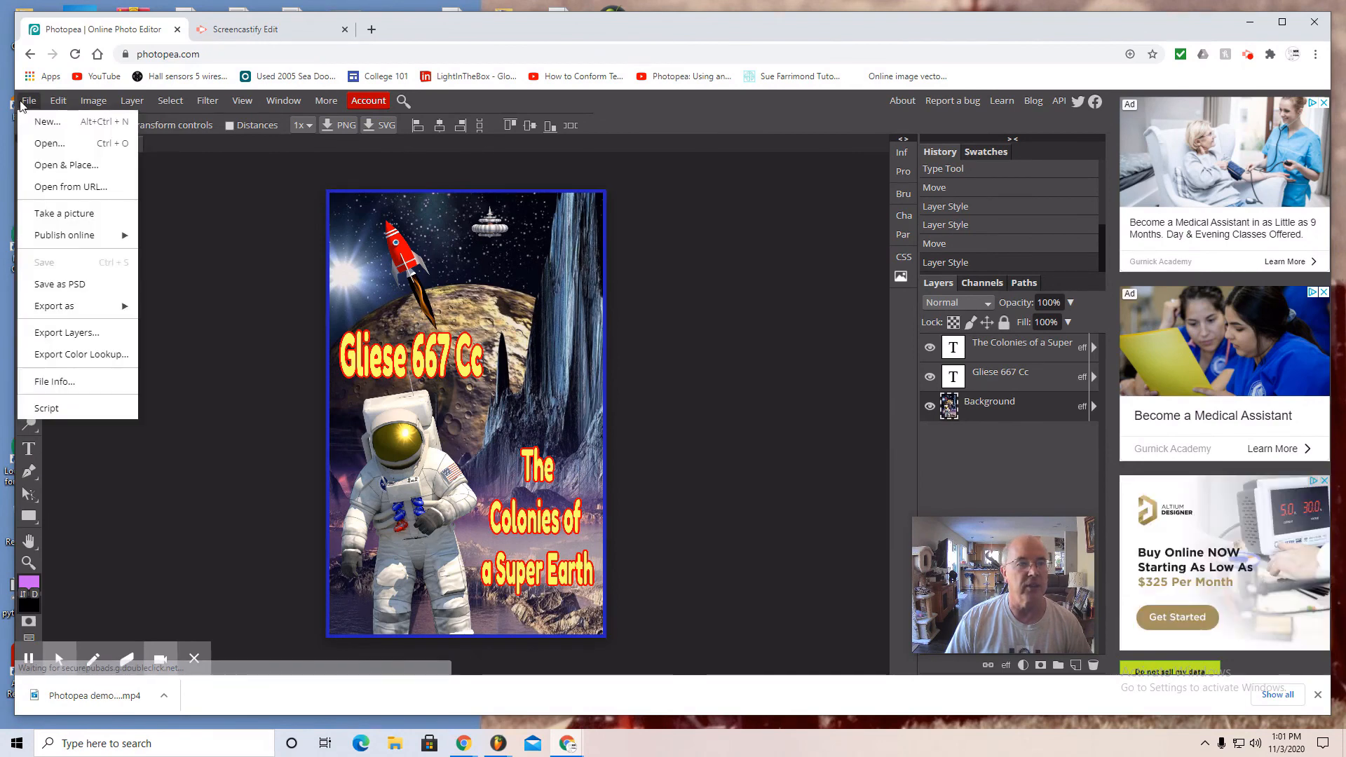
mouse_move(57, 315)
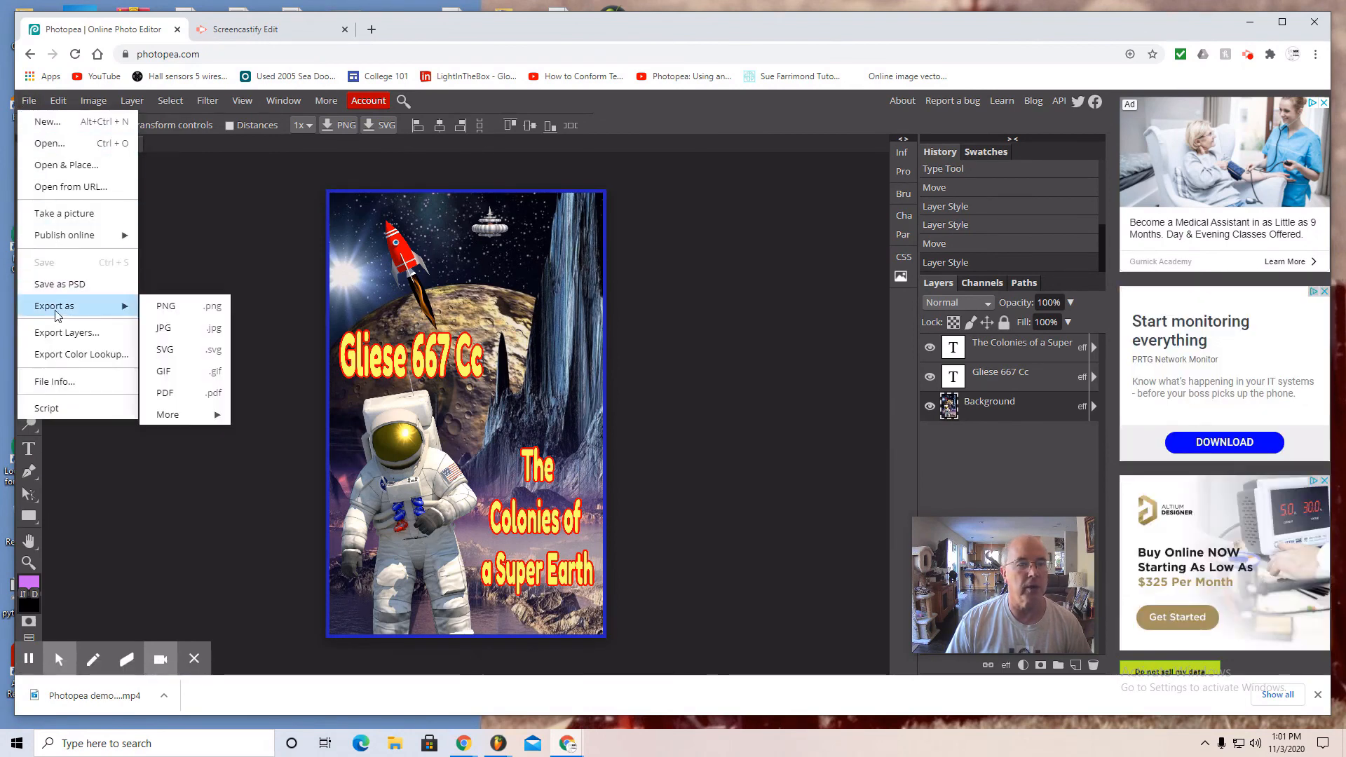
click(171, 307)
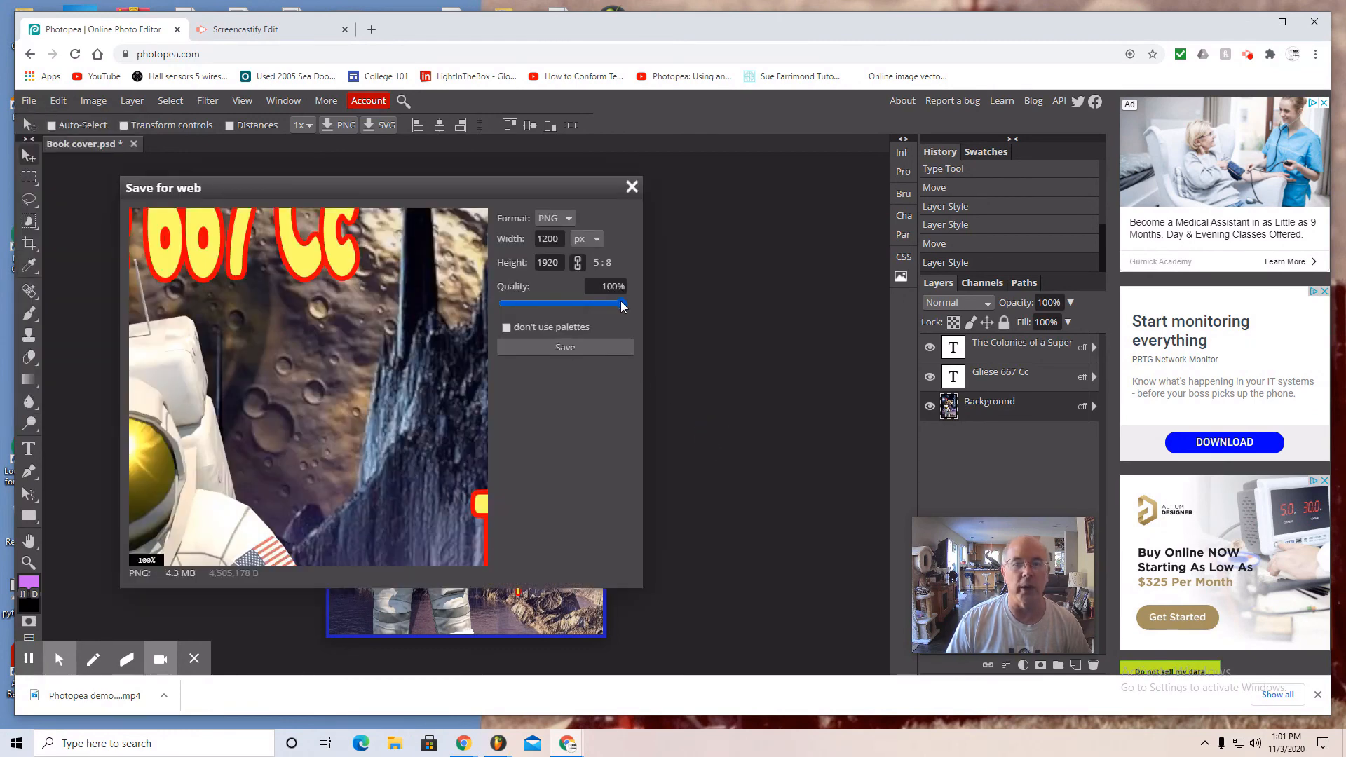
click(564, 347)
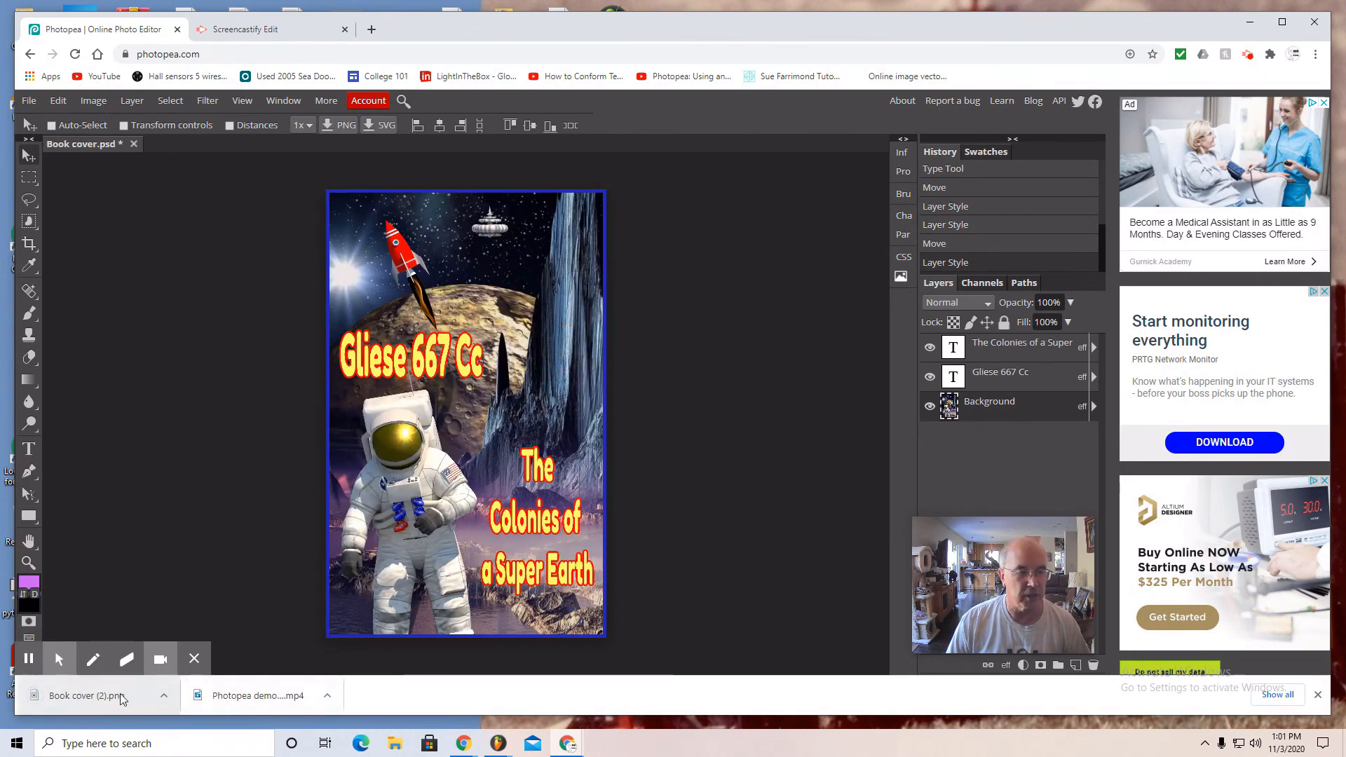
Open the exported Book cover (2).png from the Downloads folder in Paint and view the whole cover at 25% zoom
click(394, 744)
double_click(498, 202)
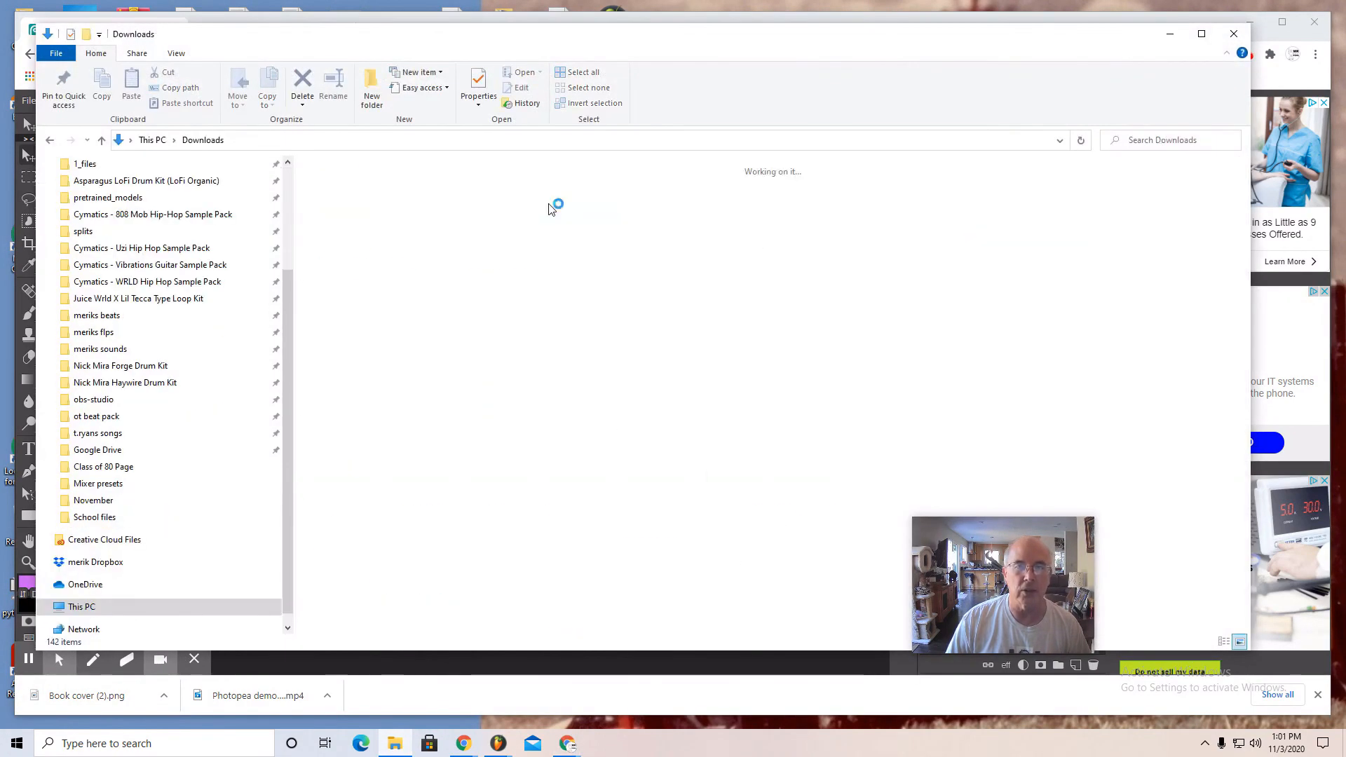
double_click(342, 217)
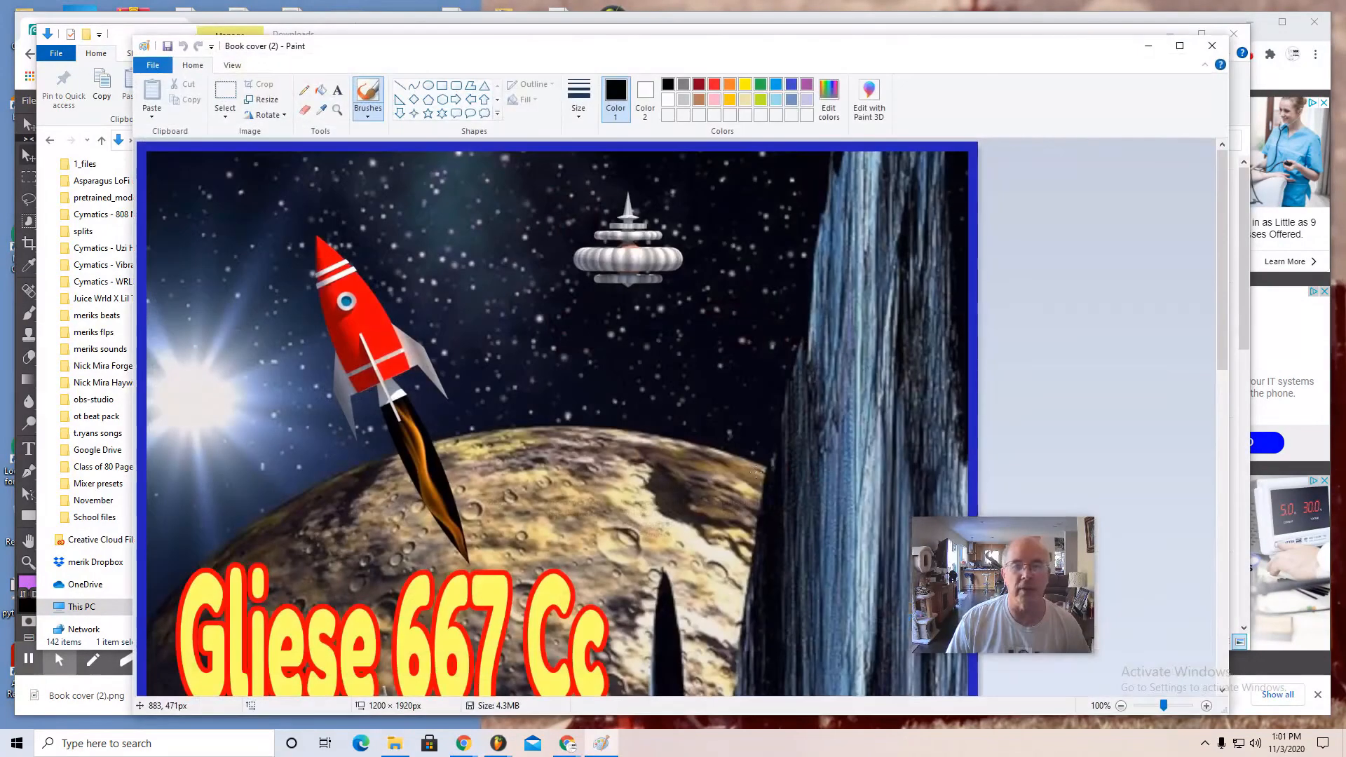
click(1120, 705)
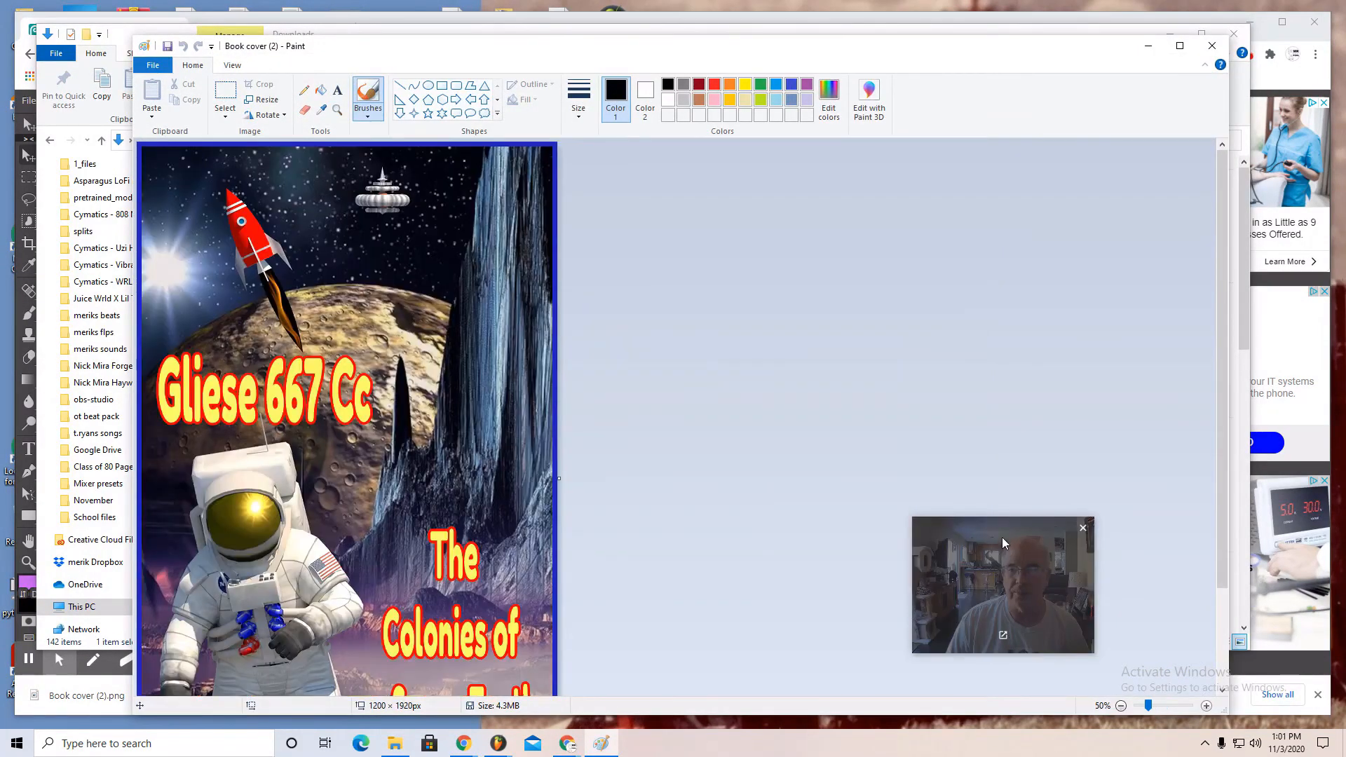
click(1121, 706)
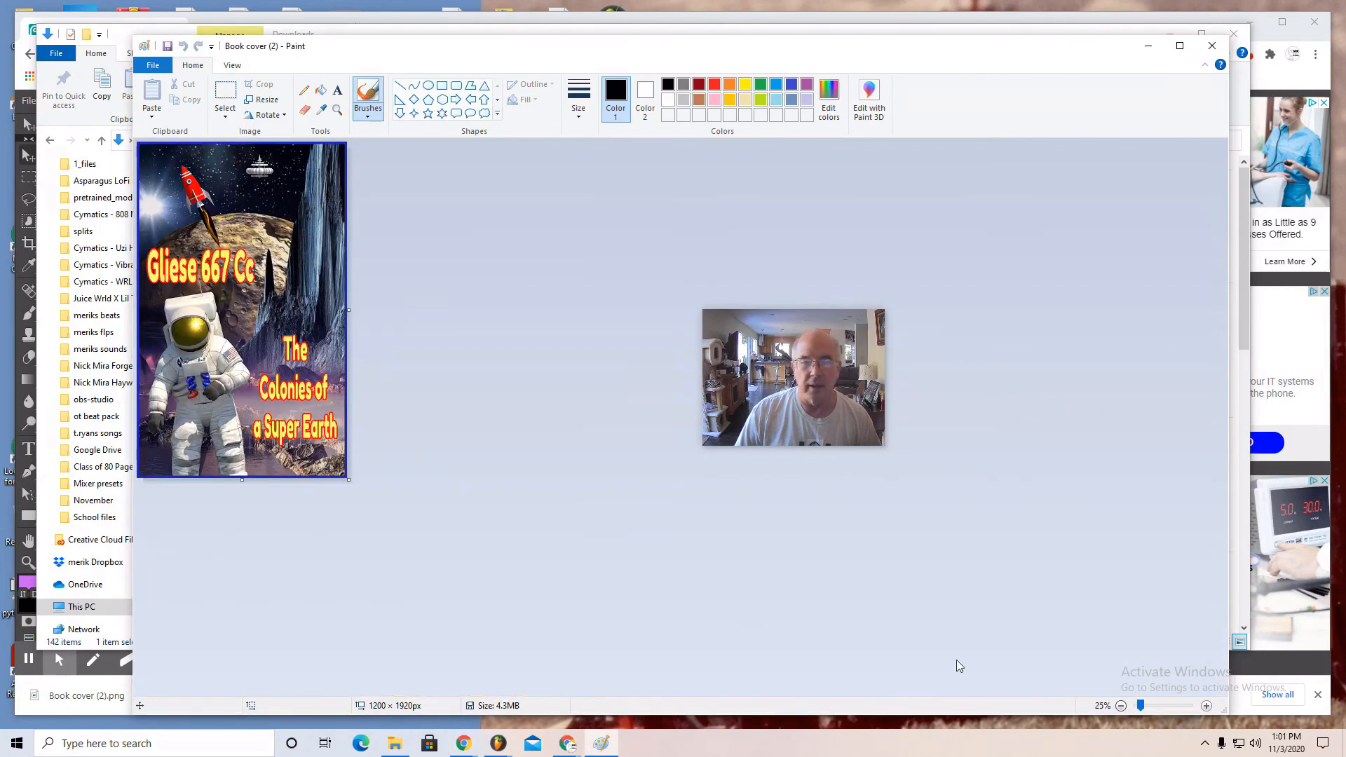
Put away the Paint and File Explorer windows and return to the book cover in Photopea
click(753, 329)
drag(754, 334, 442, 241)
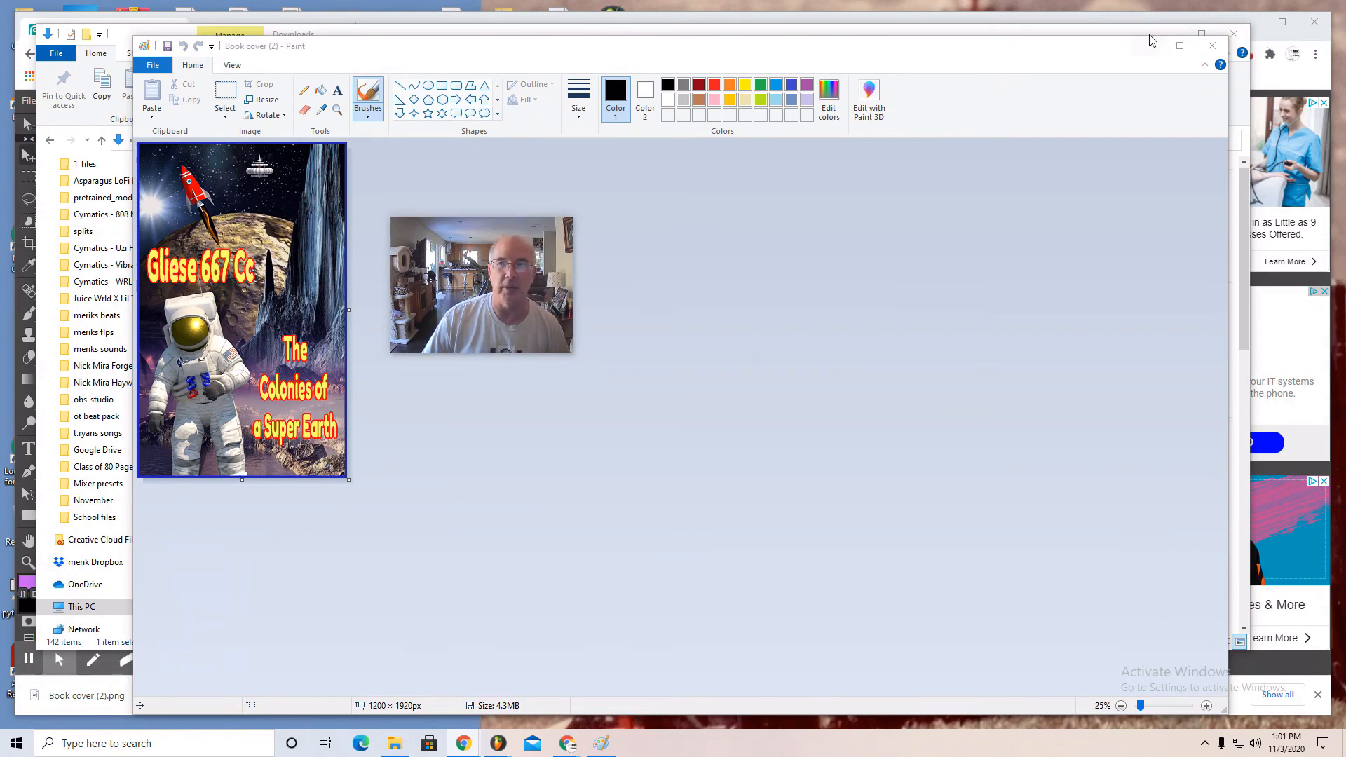
drag(1150, 31, 1120, 30)
click(1247, 60)
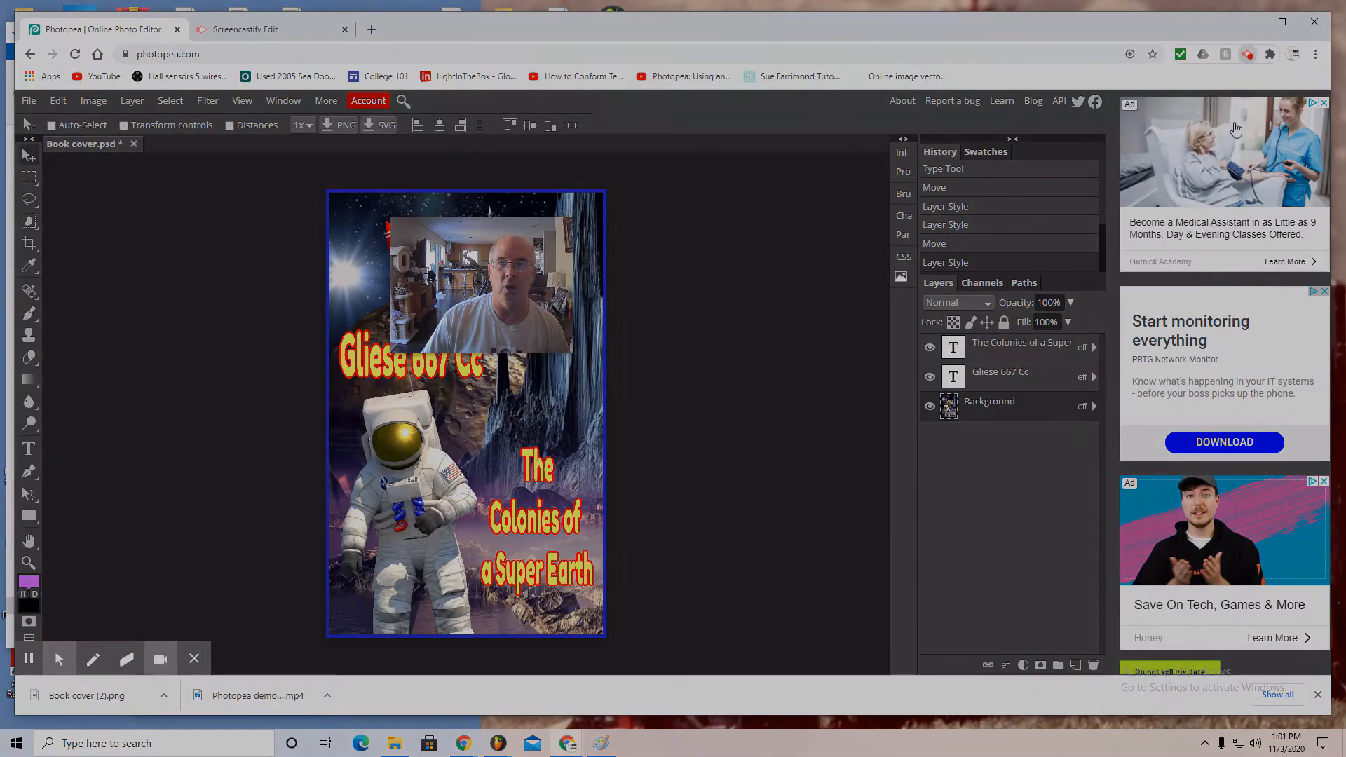